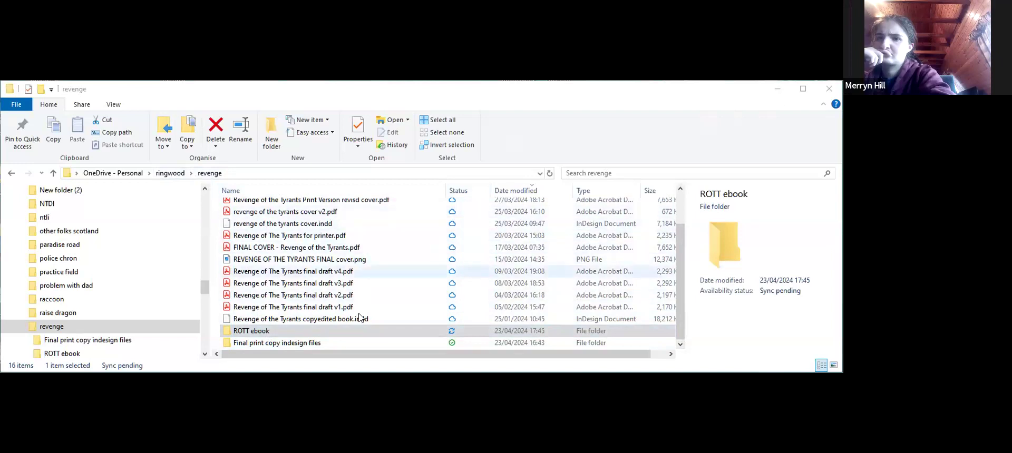
- Check the contents of the Final print copy indesign files folder and the ROTT ebook folder
double_click(311, 344)
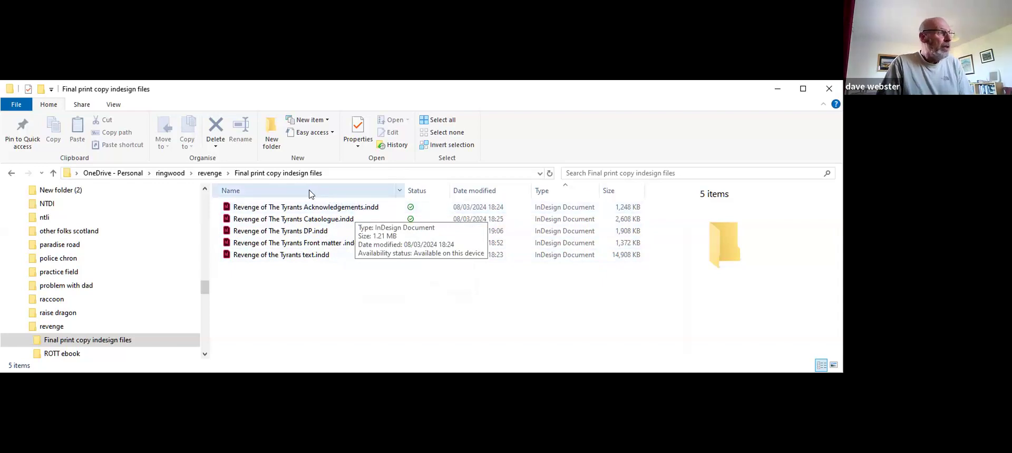
click(219, 178)
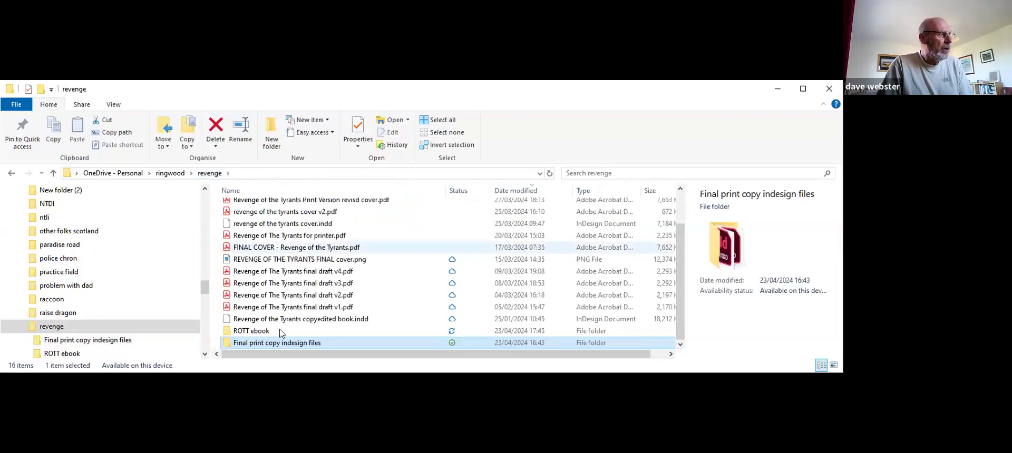
click(253, 332)
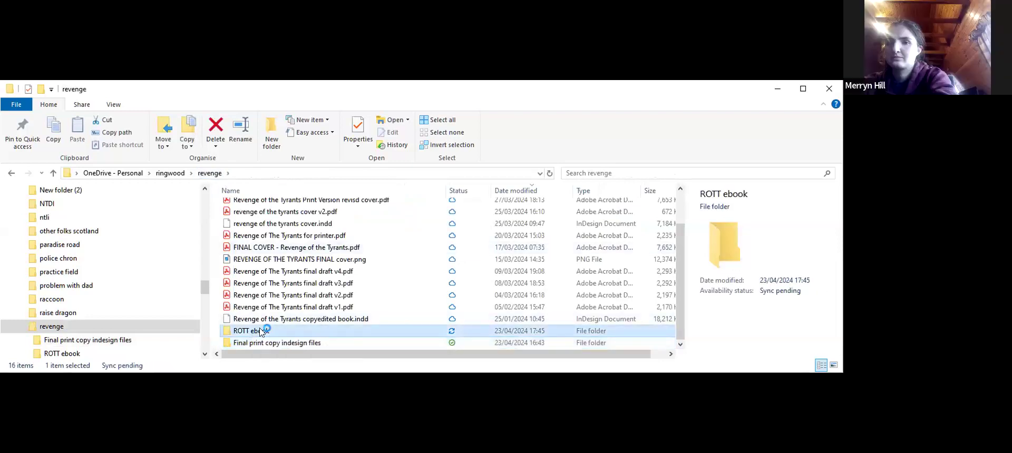
double_click(259, 332)
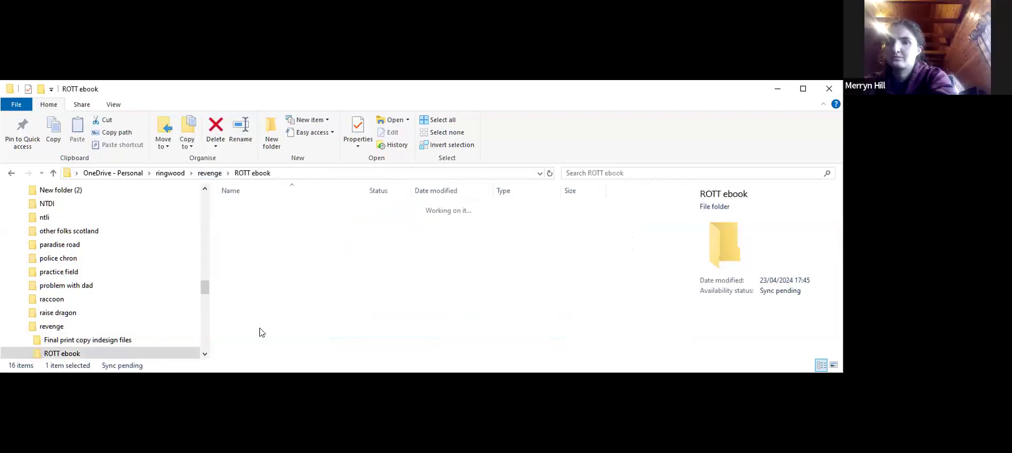
click(209, 174)
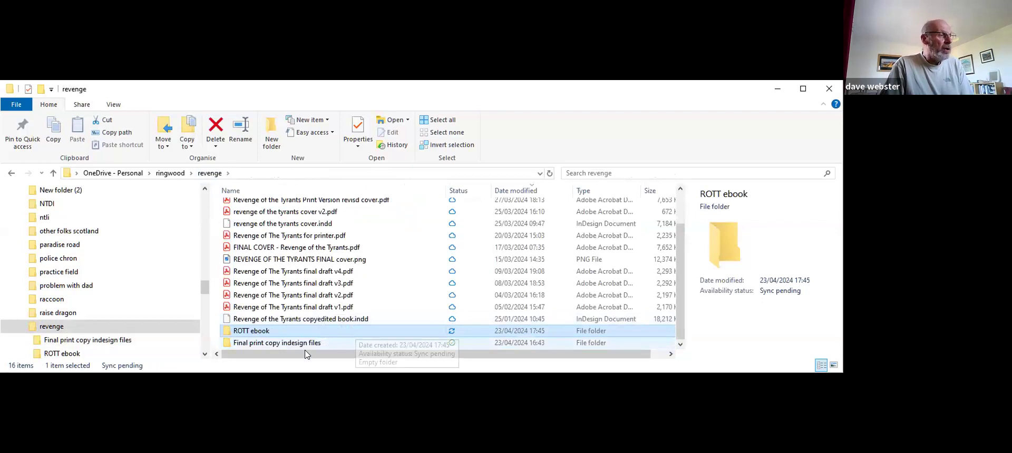
double_click(306, 343)
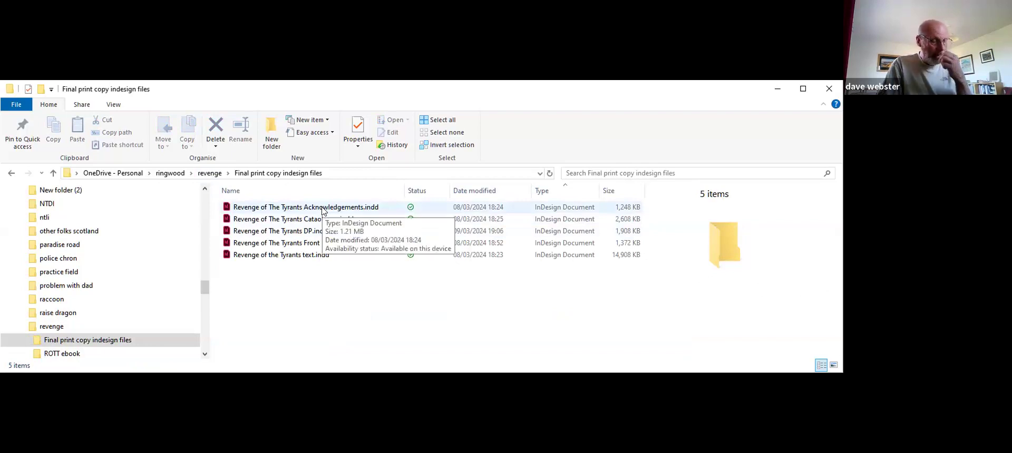
click(209, 173)
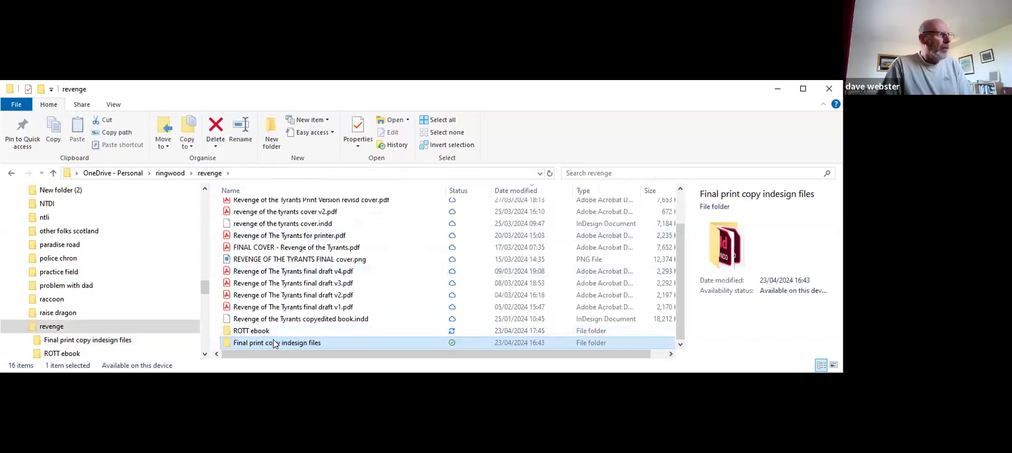
- Copy all the InDesign documents from the Final print copy indesign files folder into the ROTT ebook folder
double_click(276, 344)
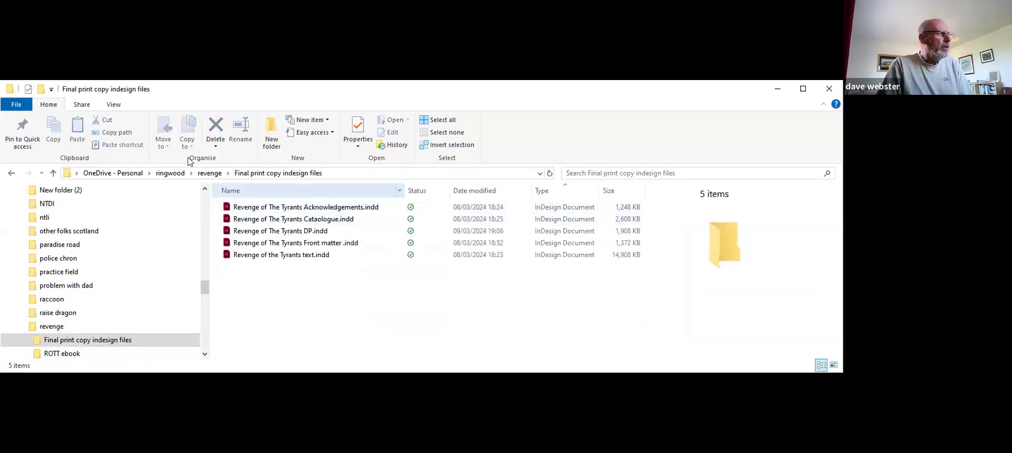
click(437, 121)
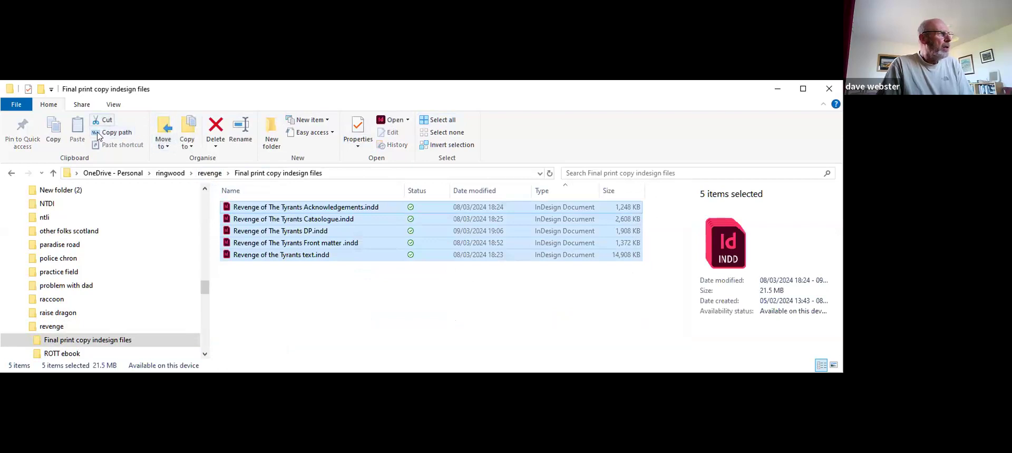
click(53, 134)
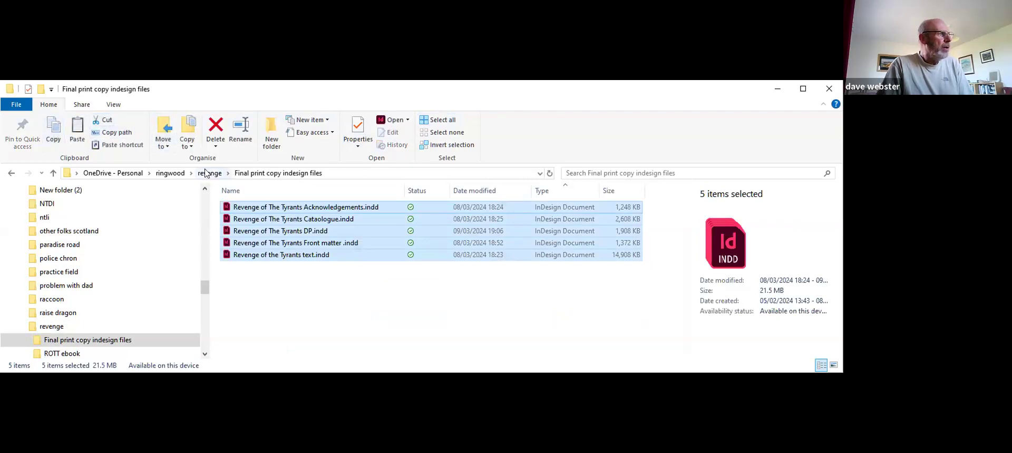
click(207, 173)
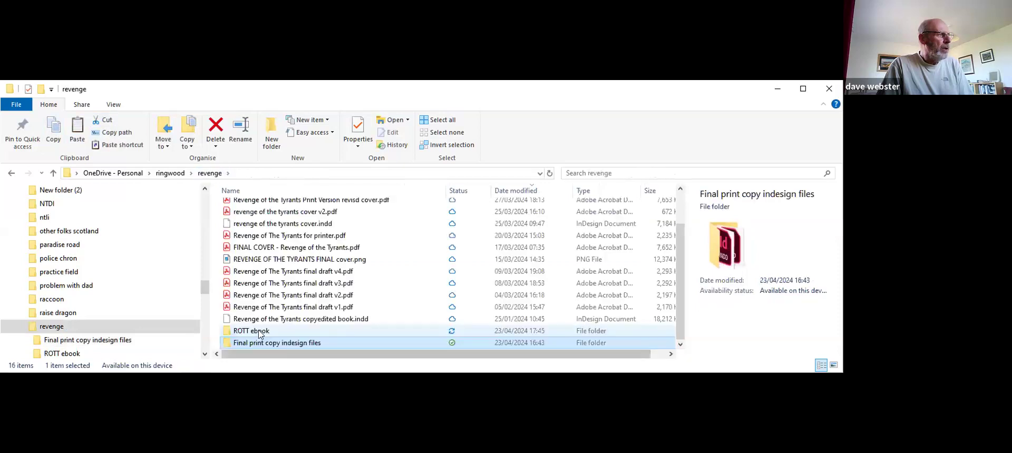
double_click(260, 331)
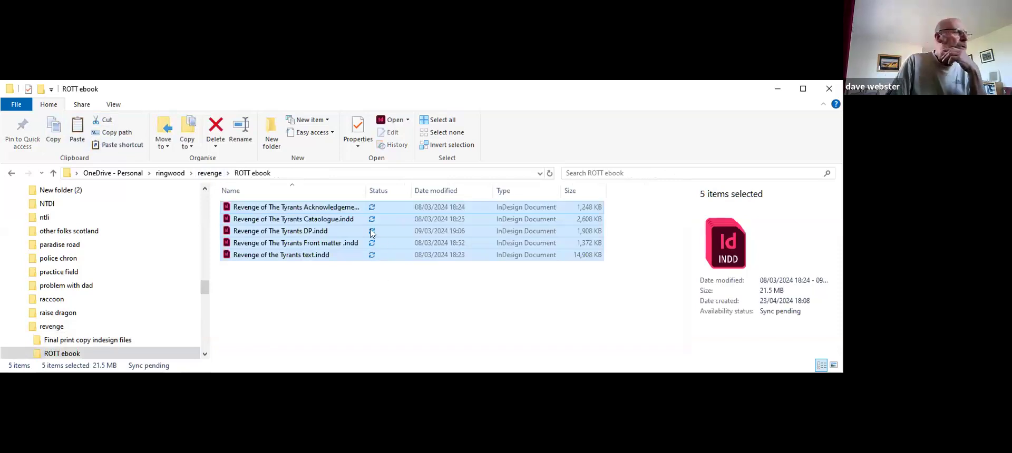
- Rename the copied InDesign files together as "Revenge of The Tyrants Acknowledgements ebook"
right_click(335, 207)
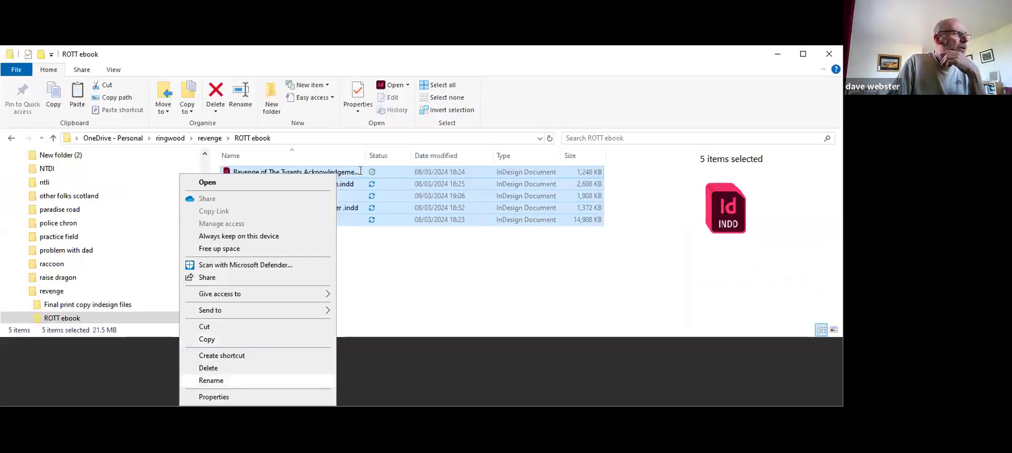
key(m)
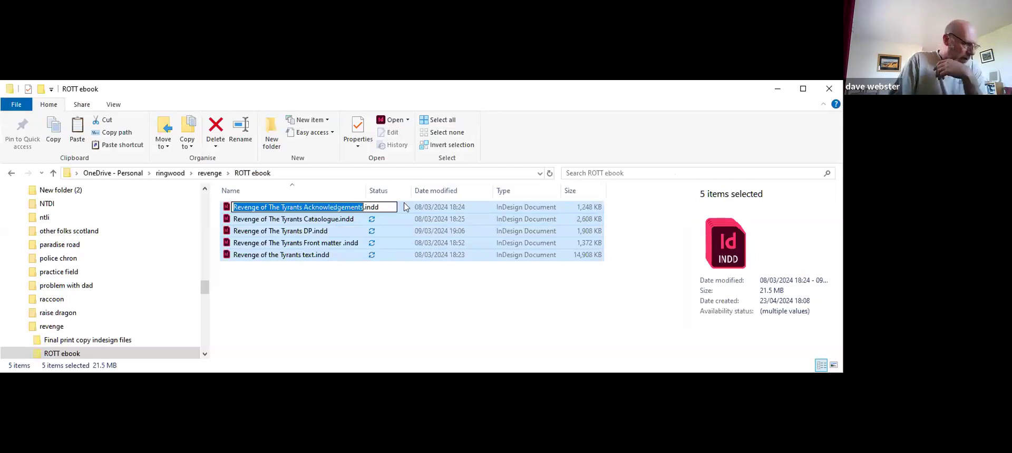
key(Right)
text(eb)
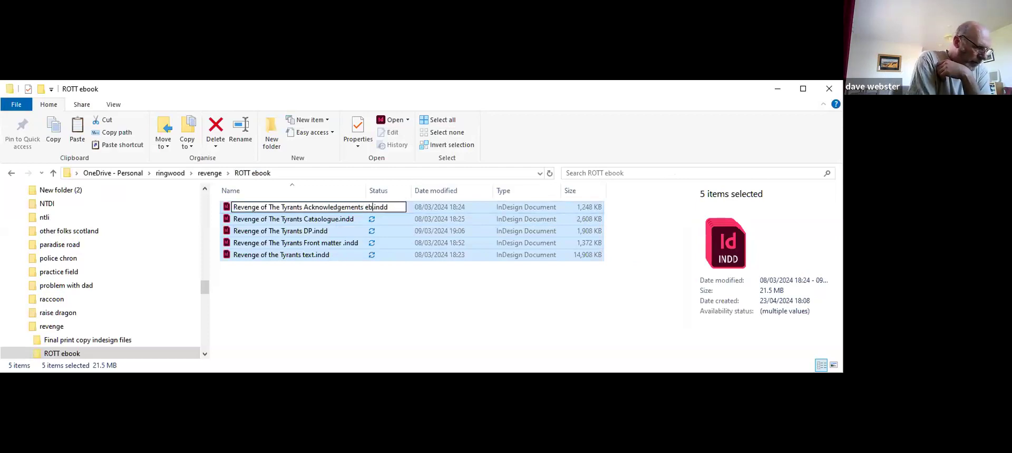
text(ook)
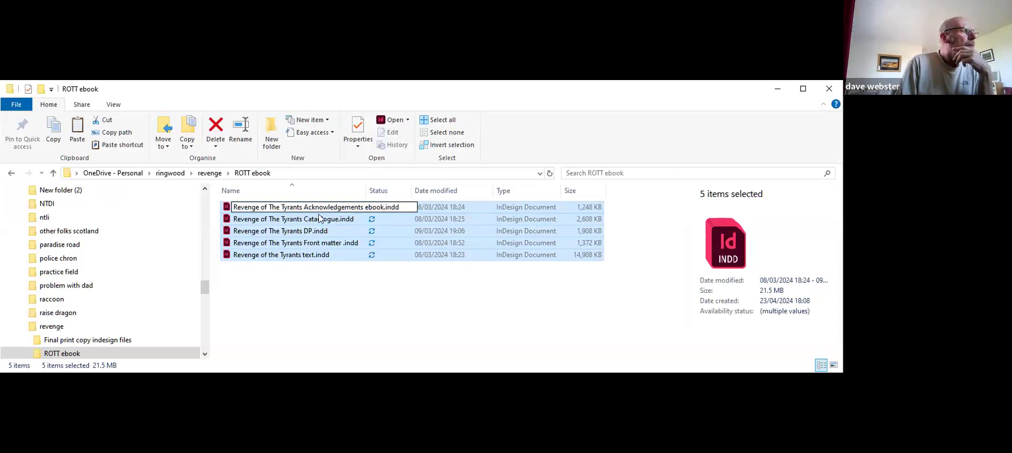
key(Return)
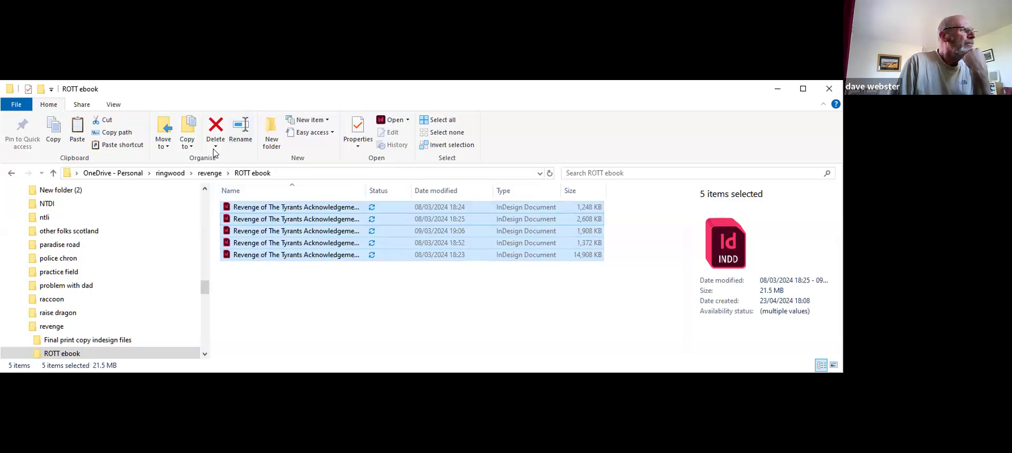
- Widen the Name column to show full file names and open the ebook (1) and ebook (2) documents to identify them
drag(363, 188, 444, 186)
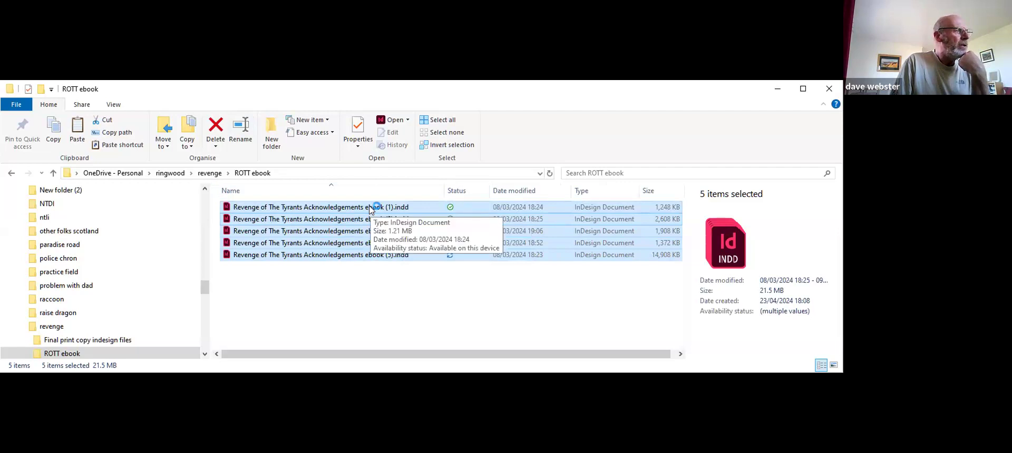
click(371, 209)
double_click(371, 209)
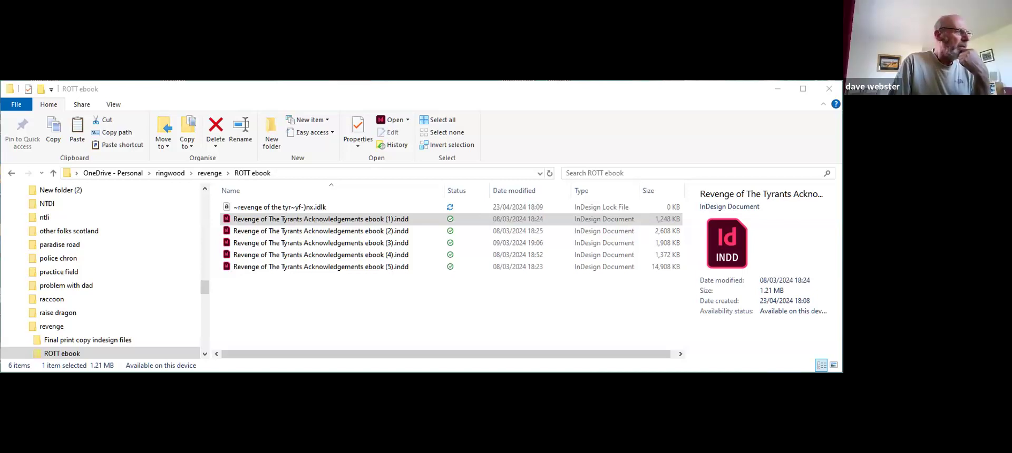
double_click(391, 232)
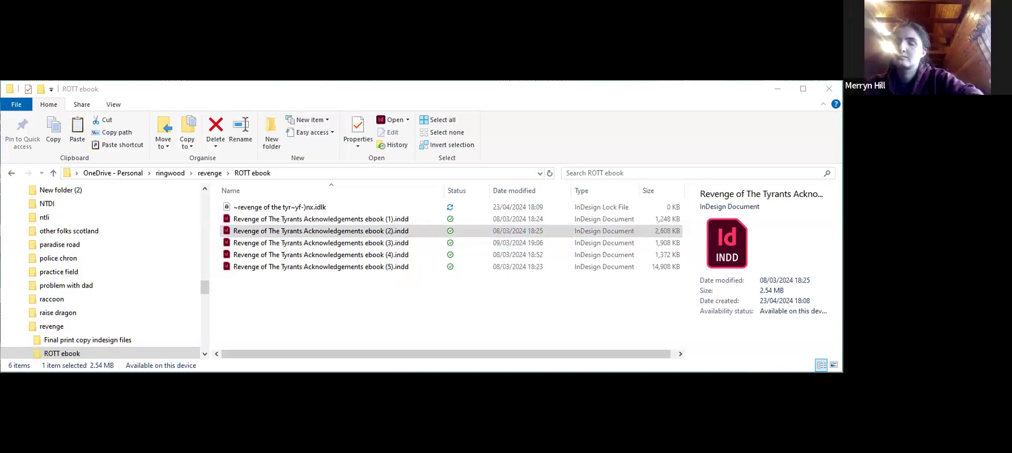
- Rename the ebook (2) file as "Revenge of The Tyrants Acknowledgements cat", keeping the .indd extension
click(339, 234)
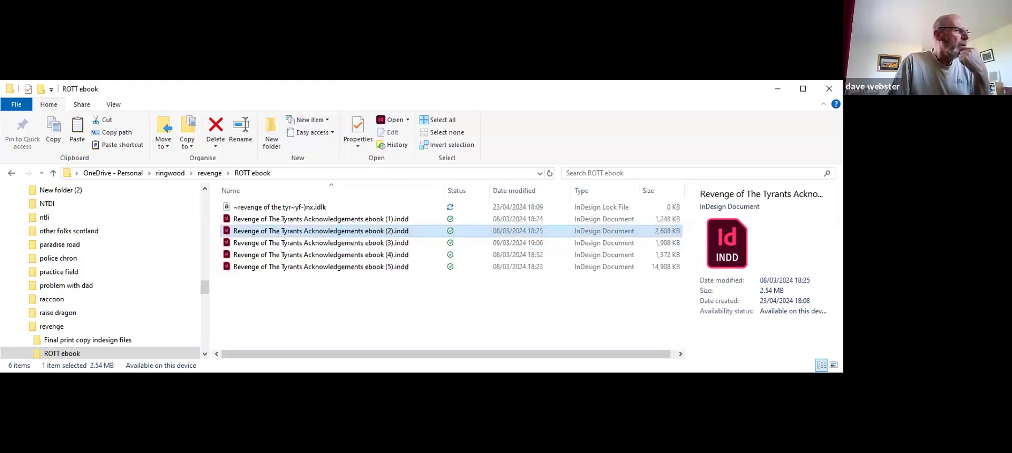
right_click(340, 232)
click(216, 392)
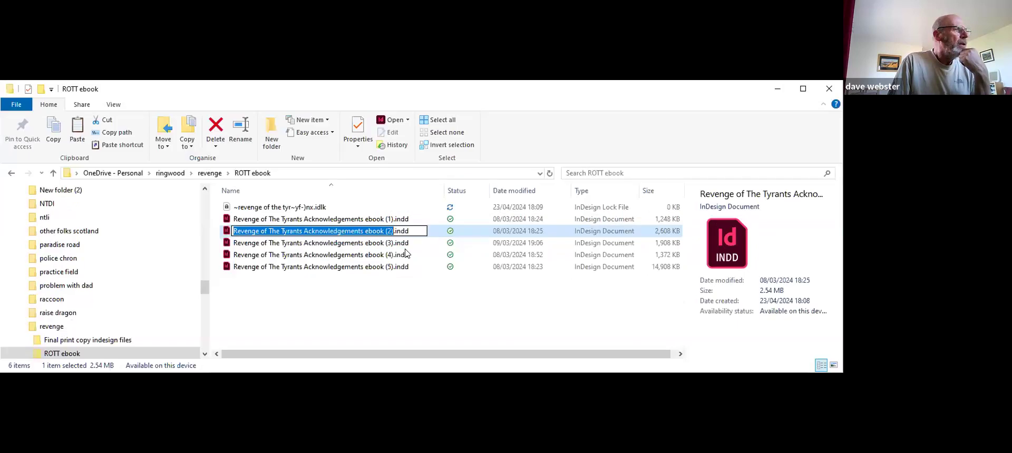
key(Right)
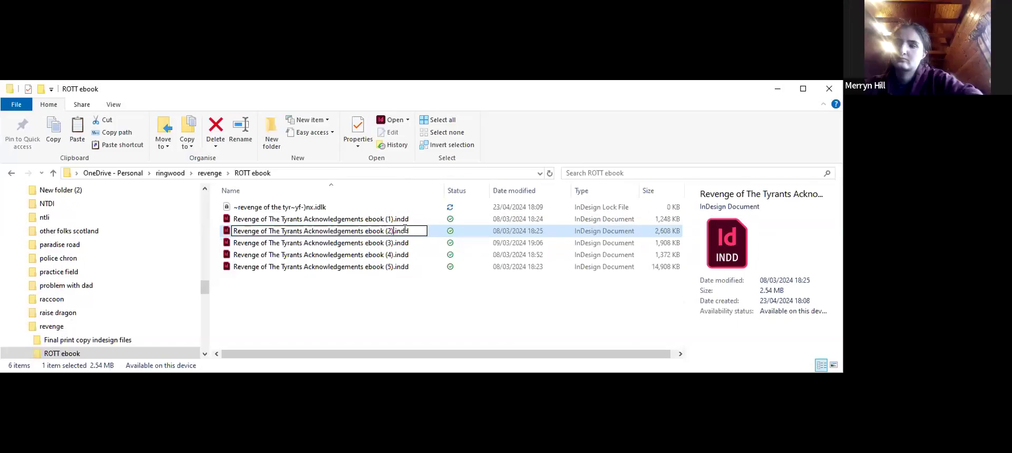
key(BackSpace)
key(BackSpace)
key(BackSpace)
key(BackSpace)
key(BackSpace)
key(BackSpace)
key(BackSpace)
key(BackSpace)
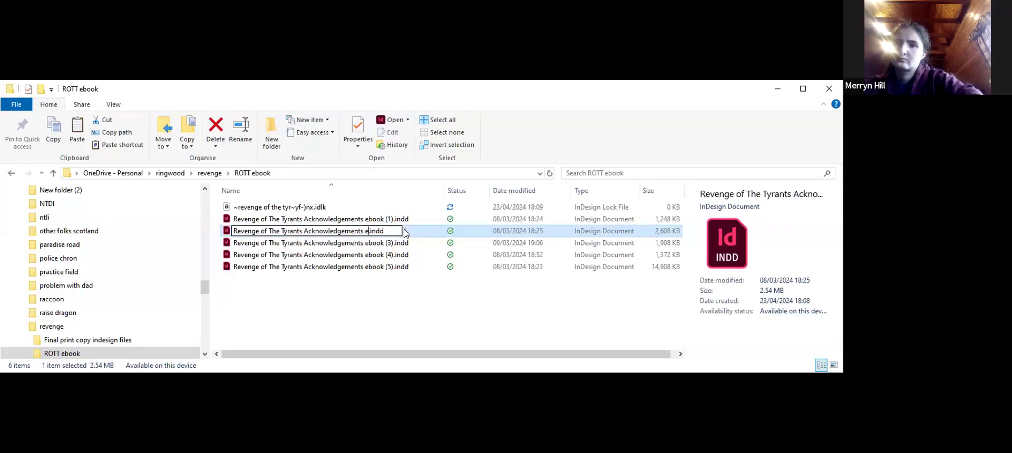
key(BackSpace)
text(ca)
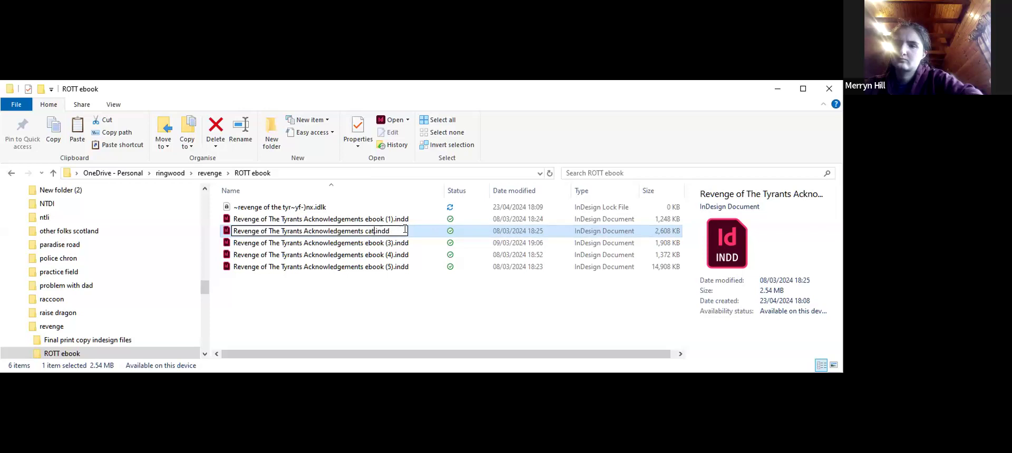
text(t)
key(Return)
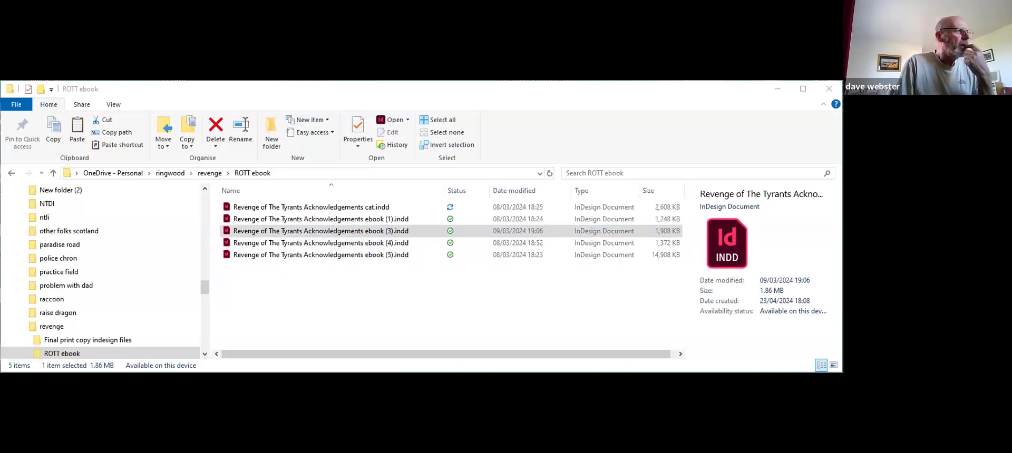
- Rename the ebook (3) file as "revenge DP ebook", keeping the .indd extension
right_click(404, 233)
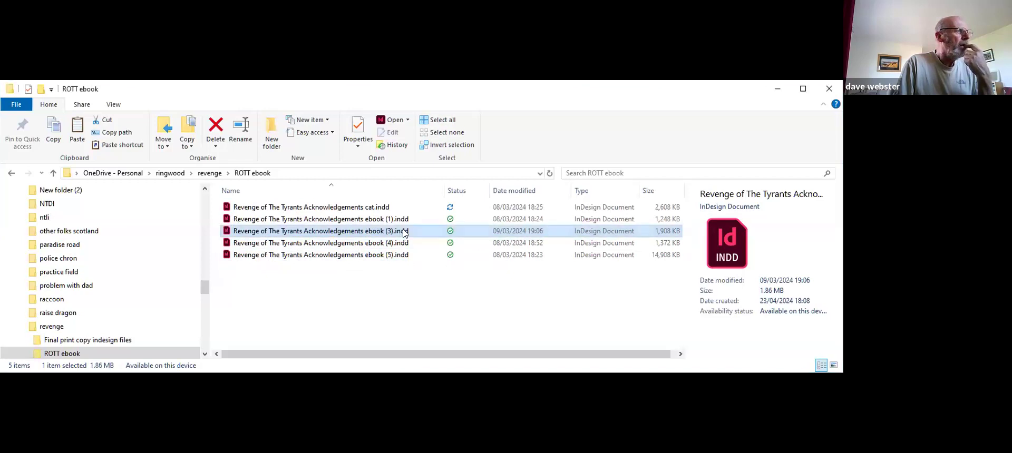
key(m)
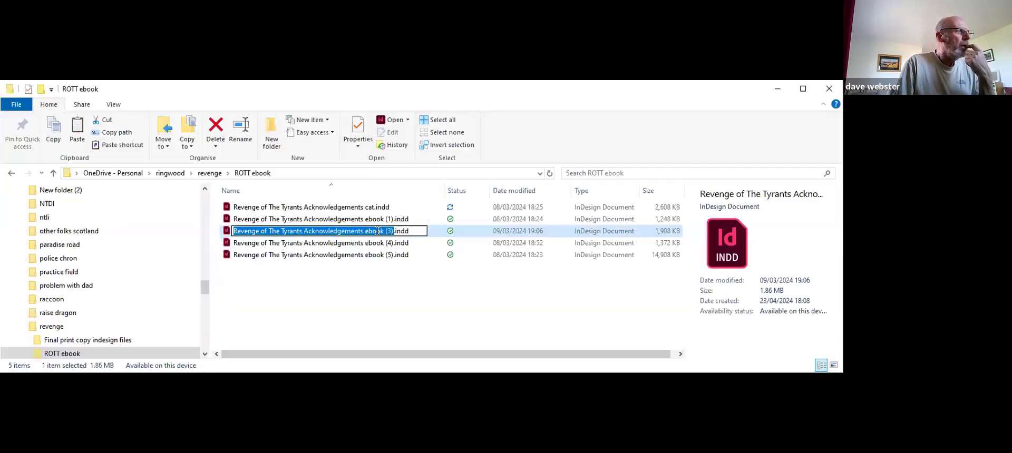
click(387, 231)
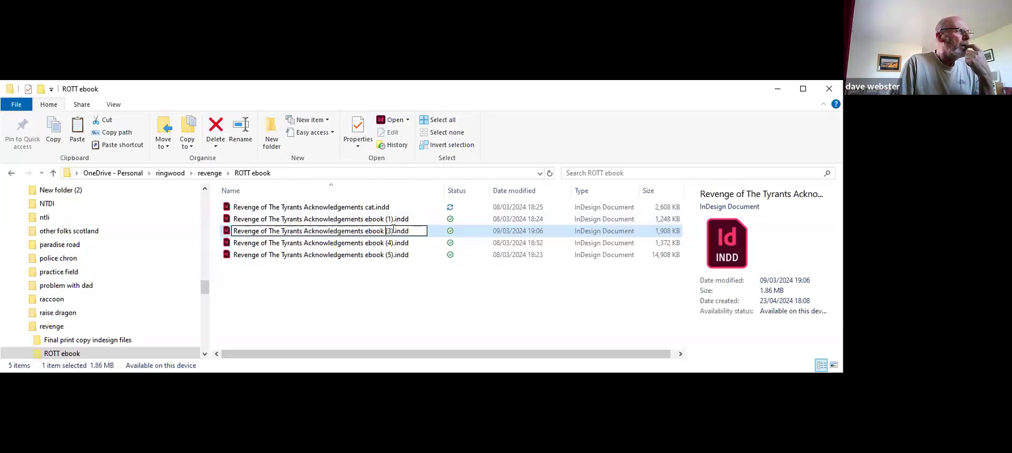
click(393, 231)
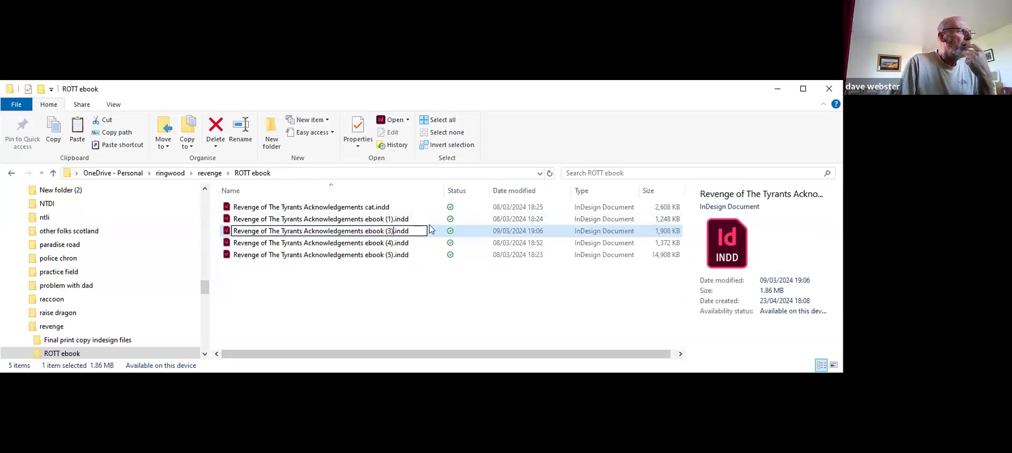
key(shift+Home)
key(BackSpace)
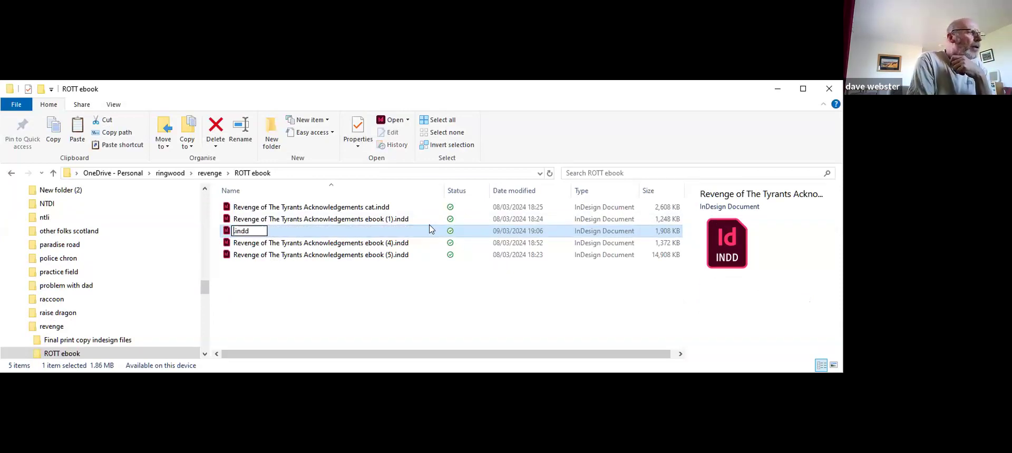
text(re)
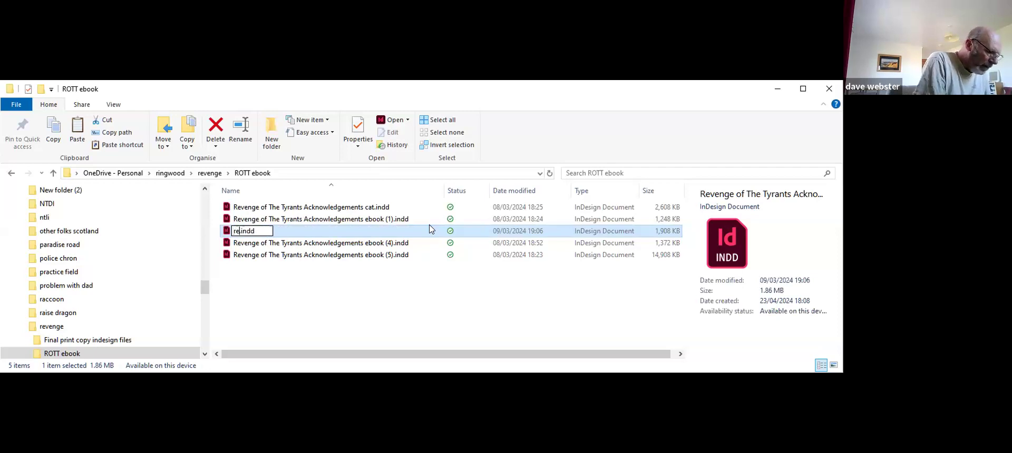
text(ven)
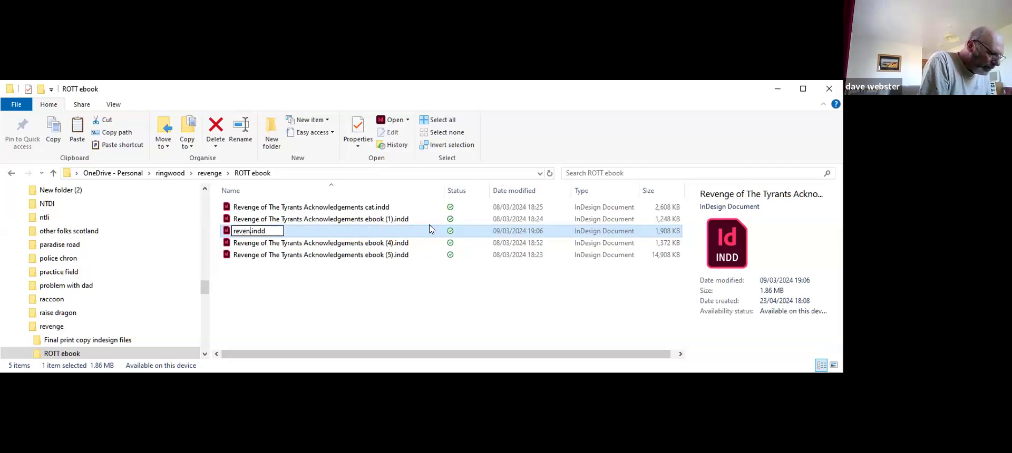
text(ge)
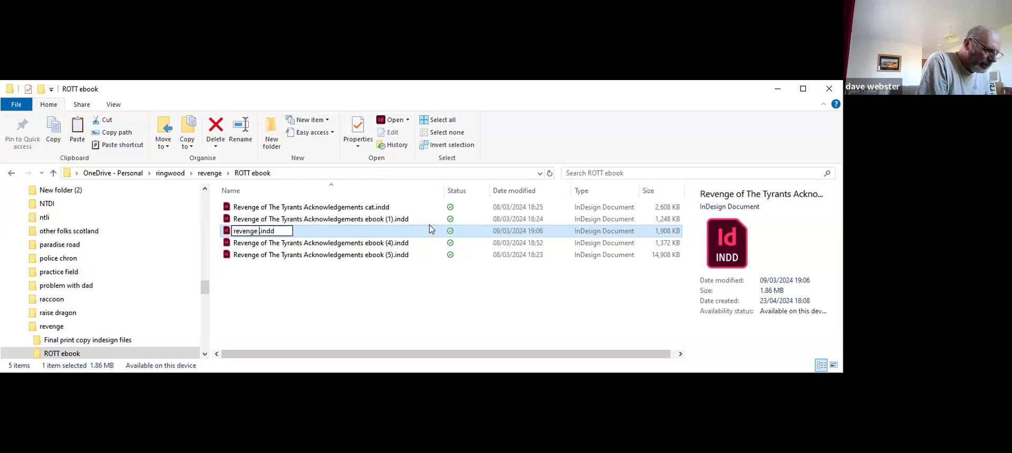
text( DP ebook)
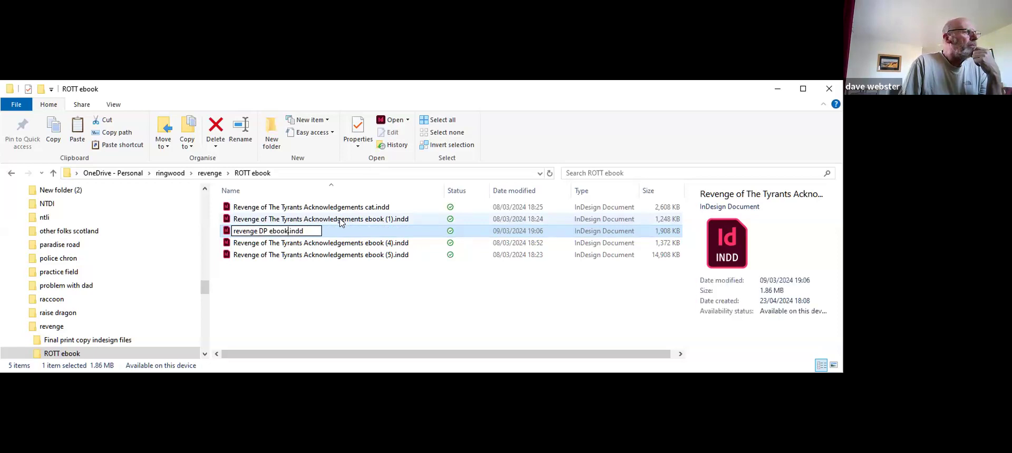
click(341, 220)
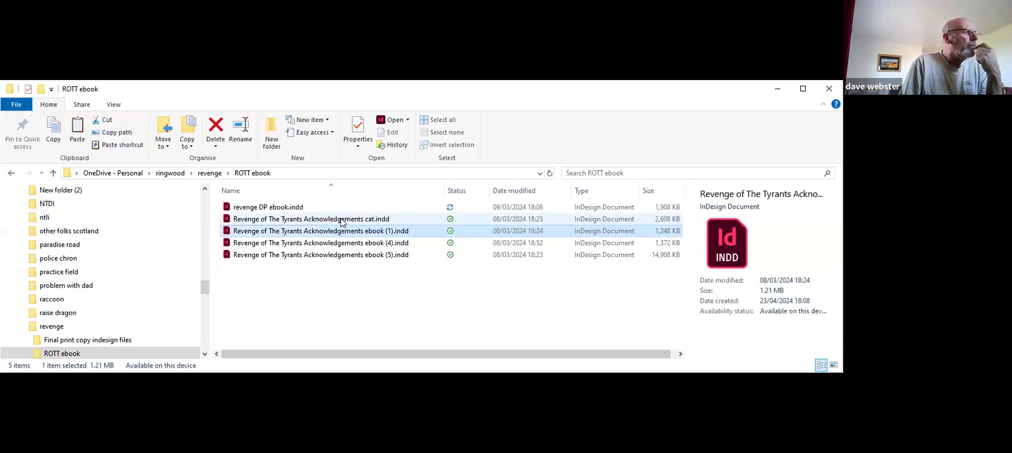
- Rename the ebook (4) file as "Revenge of The Tyrants title page ebook", keeping the .indd extension
click(324, 244)
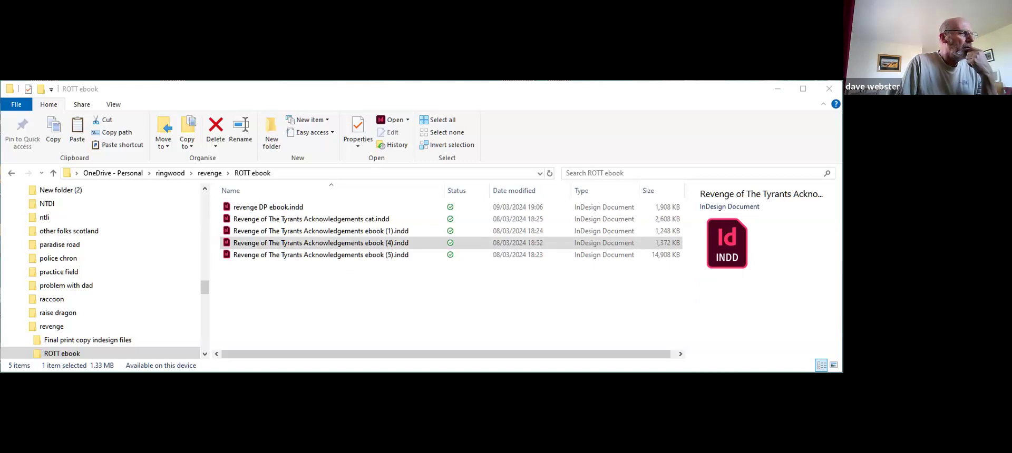
click(386, 244)
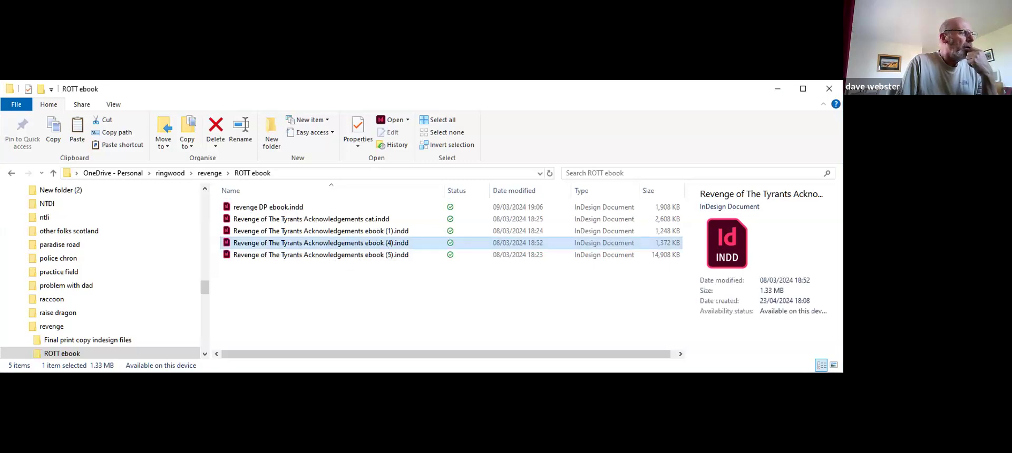
right_click(385, 244)
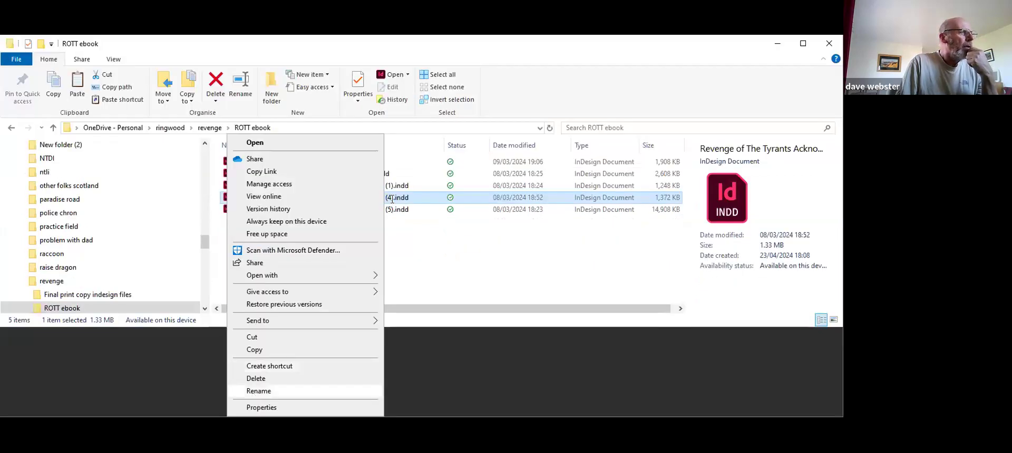
key(Return)
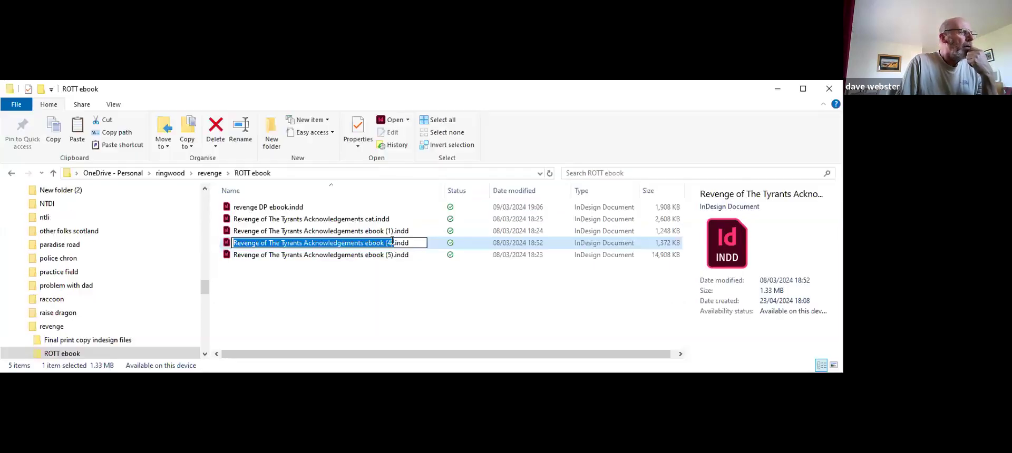
key(Right)
key(BackSpace)
key(BackSpace)
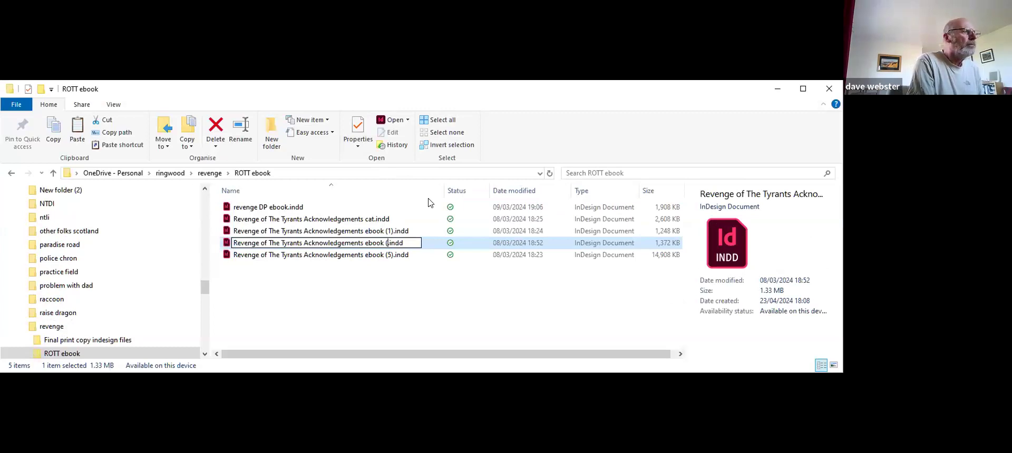
key(BackSpace)
key(BackSpace)
key(BackSpace)
key(BackSpace)
key(BackSpace)
key(BackSpace)
key(BackSpace)
key(BackSpace)
key(BackSpace)
key(BackSpace)
key(BackSpace)
key(BackSpace)
key(BackSpace)
key(BackSpace)
key(BackSpace)
key(BackSpace)
key(BackSpace)
key(BackSpace)
key(BackSpace)
key(BackSpace)
key(BackSpace)
key(BackSpace)
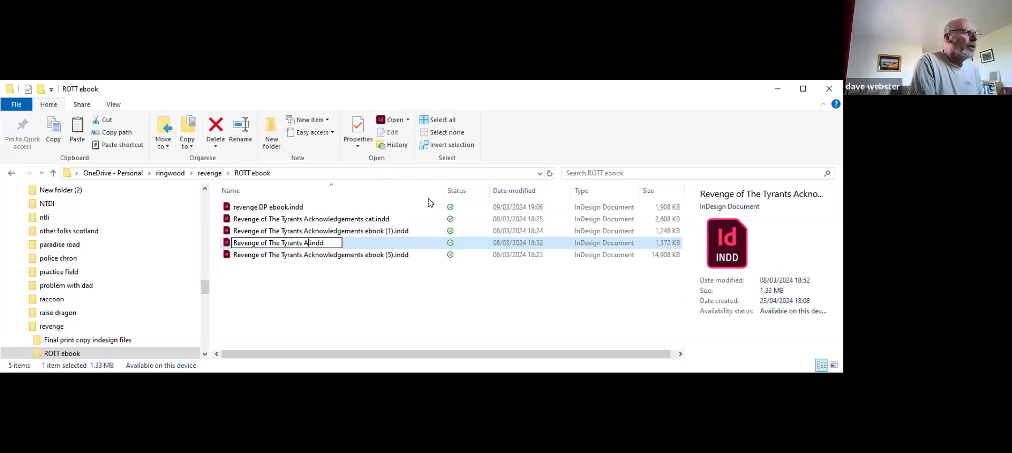
key(BackSpace)
text(titl)
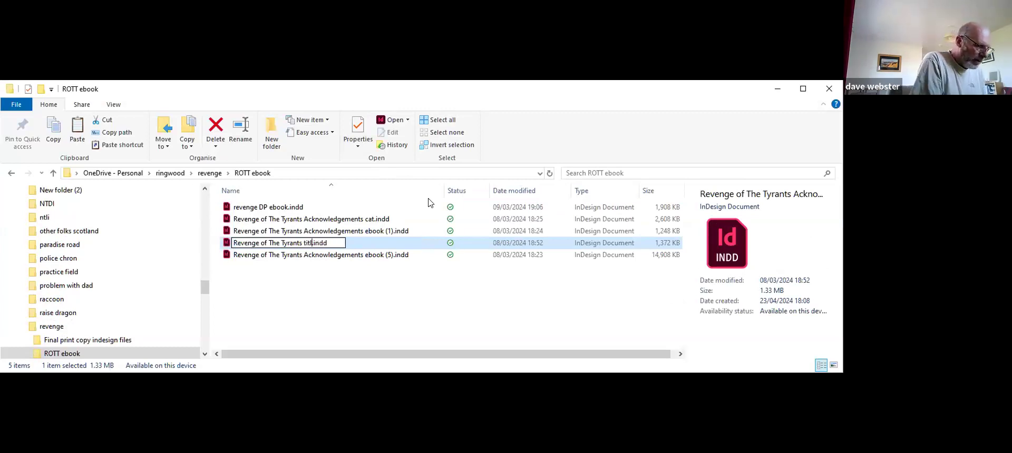
text(e page e)
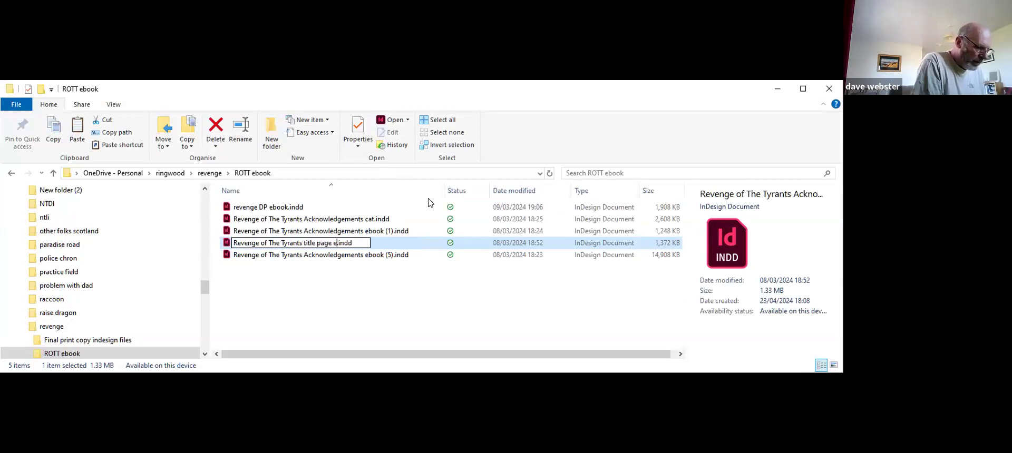
text(book)
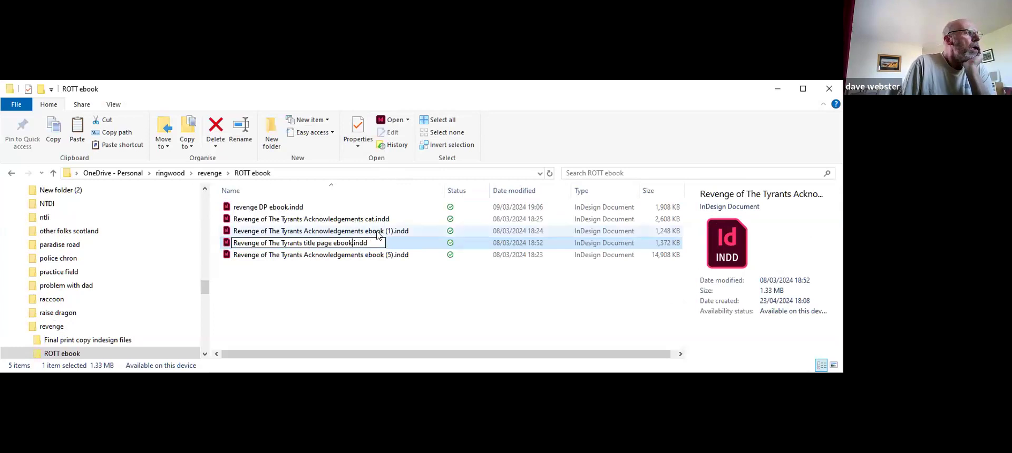
click(368, 258)
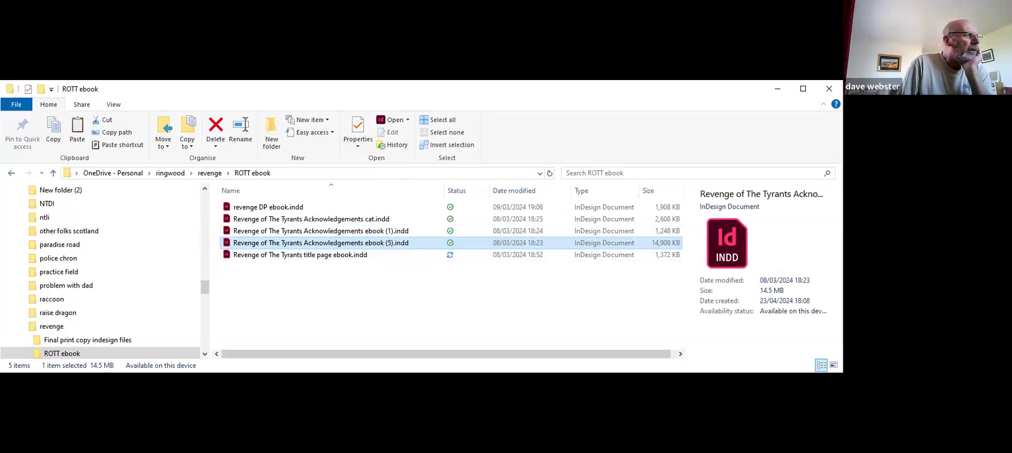
- Rename the ebook (5) file as "Revenge of The Tyrants text ebook", keeping the .indd extension
right_click(371, 242)
key(m)
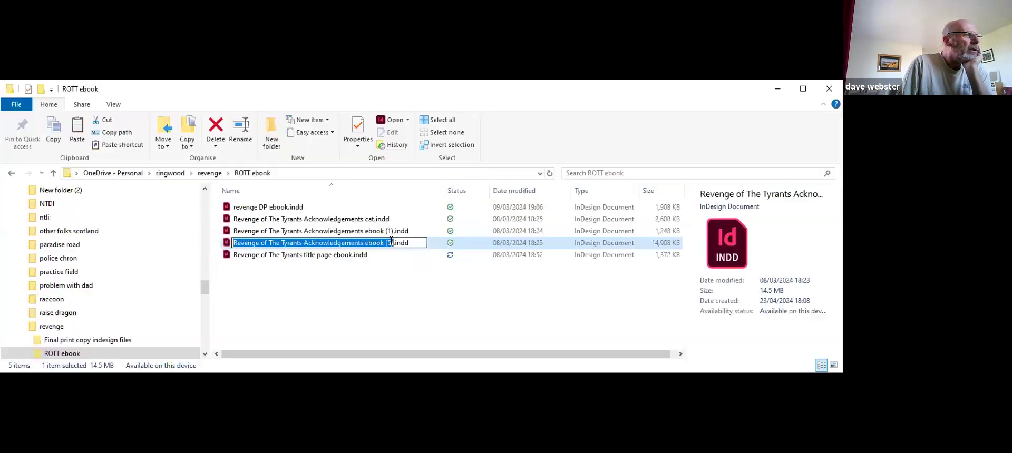
key(Right)
key(Left)
key(Right)
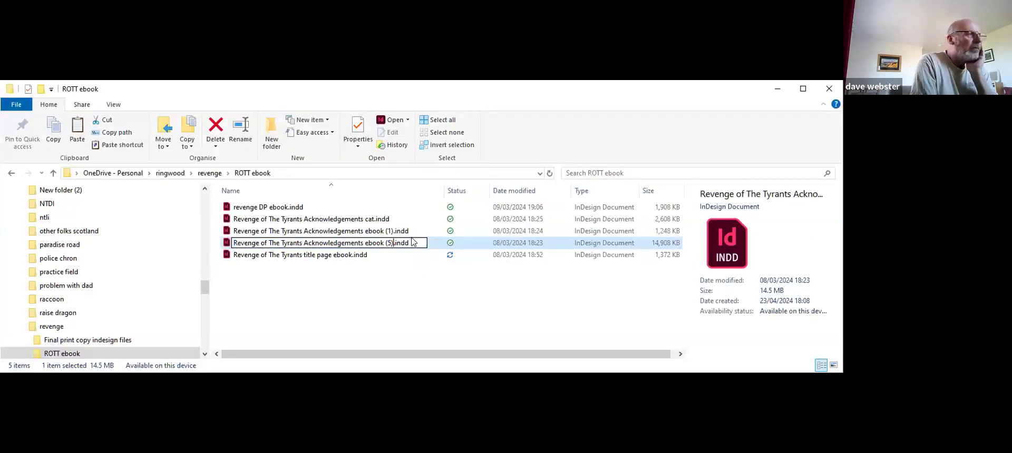
key(BackSpace)
key(BackSpace)
key(BackSpace)
key(BackSpace)
key(BackSpace)
key(BackSpace)
key(BackSpace)
key(BackSpace)
key(BackSpace)
key(BackSpace)
key(BackSpace)
key(BackSpace)
key(BackSpace)
key(BackSpace)
key(BackSpace)
key(BackSpace)
key(BackSpace)
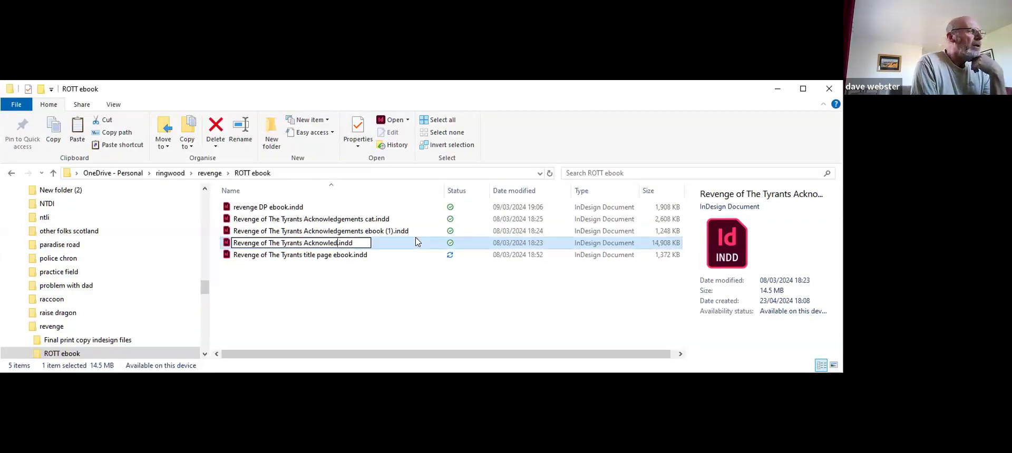
key(BackSpace)
key(BackSpace)
key(BackSpace)
key(BackSpace)
key(BackSpace)
key(BackSpace)
key(BackSpace)
key(BackSpace)
key(BackSpace)
text(m)
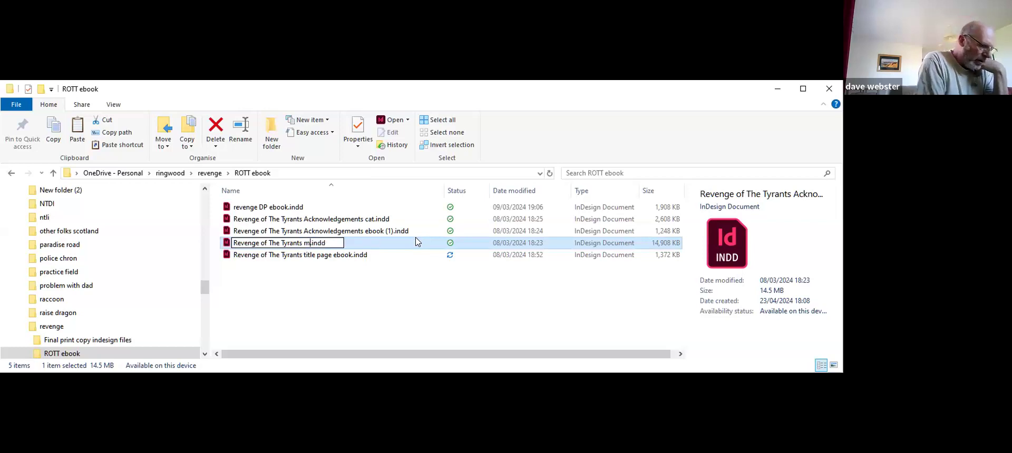
key(BackSpace)
text(tex)
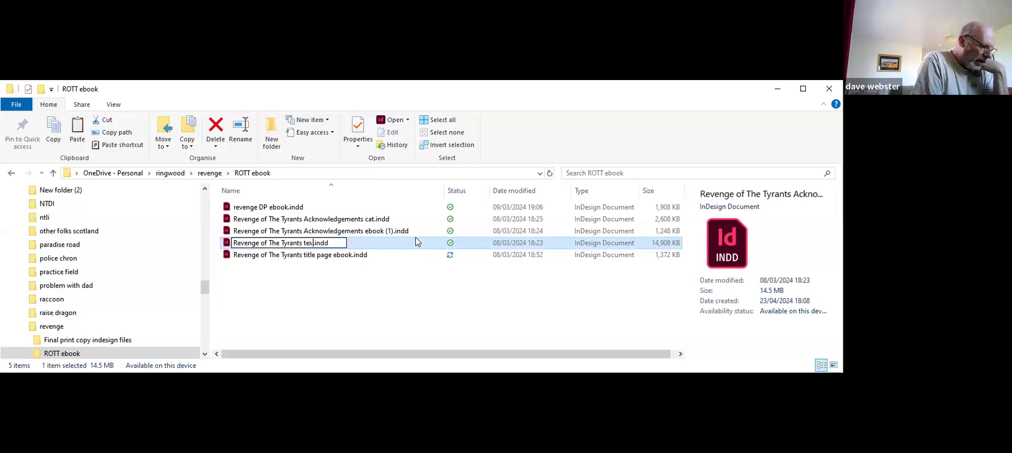
text(t ebook)
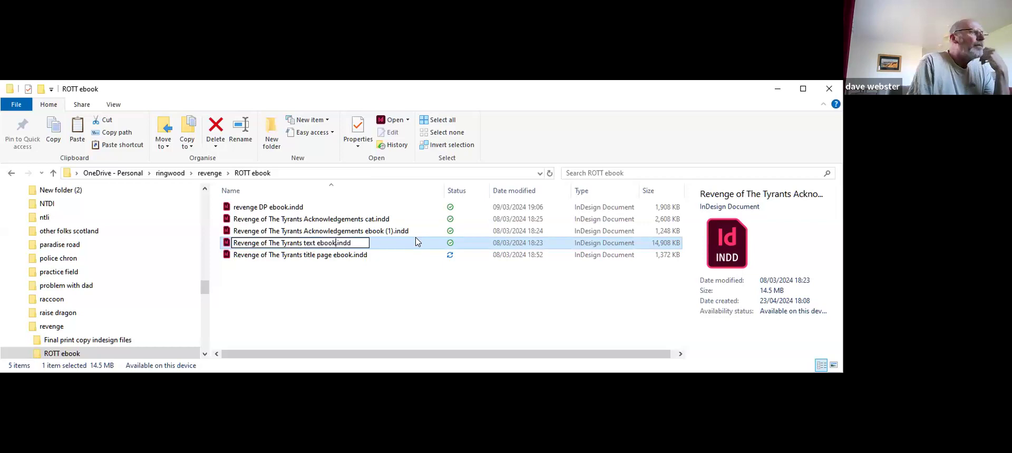
click(370, 222)
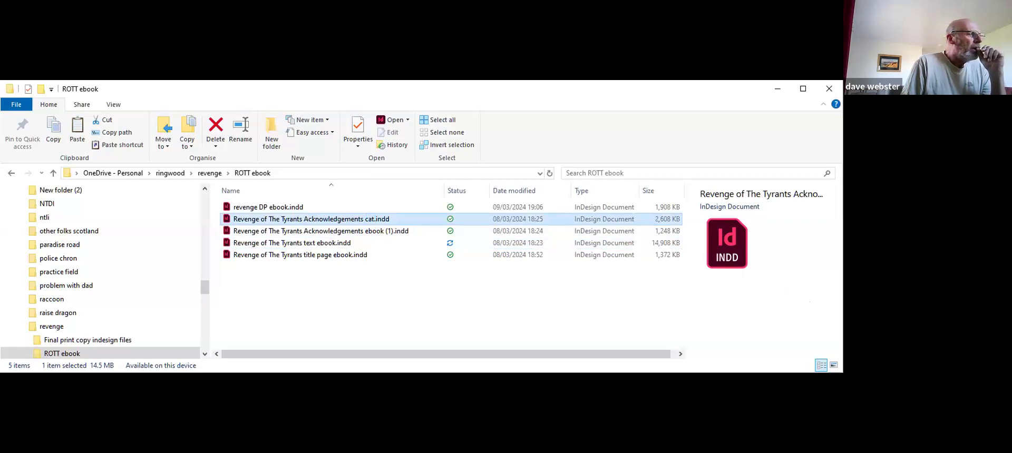
- Remove the word "Acknowledgements" from the name of the "Revenge of The Tyrants Acknowledgements cat" file
right_click(364, 219)
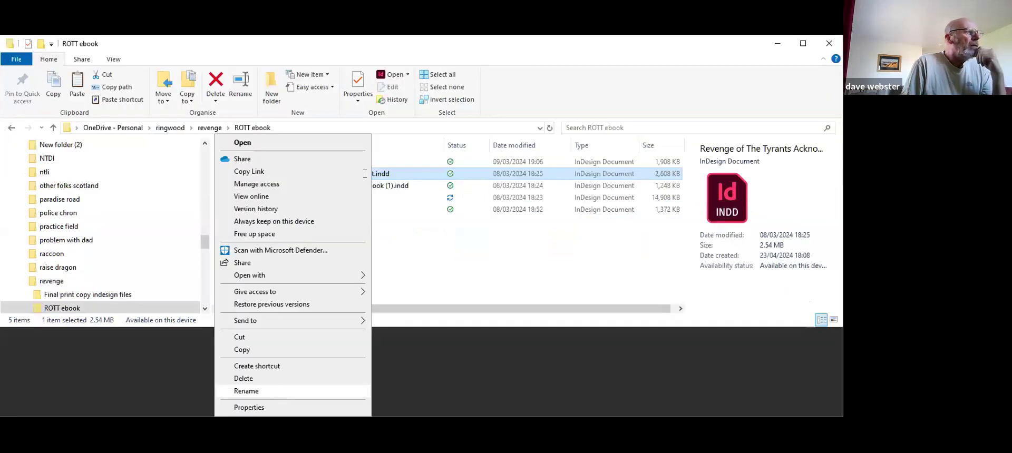
key(m)
key(ctrl+Left)
key(BackSpace)
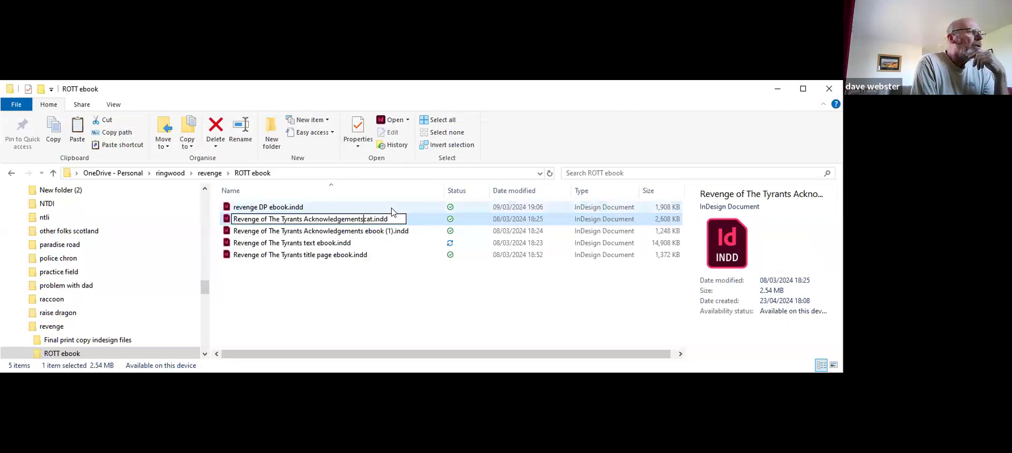
key(ctrl+BackSpace)
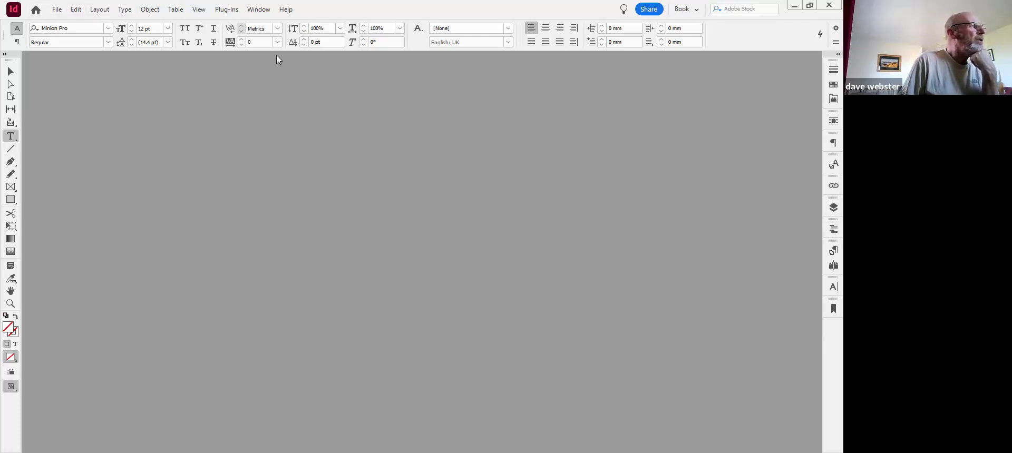
click(160, 13)
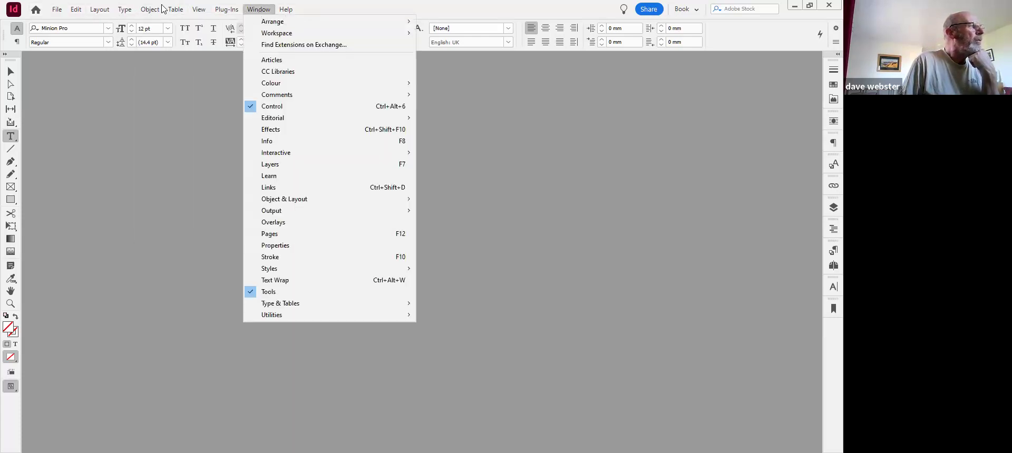
mouse_move(99, 9)
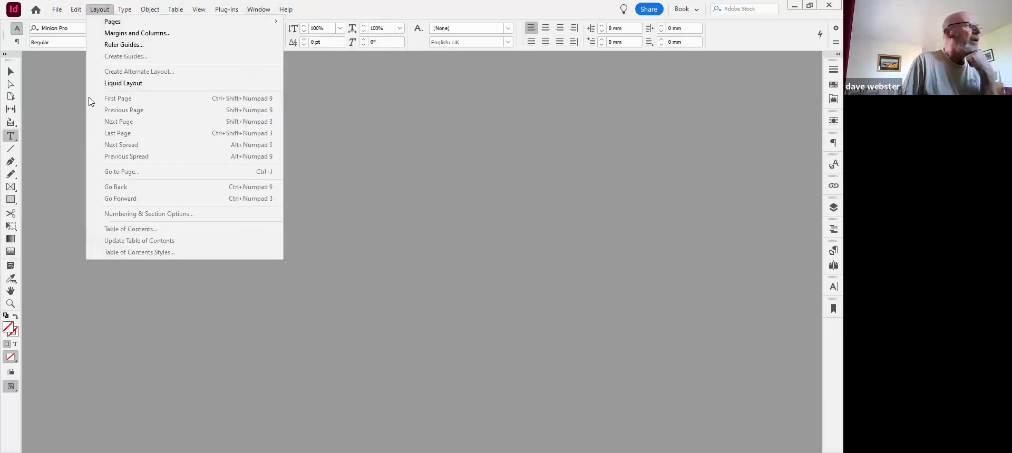
click(414, 17)
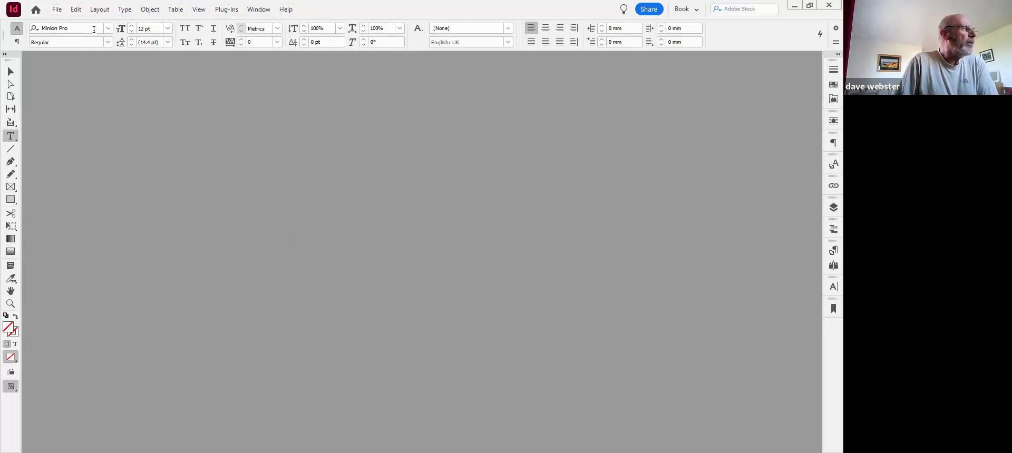
- Start opening existing files and browse to the ROTT ebook folder inside ringwood's revenge folder
click(61, 11)
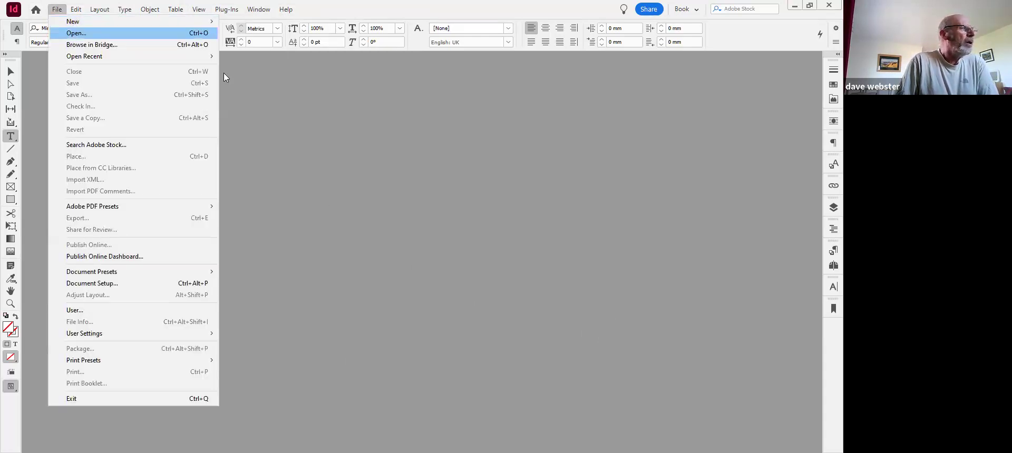
click(207, 33)
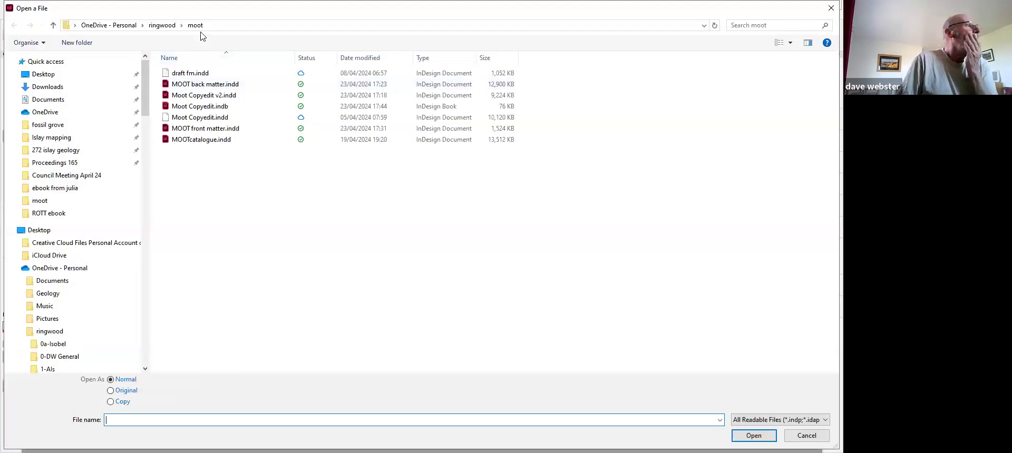
click(158, 27)
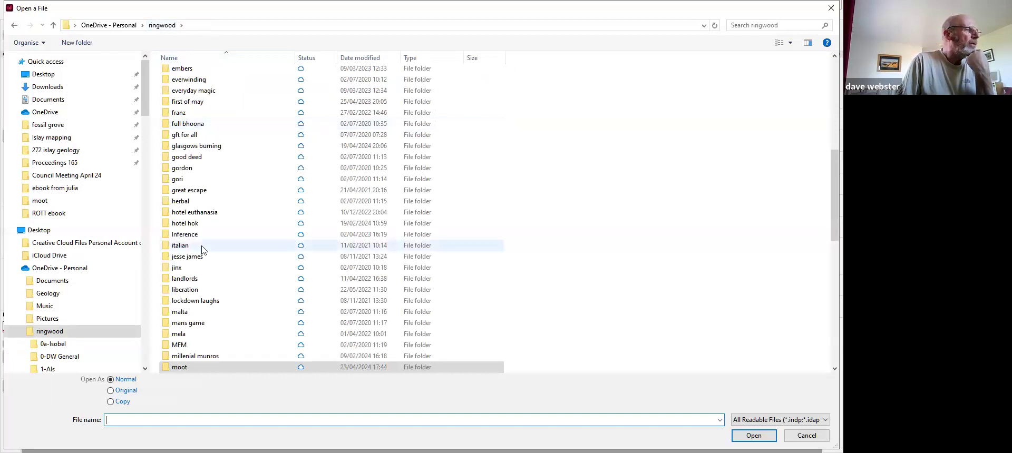
scroll(204, 216, down, 3)
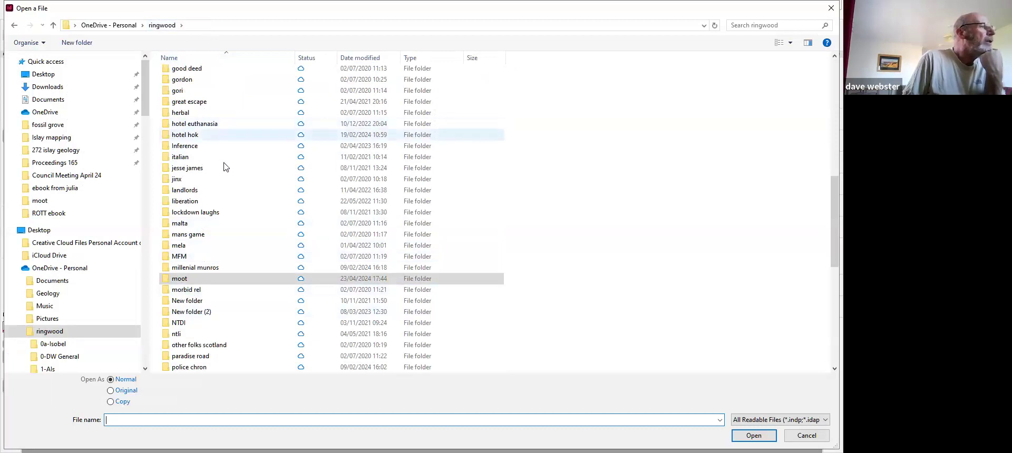
scroll(227, 225, down, 2)
scroll(235, 266, down, 2)
scroll(233, 266, up, 1)
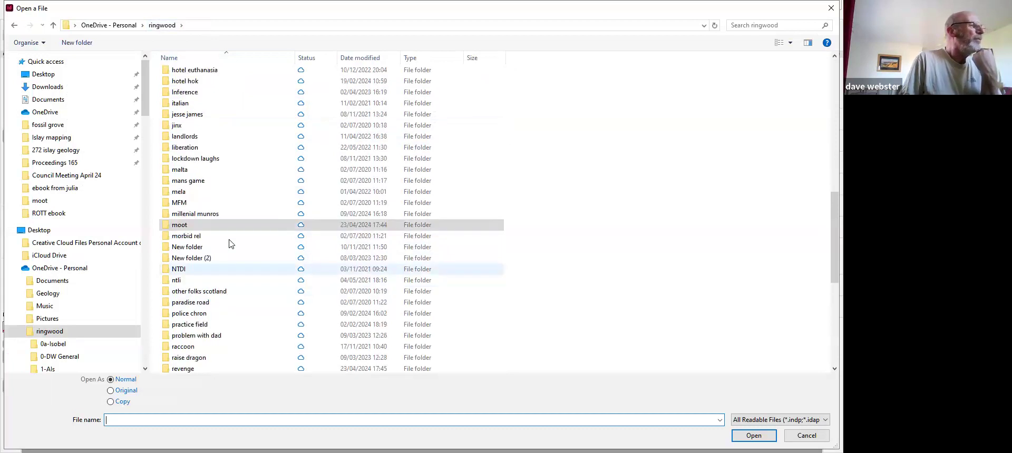
scroll(217, 185, up, 3)
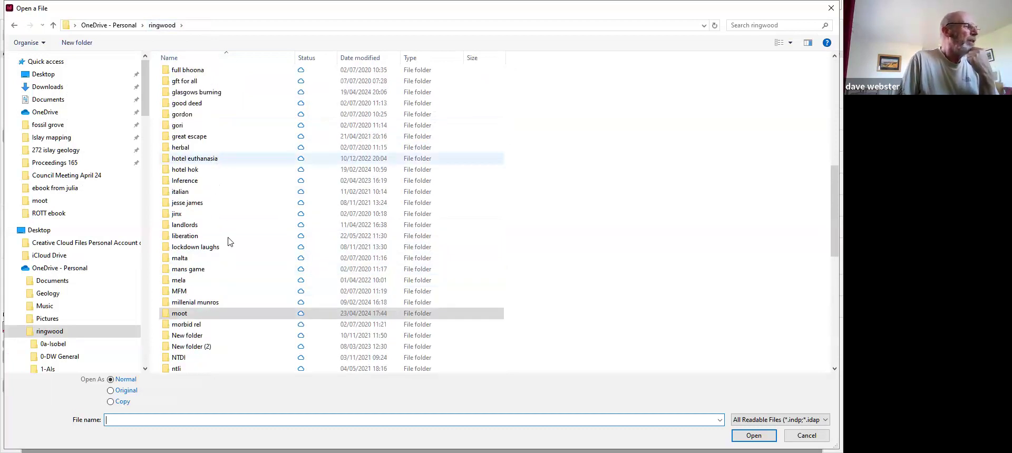
scroll(224, 321, down, 3)
scroll(190, 322, down, 3)
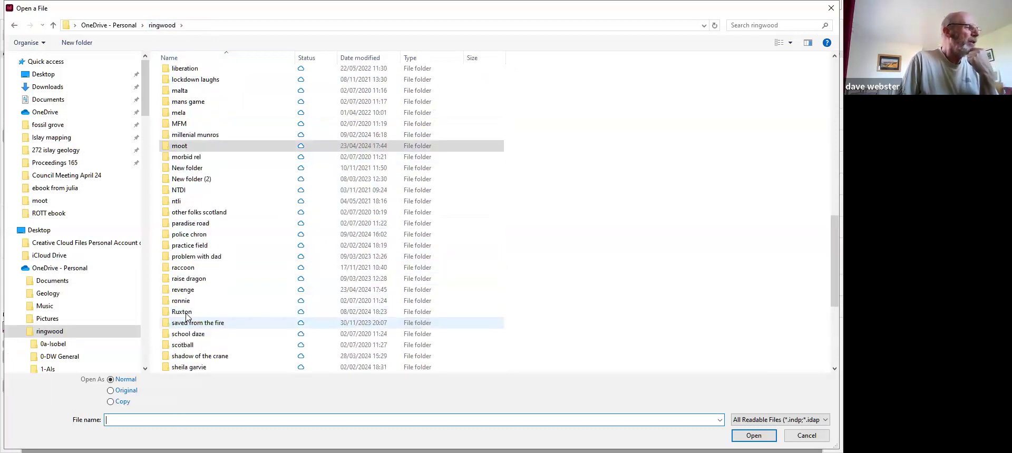
click(191, 291)
double_click(190, 291)
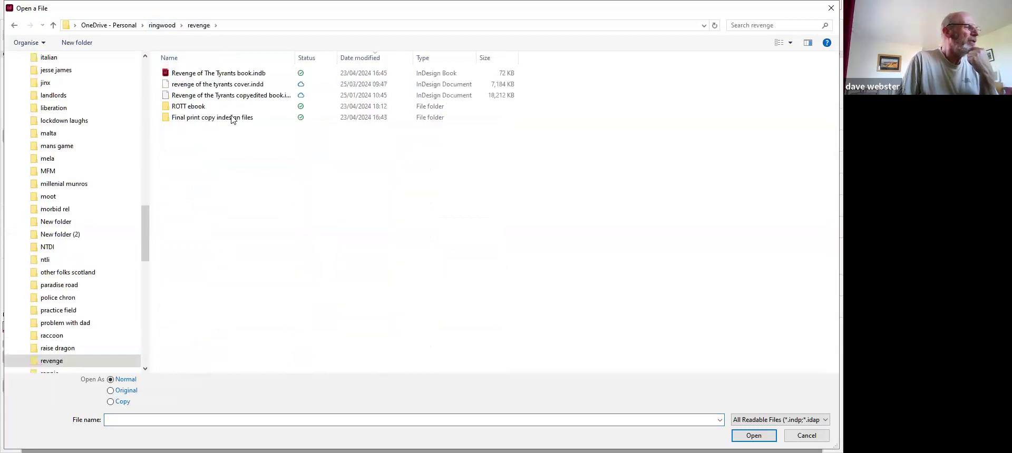
double_click(204, 107)
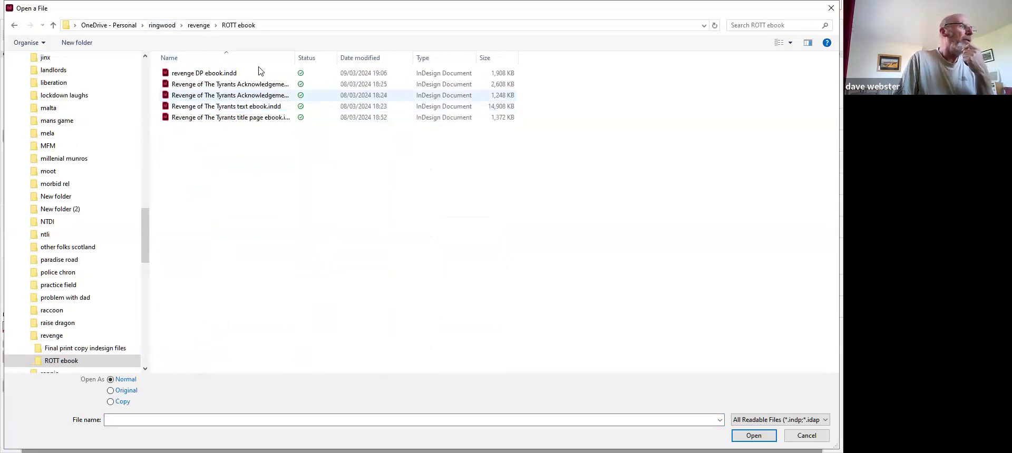
- Open the revenge DP ebook, Acknowledgements ebook (1), text ebook and title page ebook files together, leaving out the Acknowledgements cat file
click(236, 74)
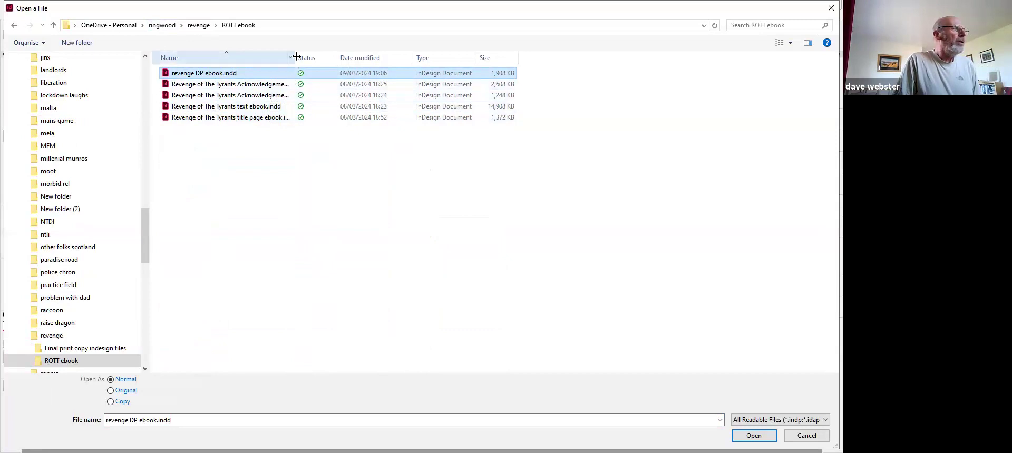
drag(296, 57, 416, 59)
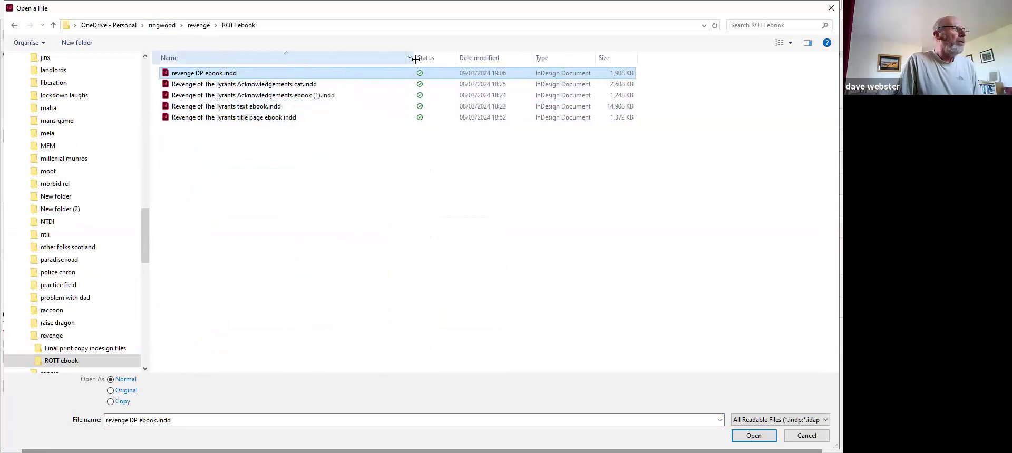
ctrl+click(282, 100)
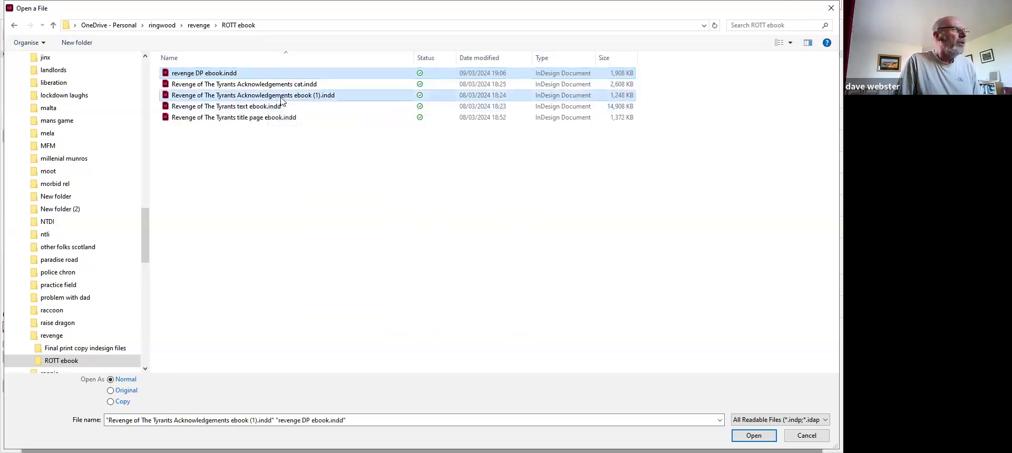
ctrl+click(270, 106)
ctrl+click(297, 118)
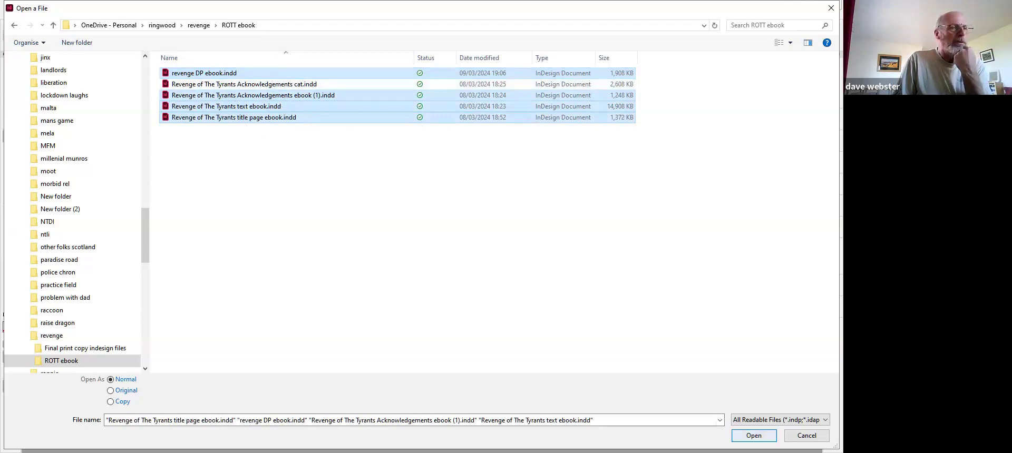
click(754, 435)
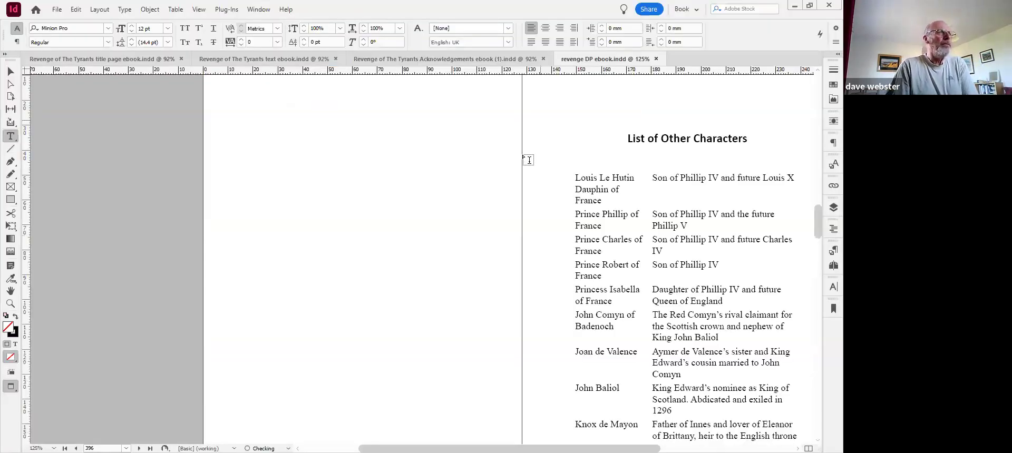
- Examine the title, copyright and dedication pages in the title page ebook document
click(72, 59)
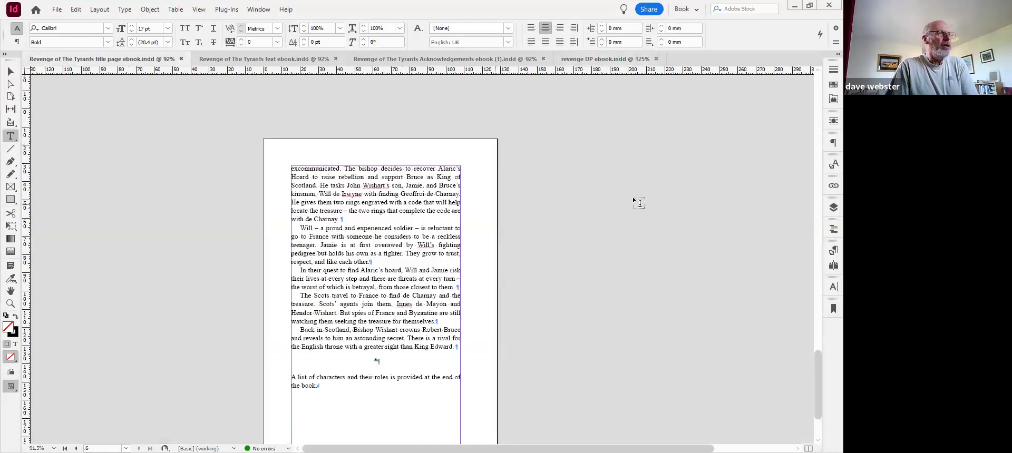
scroll(651, 191, up, 15)
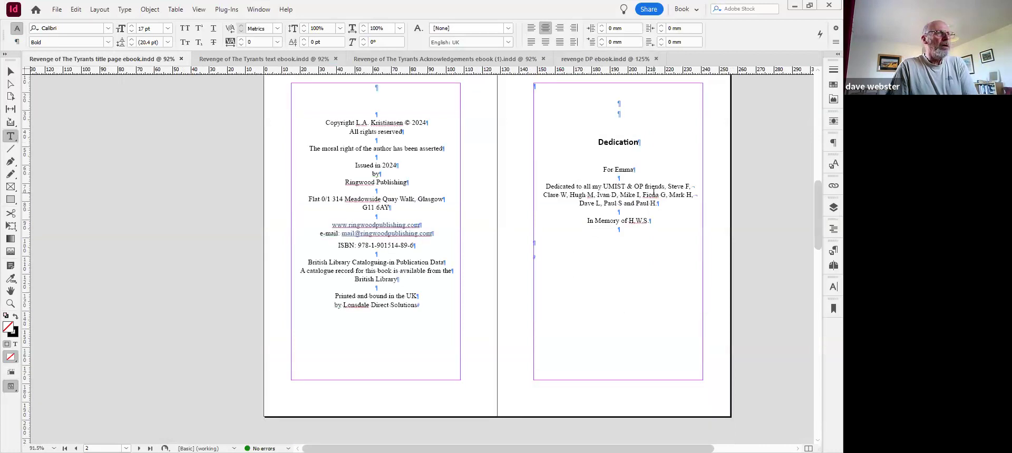
scroll(653, 189, up, 5)
scroll(653, 188, up, 3)
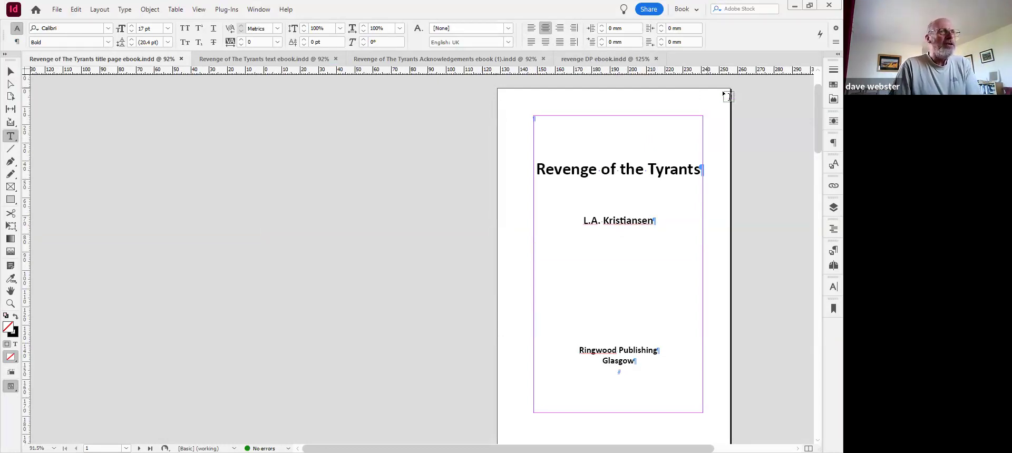
scroll(749, 282, down, 1)
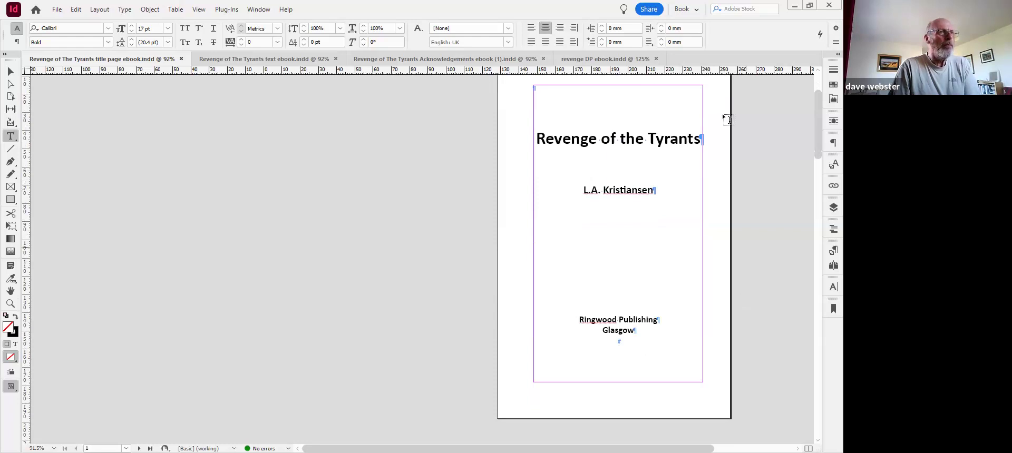
scroll(625, 118, up, 1)
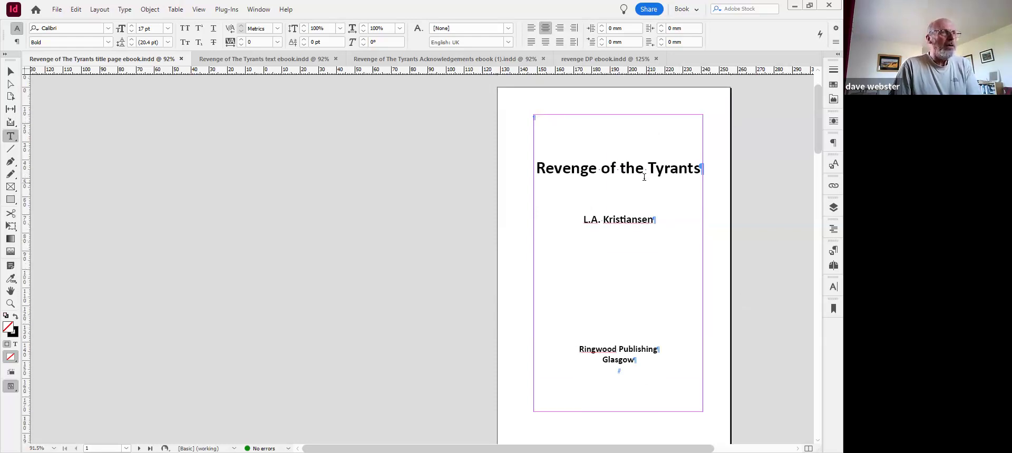
scroll(608, 269, down, 3)
scroll(601, 280, down, 5)
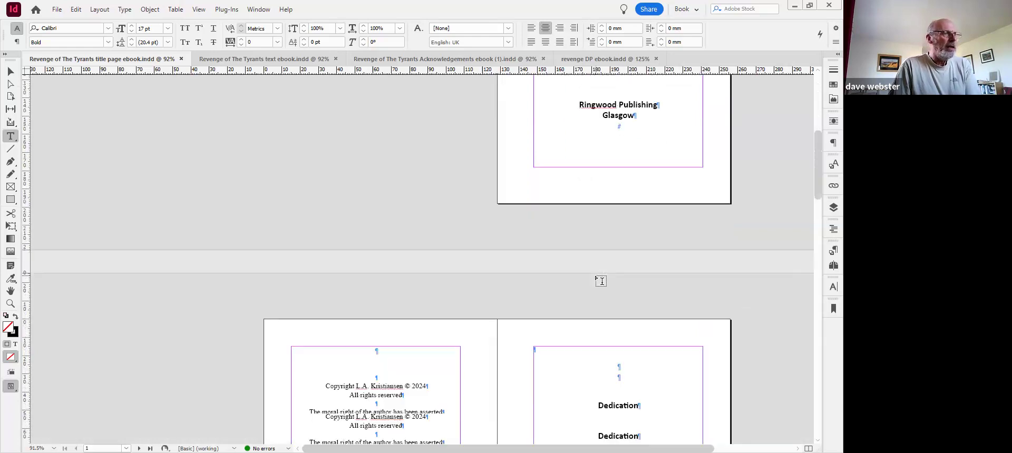
scroll(664, 216, up, 3)
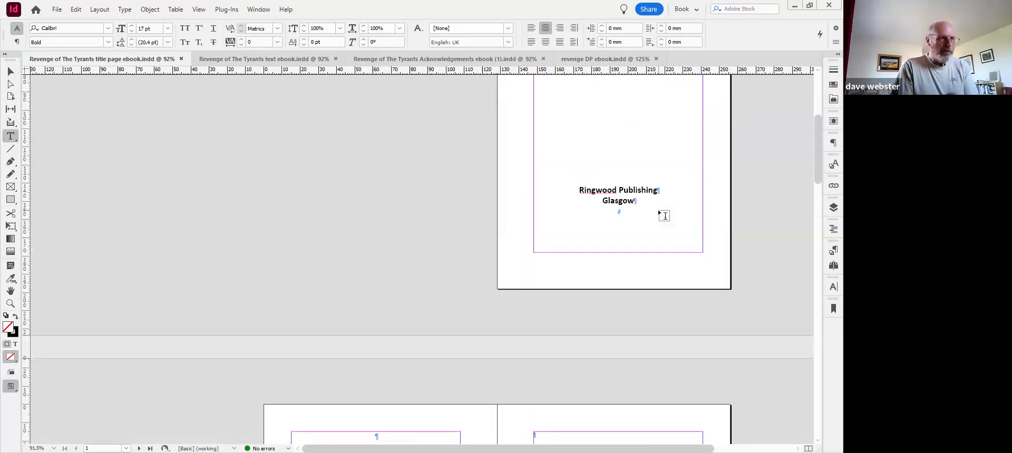
scroll(472, 301, down, 5)
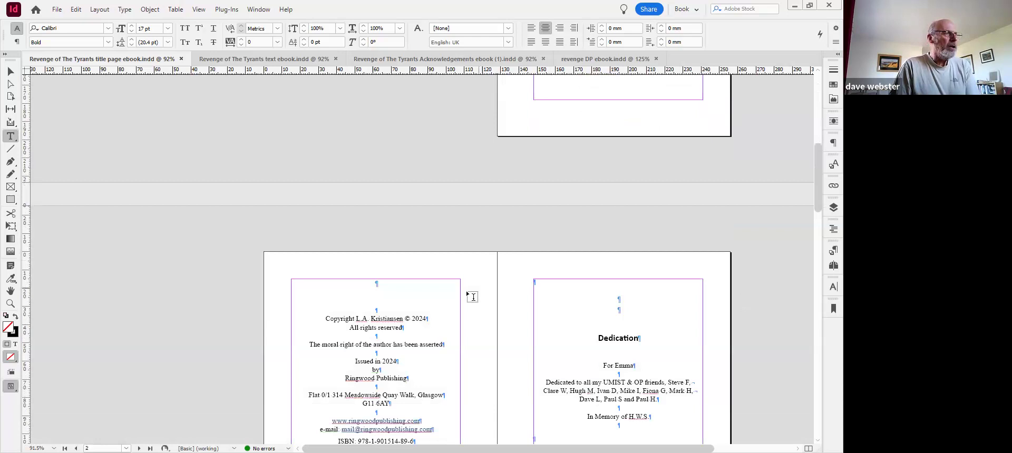
scroll(440, 301, down, 4)
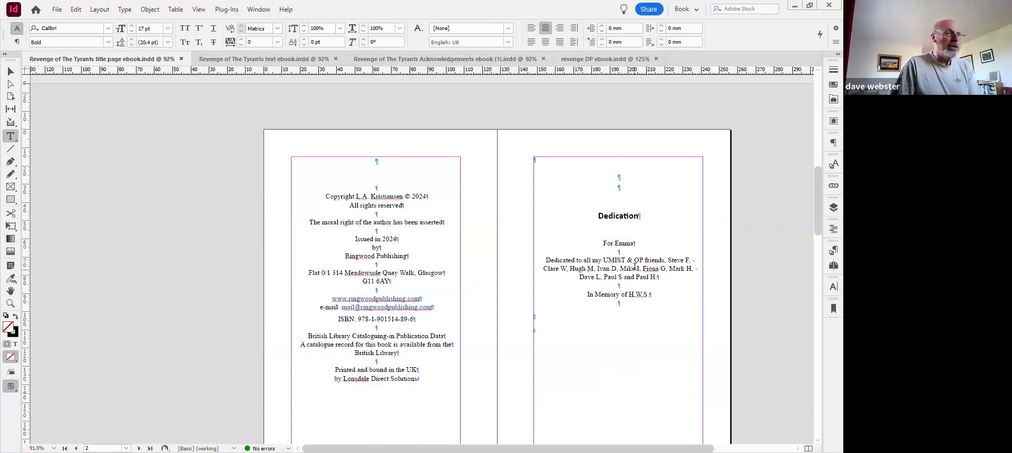
- Look through "The Story So Far" in the title page ebook document to its last page
scroll(636, 260, down, 5)
scroll(637, 259, down, 7)
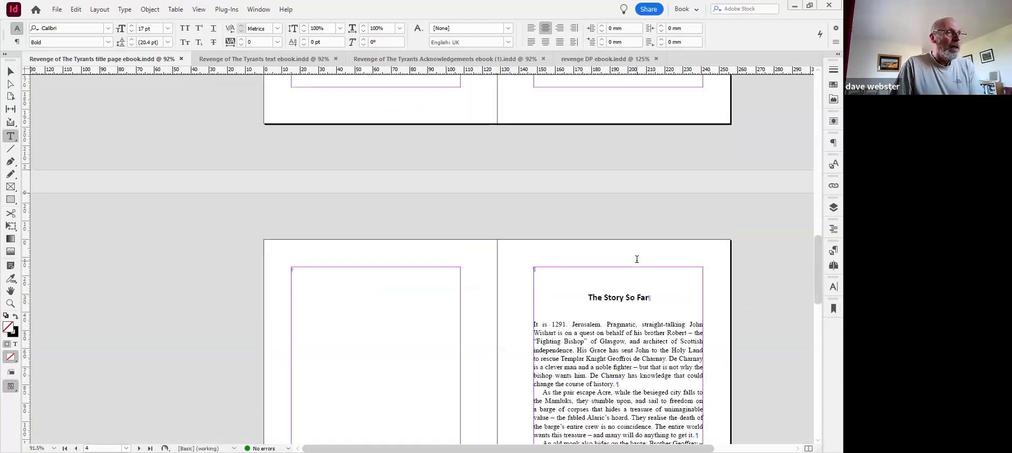
scroll(636, 258, down, 4)
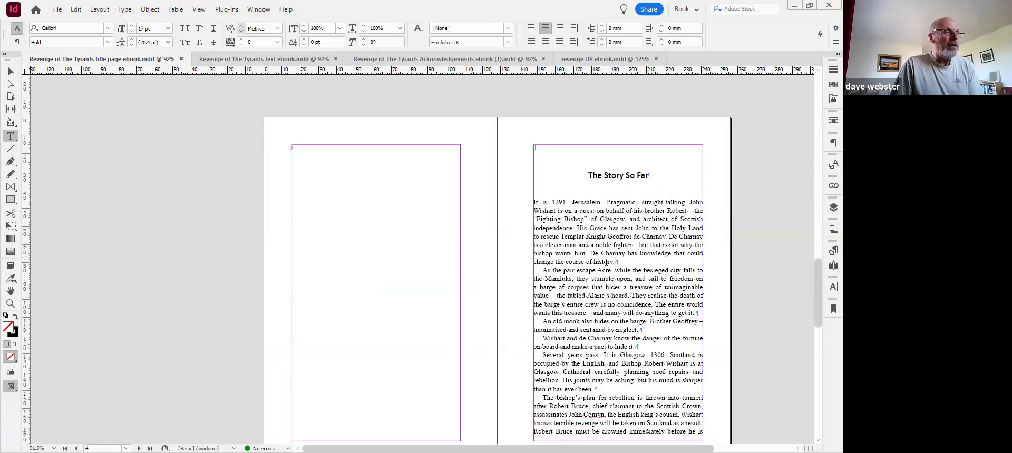
scroll(622, 252, up, 2)
scroll(631, 255, down, 3)
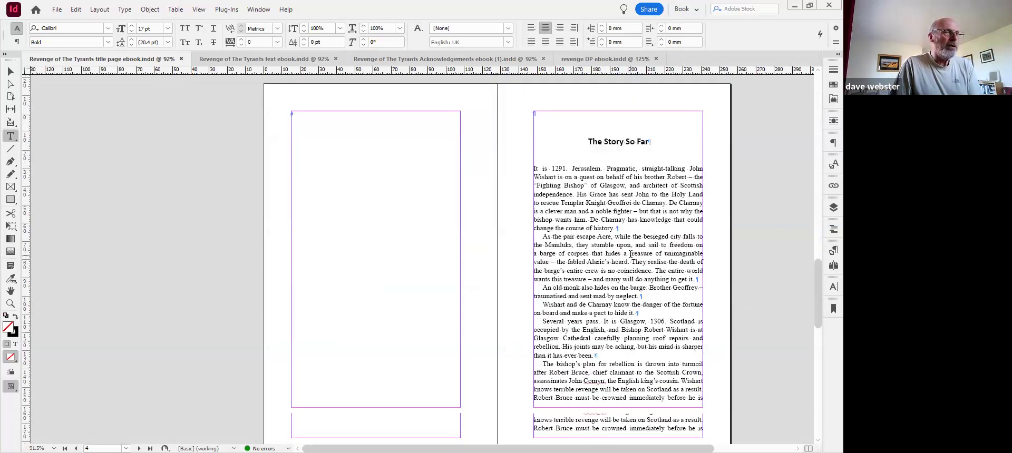
scroll(631, 254, down, 2)
scroll(630, 254, down, 5)
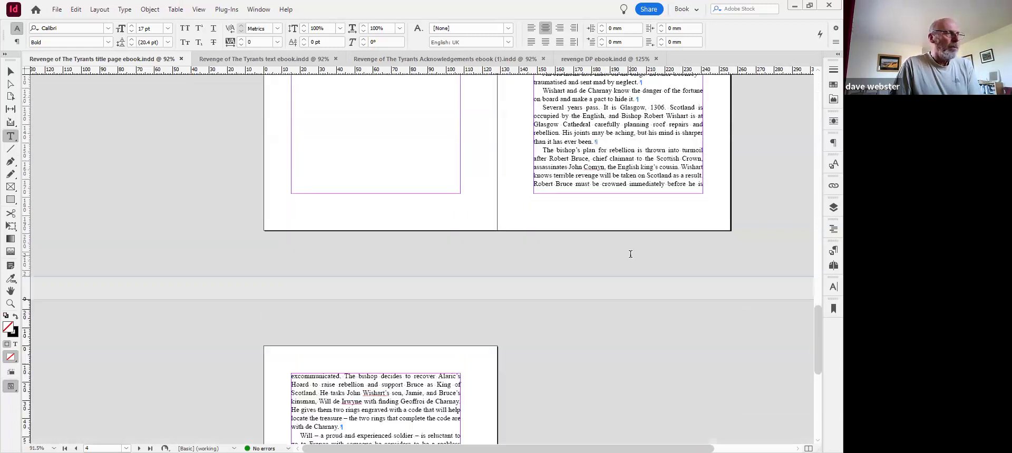
scroll(527, 297, down, 5)
scroll(527, 298, down, 3)
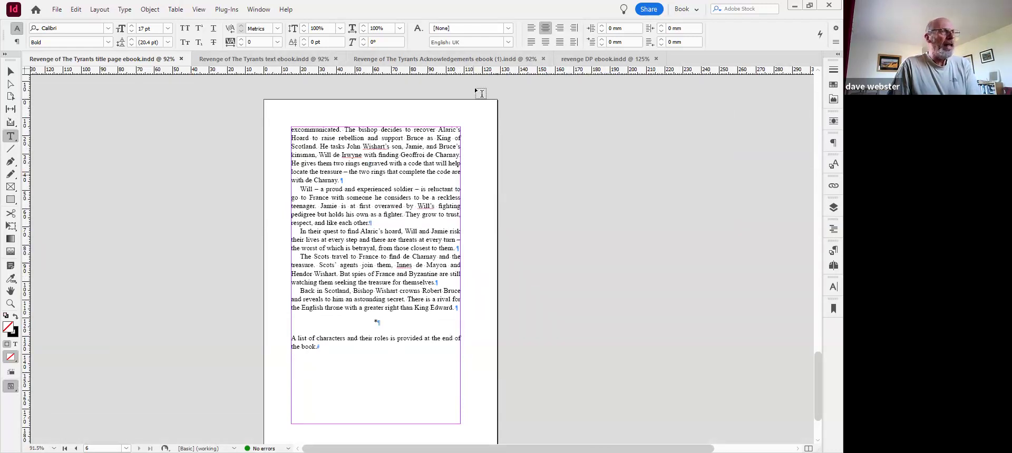
- Switch to the text ebook document and examine its opening pages, from the half-title page to the Prologue
click(269, 62)
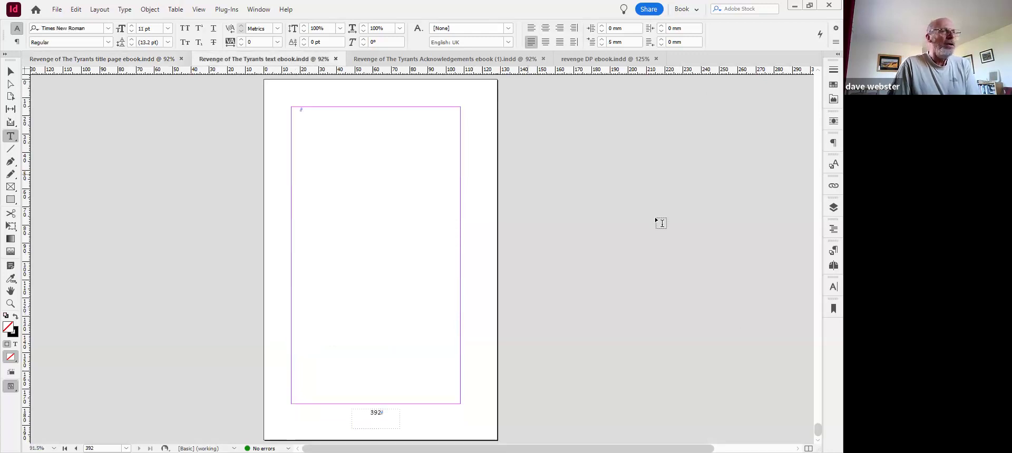
scroll(381, 259, up, 2)
drag(820, 399, 815, 78)
scroll(653, 167, down, 4)
key(ctrl+shift+Page_Up)
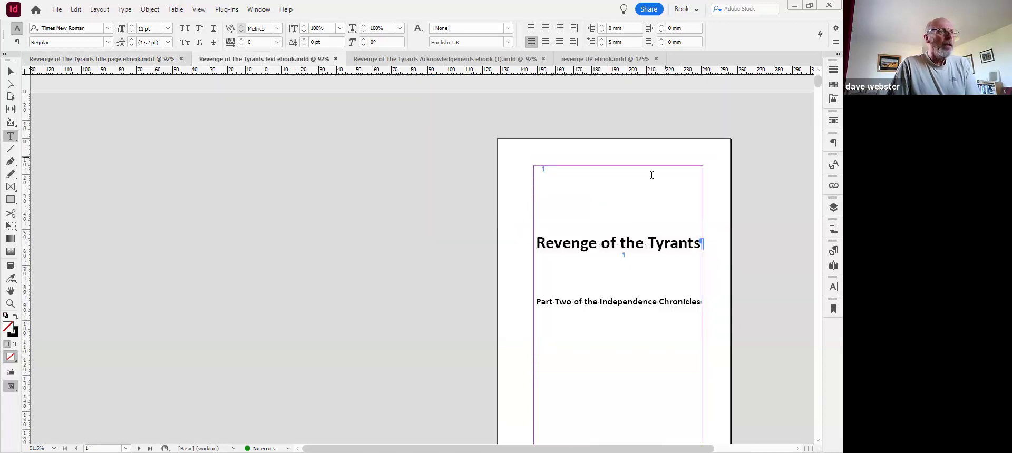
scroll(673, 176, down, 3)
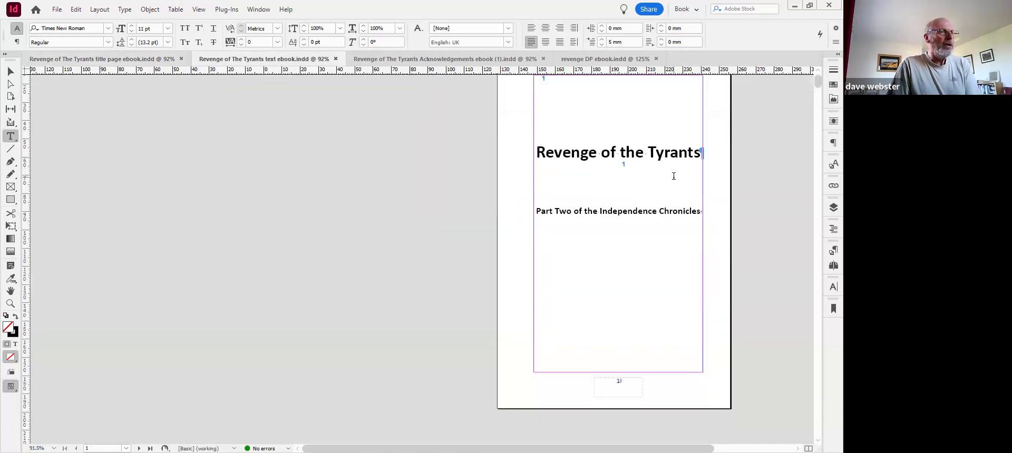
scroll(674, 176, down, 10)
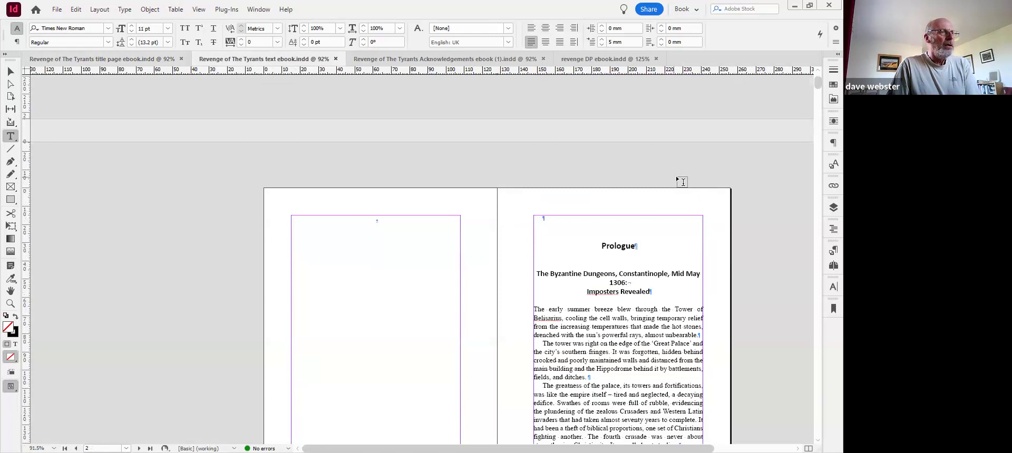
scroll(678, 176, up, 9)
scroll(680, 176, up, 5)
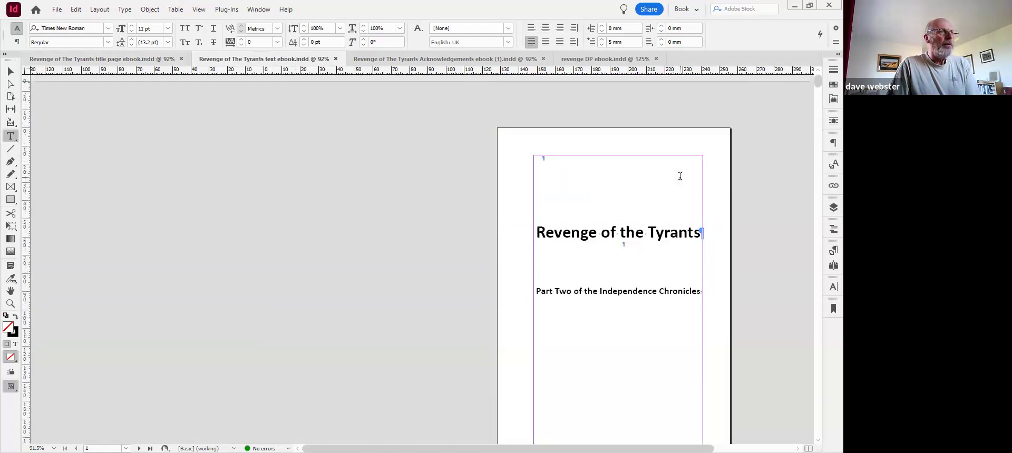
scroll(664, 230, down, 1)
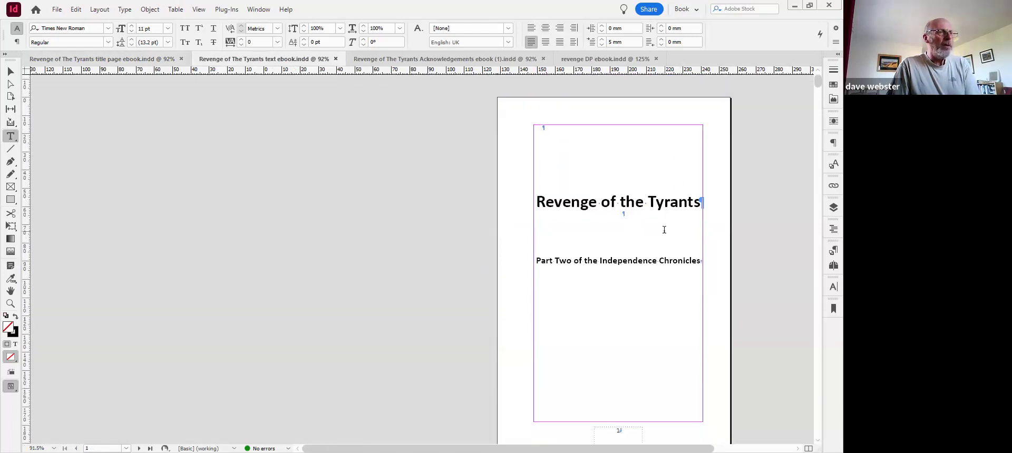
scroll(664, 229, down, 2)
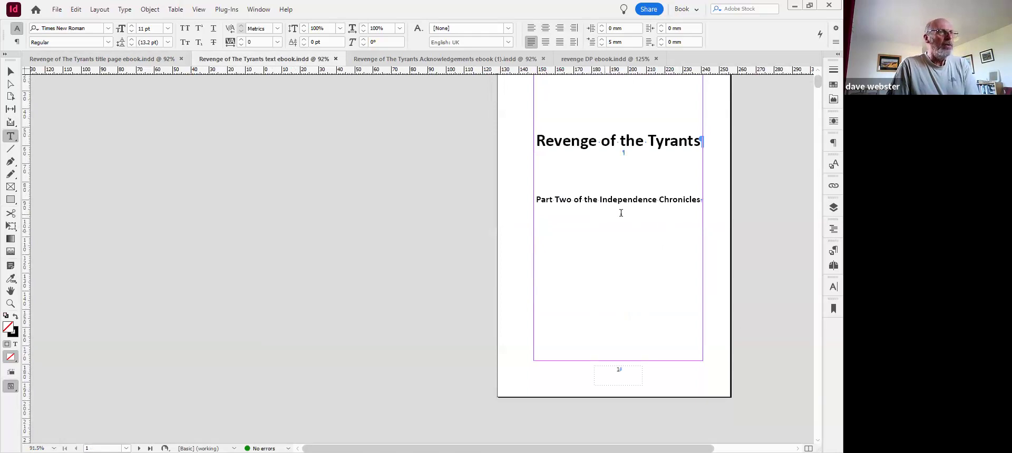
- Look through the half-title page, the blank page and the first Prologue pages of the text ebook document
scroll(619, 222, down, 5)
scroll(326, 240, down, 5)
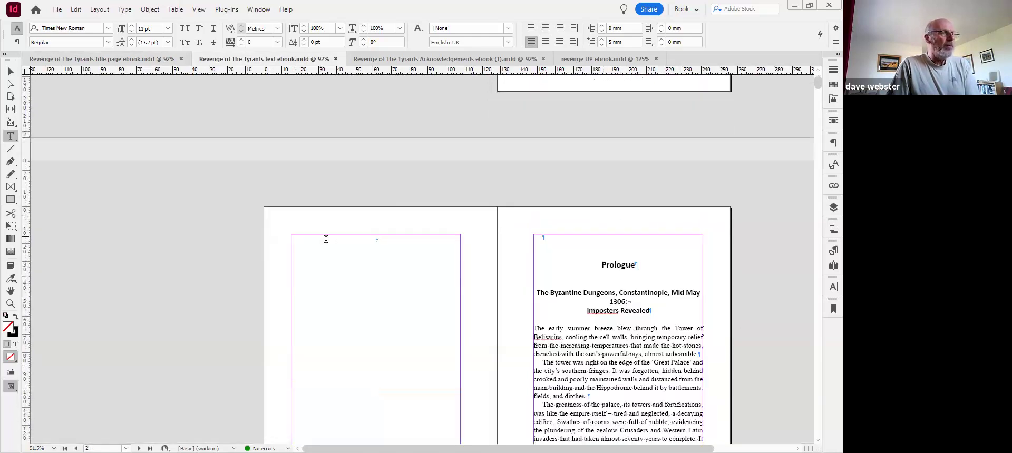
scroll(606, 251, down, 2)
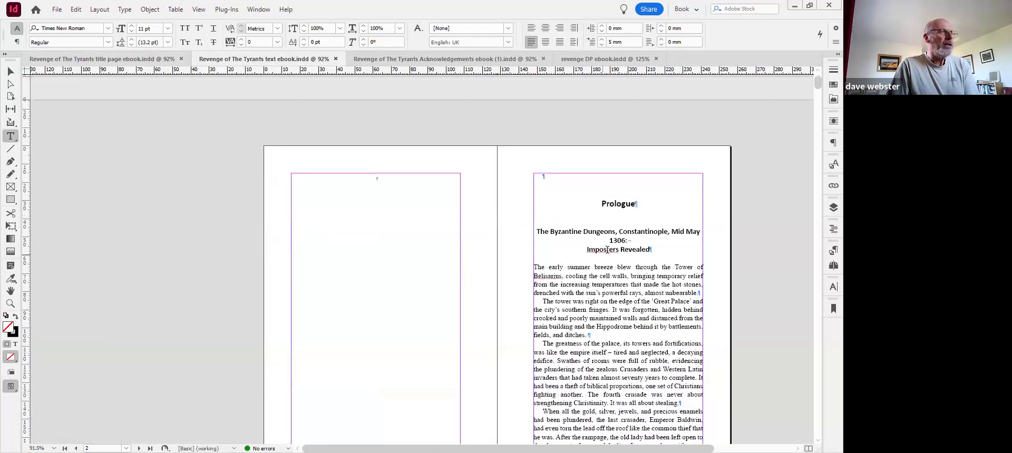
scroll(631, 241, down, 2)
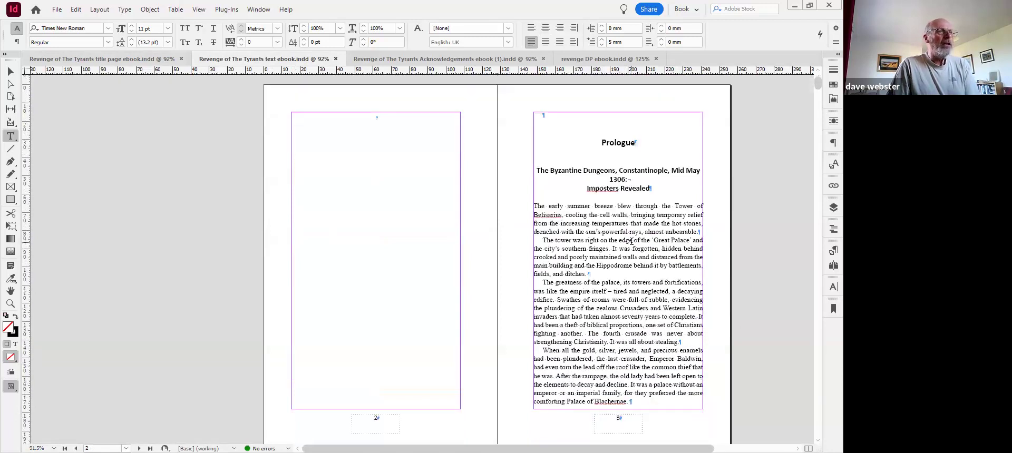
scroll(635, 241, down, 2)
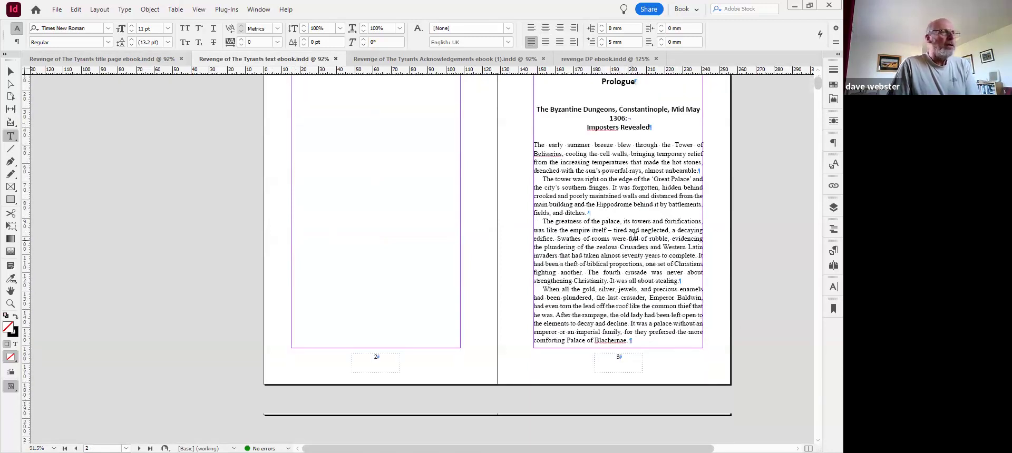
scroll(635, 241, down, 7)
scroll(627, 264, up, 4)
scroll(626, 265, up, 3)
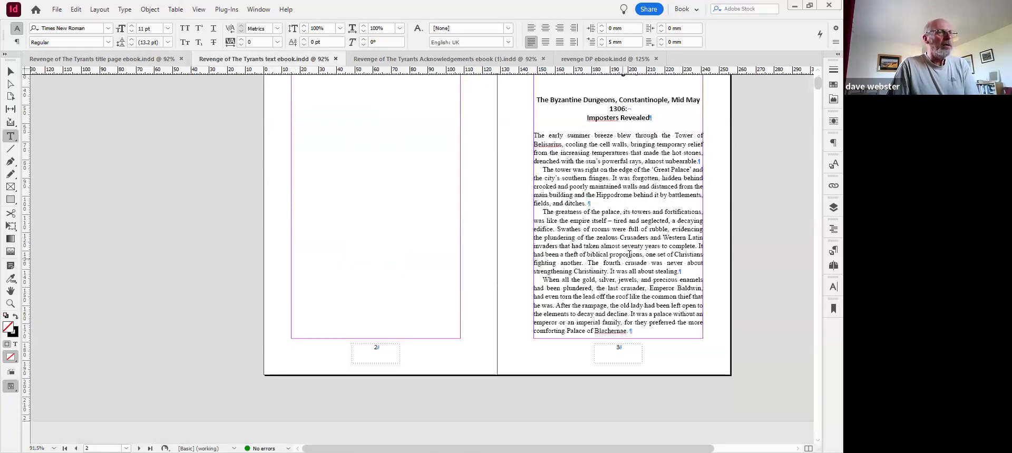
scroll(633, 257, down, 5)
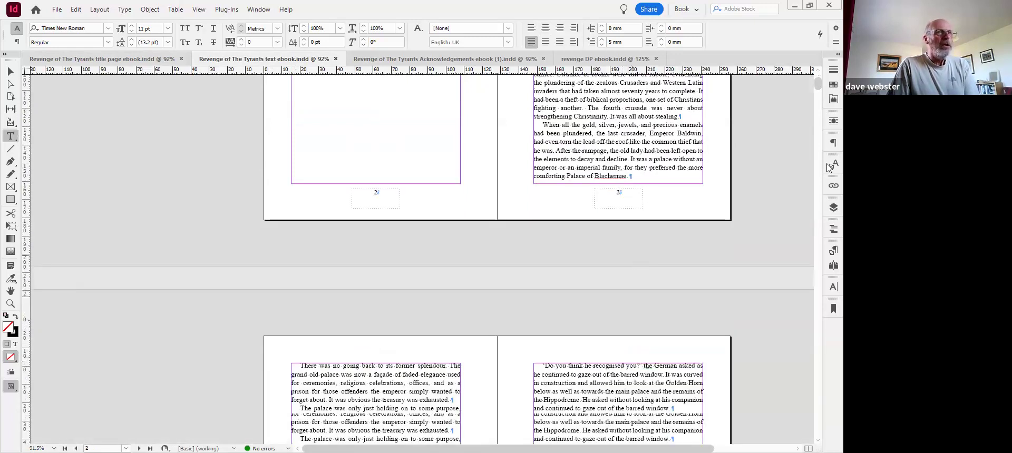
scroll(817, 120, down, 9)
- Jump to the end of the text ebook document and examine its last pages, 390 to 392
drag(812, 151, 815, 422)
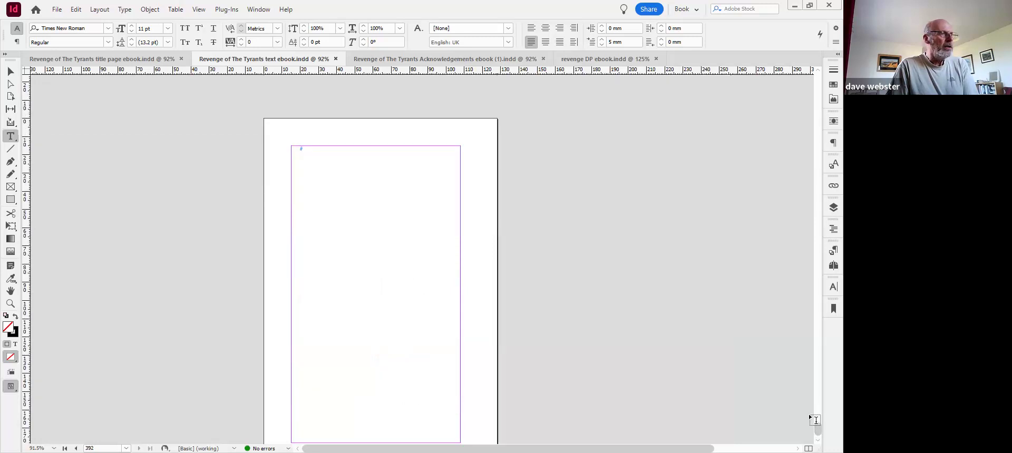
scroll(771, 374, down, 1)
scroll(772, 360, up, 3)
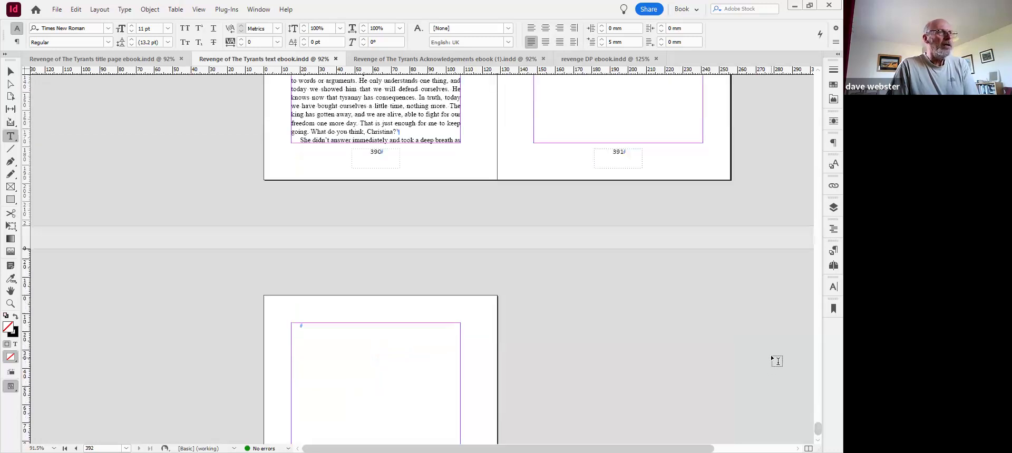
scroll(775, 361, up, 2)
scroll(775, 359, down, 4)
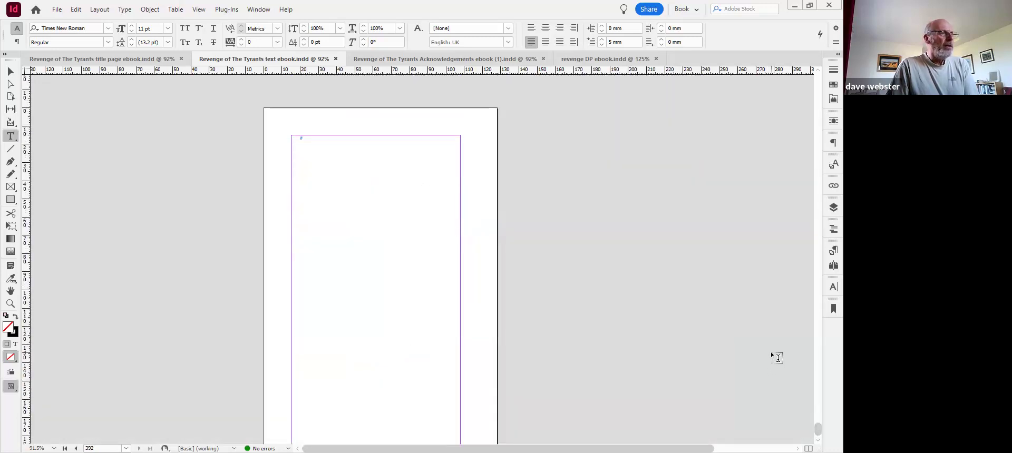
scroll(714, 292, up, 1)
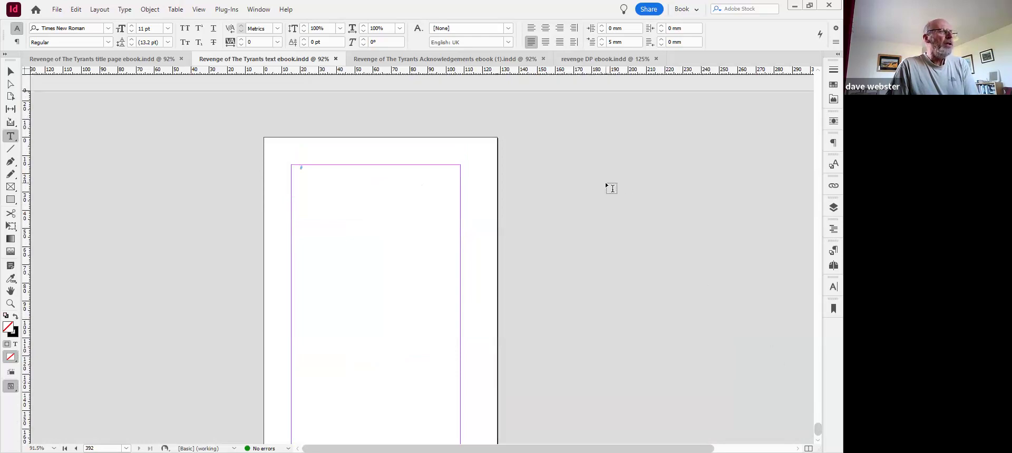
- Switch to the Acknowledgements ebook (1) document and examine its Acknowledgements page
click(435, 60)
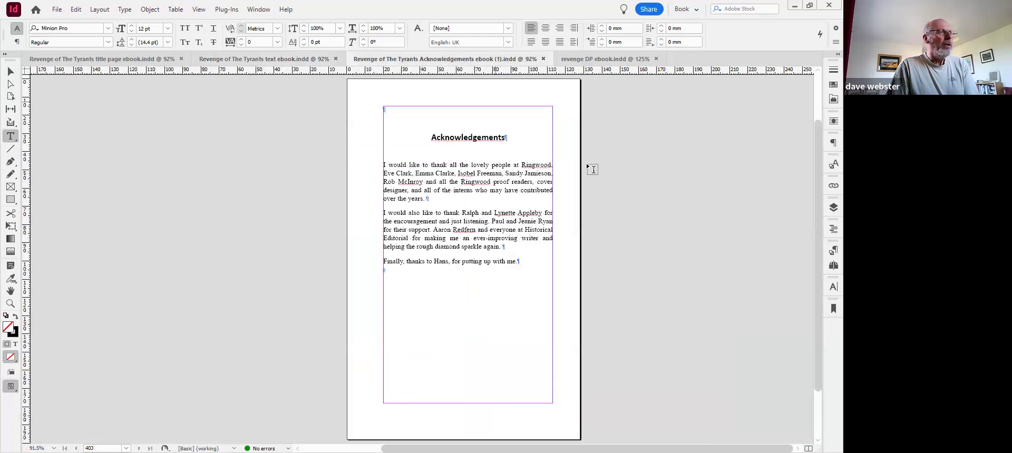
scroll(537, 151, up, 2)
scroll(539, 150, down, 4)
scroll(540, 149, up, 3)
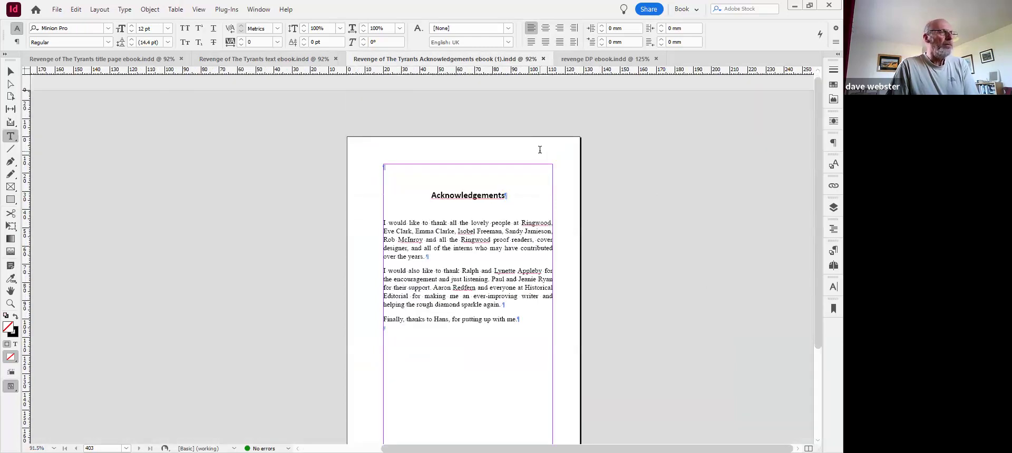
scroll(540, 150, down, 2)
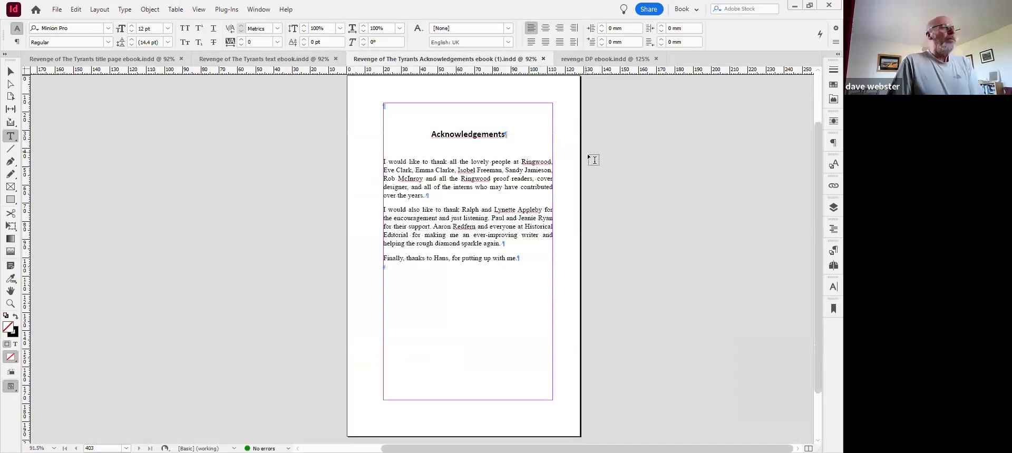
scroll(821, 122, up, 2)
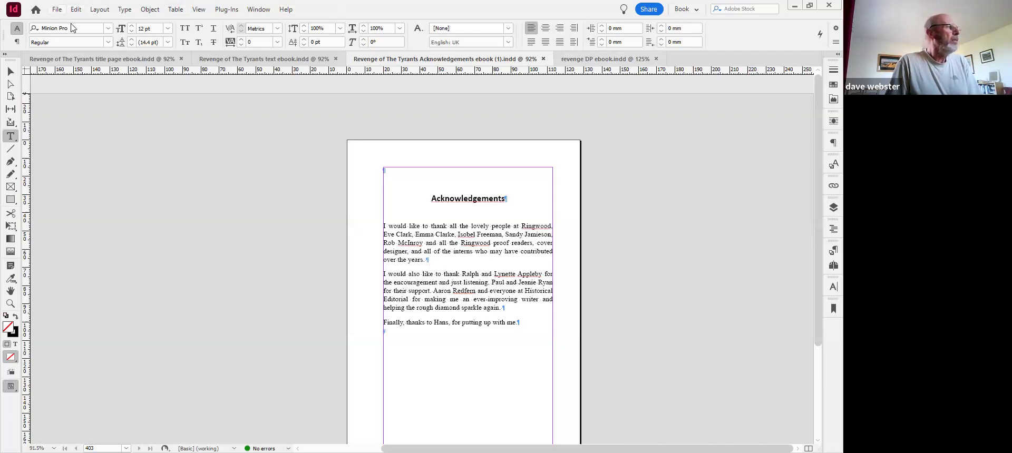
- Start a new book file and choose the ROTT ebook folder inside revenge as its location
key(alt+f)
key(Right)
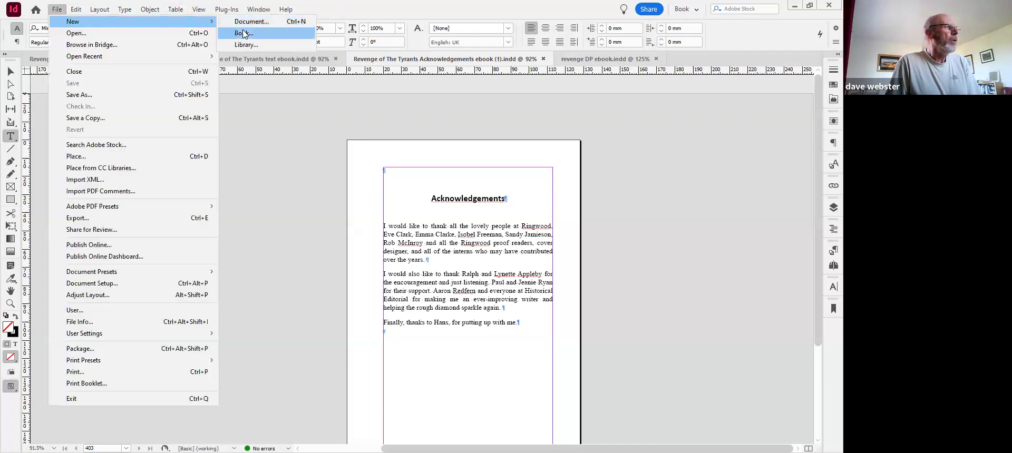
click(245, 35)
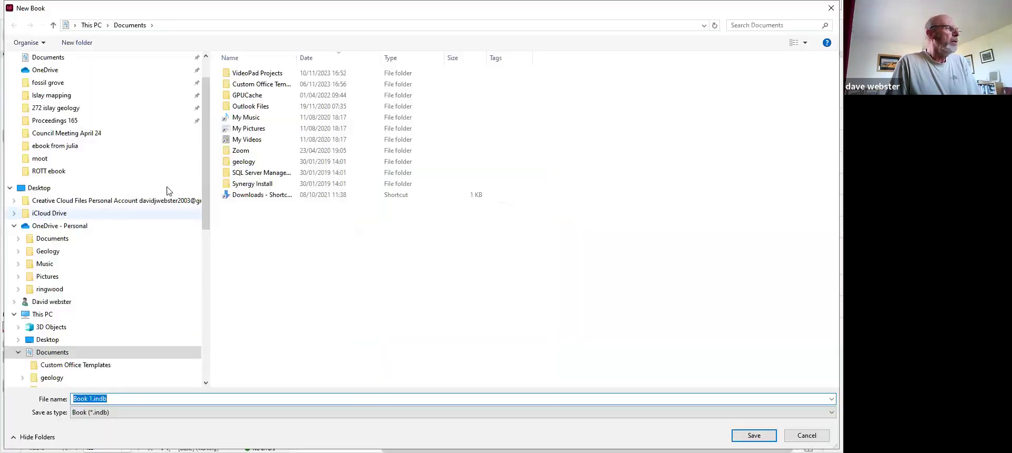
scroll(53, 176, down, 10)
click(58, 171)
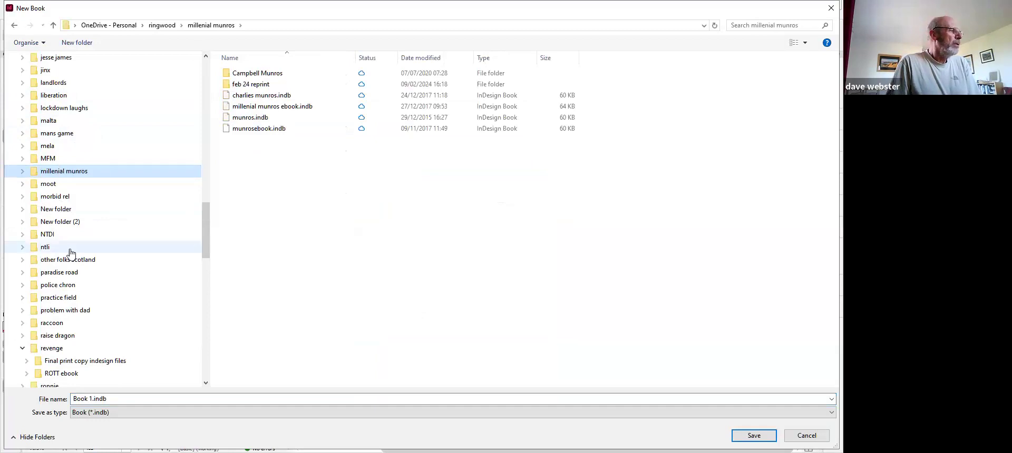
scroll(93, 358, down, 1)
click(91, 352)
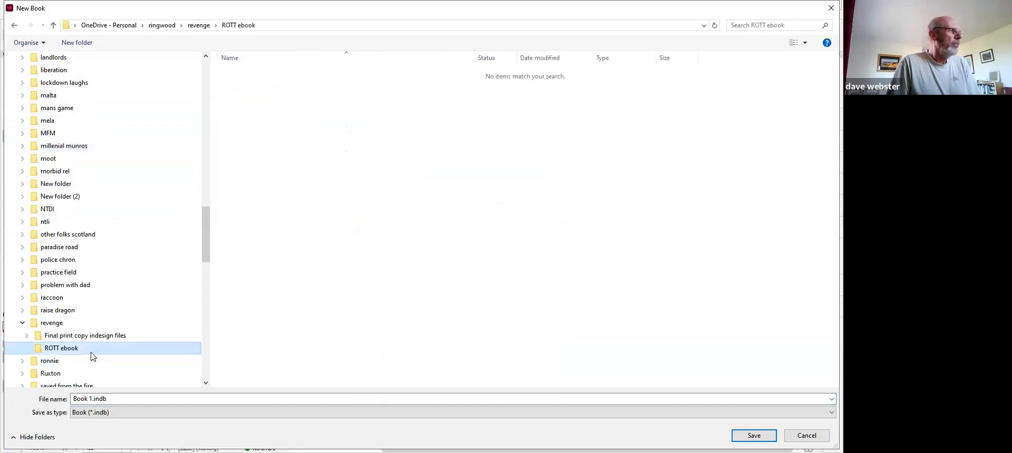
- Name the new book file "rott ebook" and save it
click(88, 399)
key(Right)
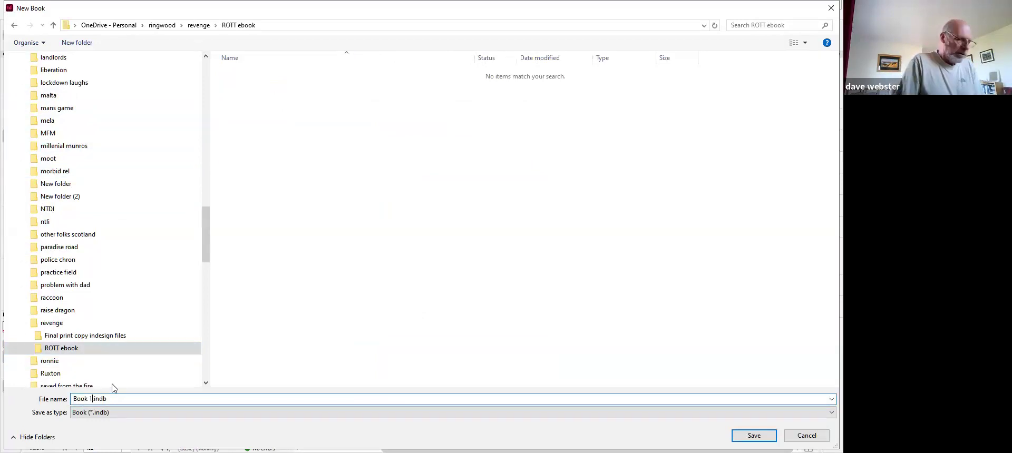
key(BackSpace)
key(BackSpace)
key(BackSpace)
key(BackSpace)
key(BackSpace)
key(BackSpace)
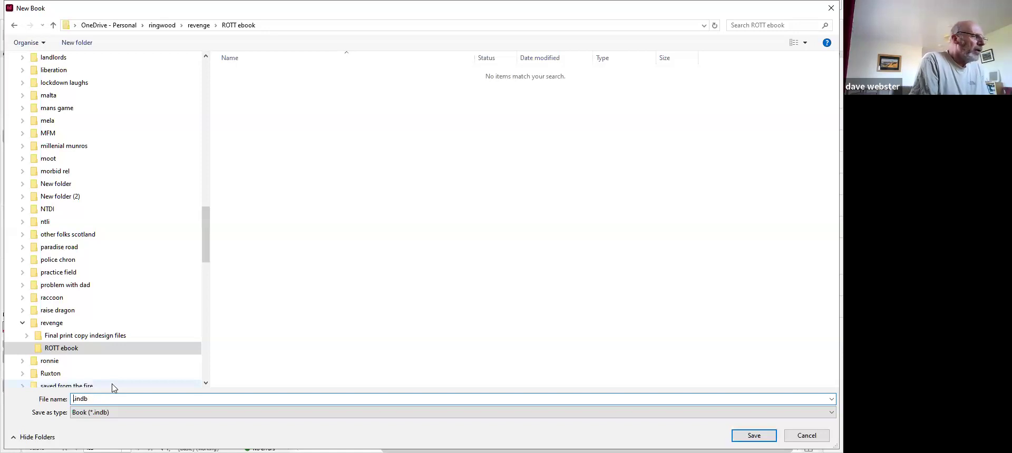
text(rott e)
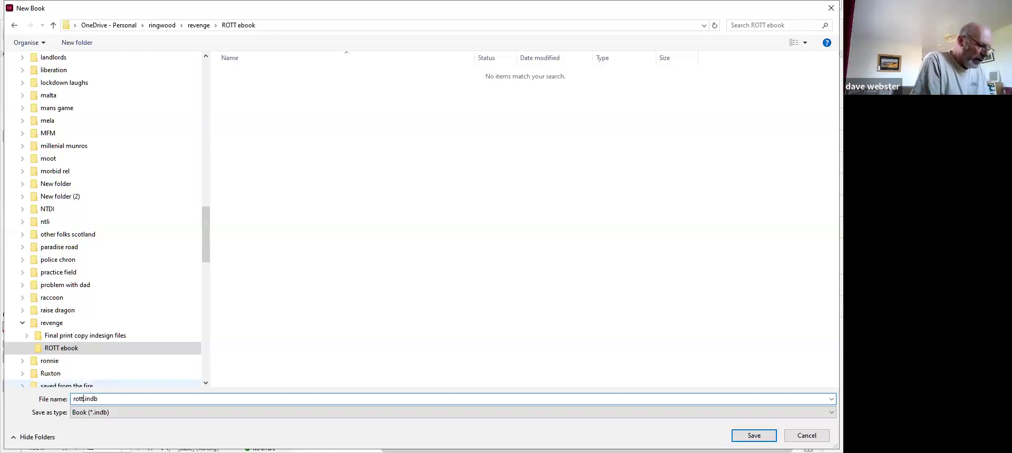
text(book)
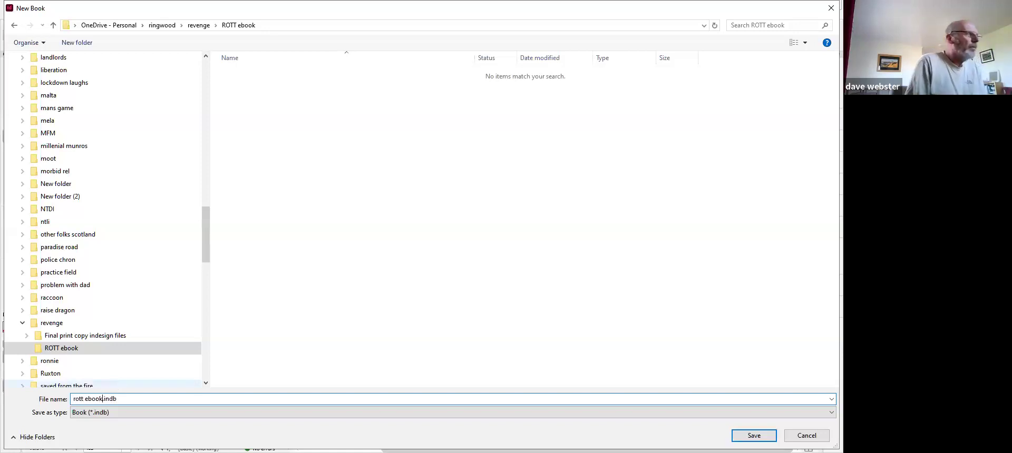
click(753, 435)
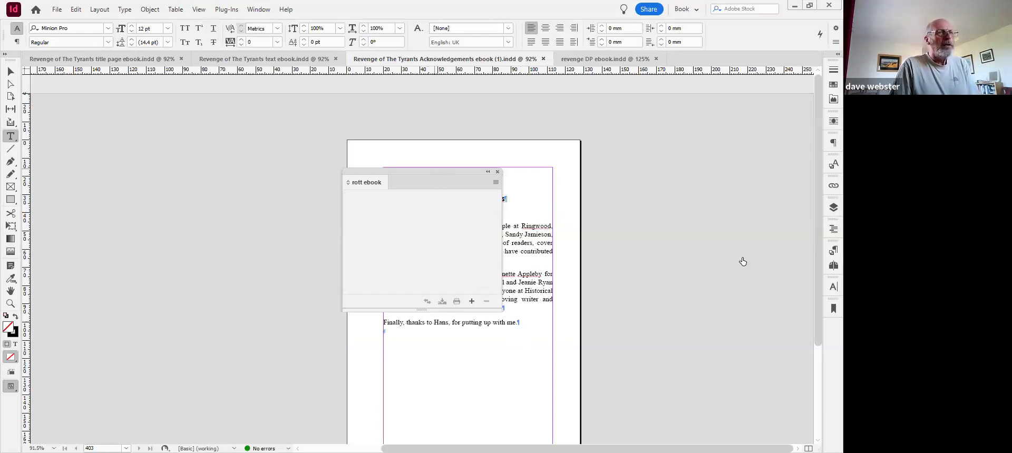
- Move the book window clear of the page, start adding documents to the book and browse to the ringwood > revenge > ROTT ebook folder
drag(473, 304, 745, 254)
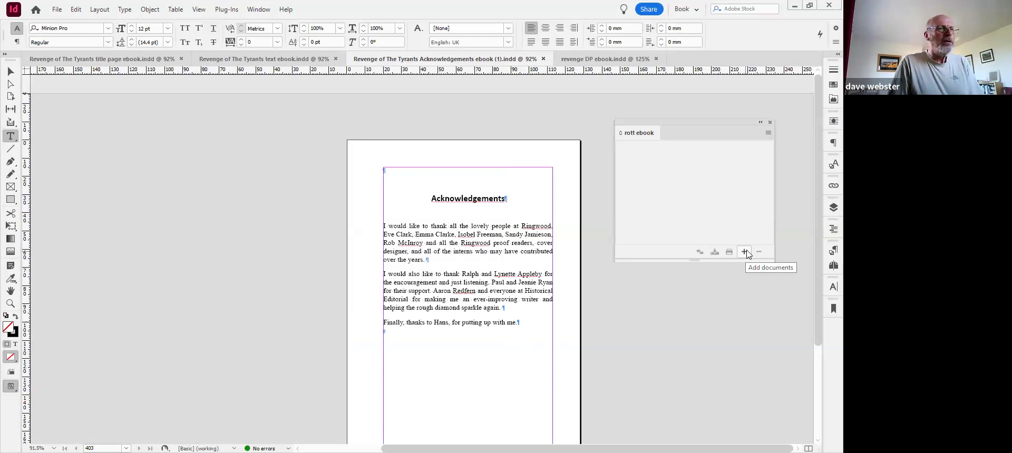
click(745, 252)
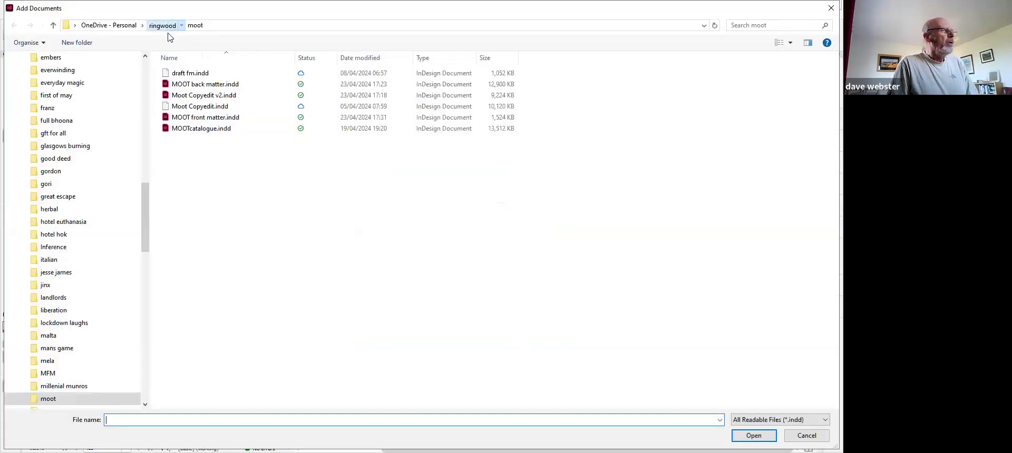
click(164, 25)
scroll(236, 262, down, 1)
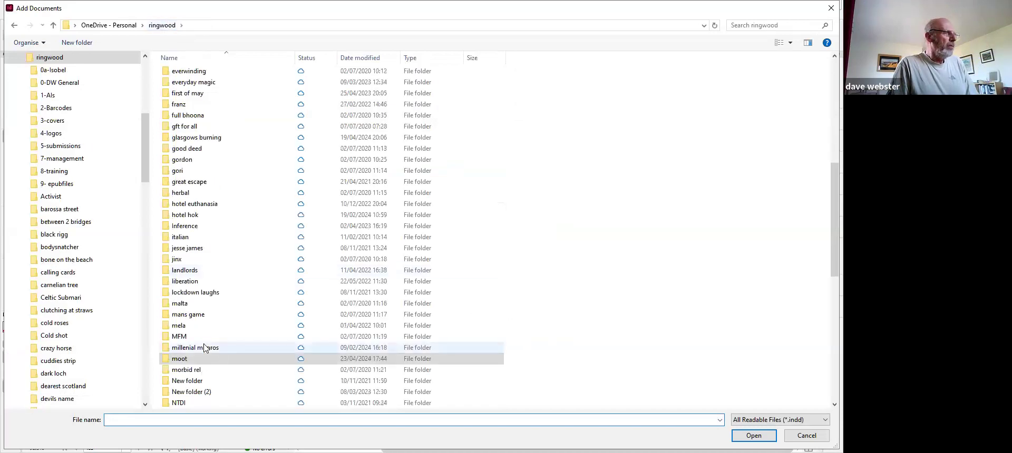
scroll(204, 336, down, 2)
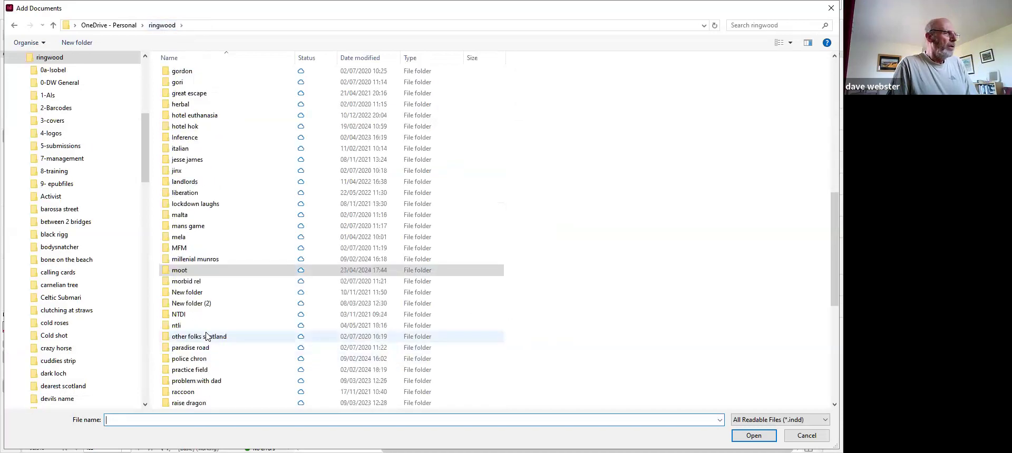
scroll(198, 374, down, 1)
double_click(199, 375)
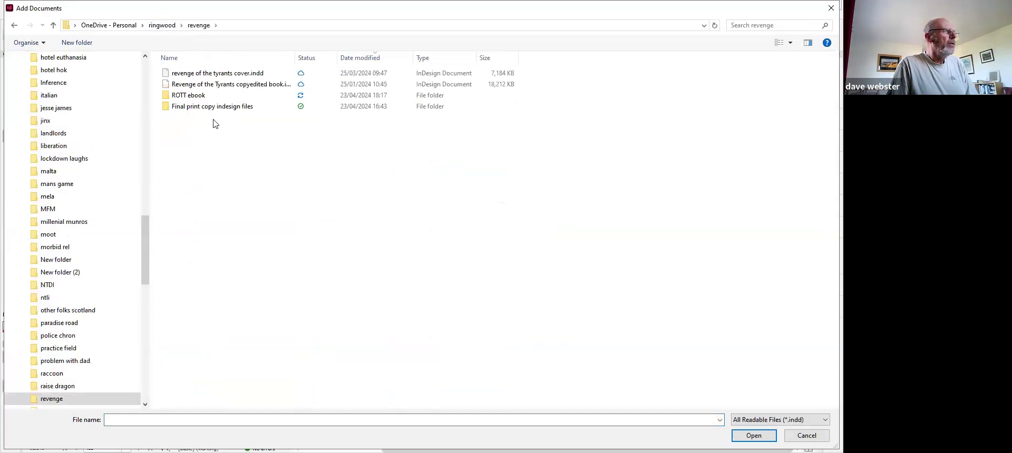
double_click(207, 95)
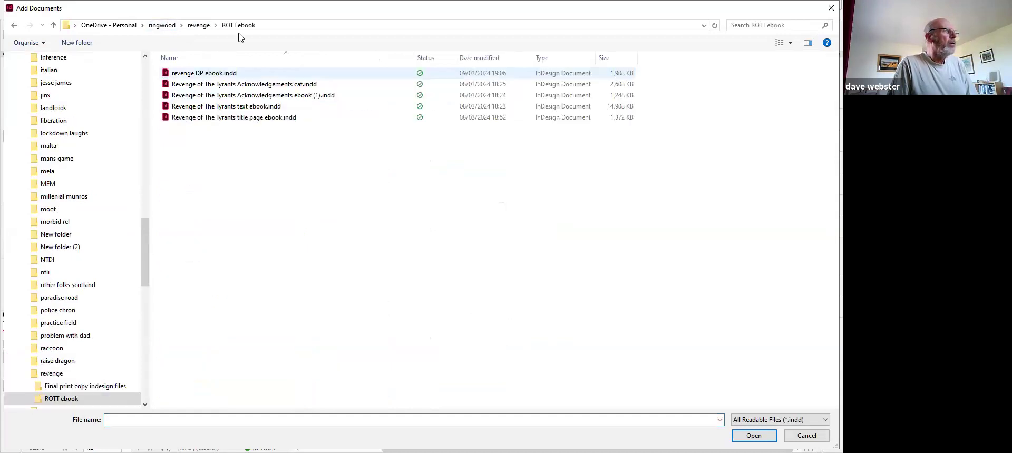
- Add the revenge DP ebook, Acknowledgements ebook (1), text ebook and title page ebook files to the book, leaving out the Acknowledgements cat file
click(243, 75)
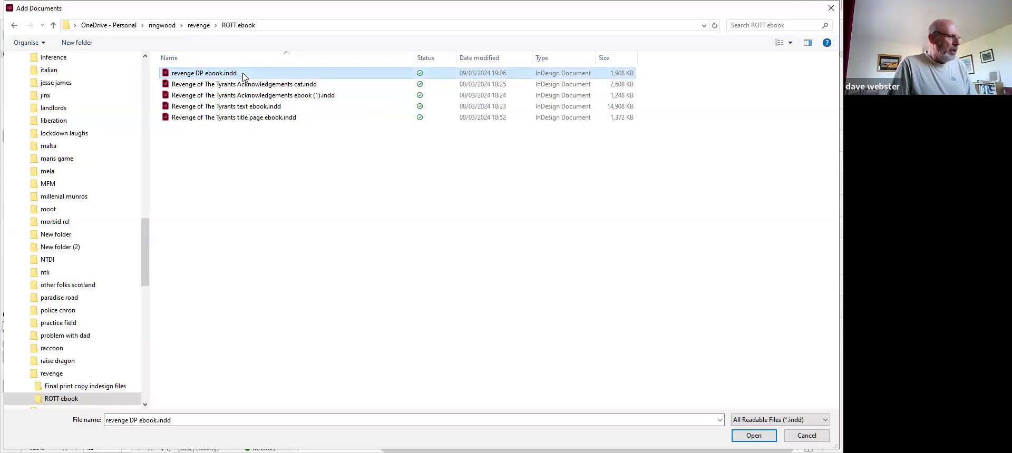
ctrl+click(263, 98)
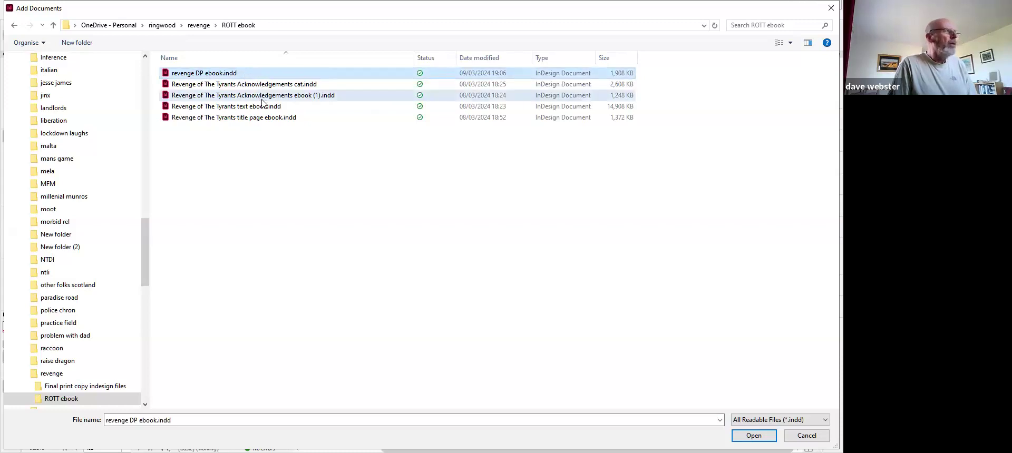
ctrl+click(278, 110)
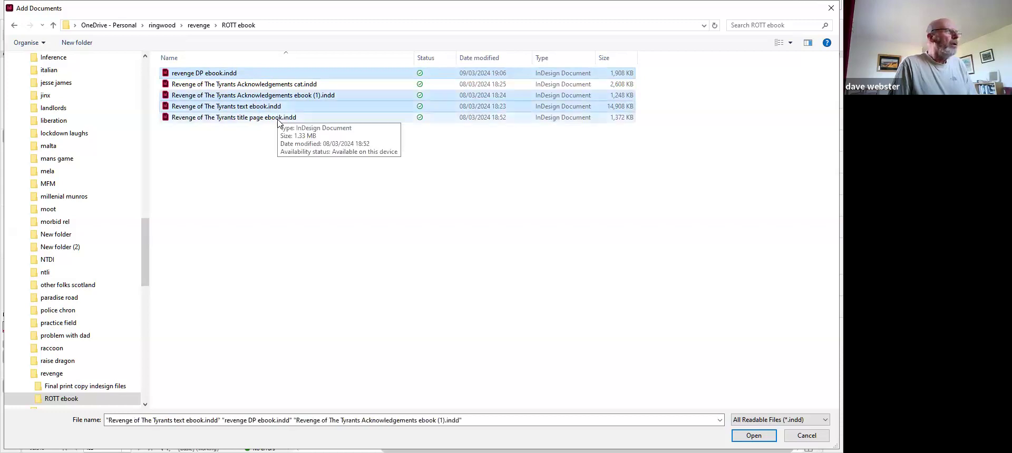
ctrl+click(277, 117)
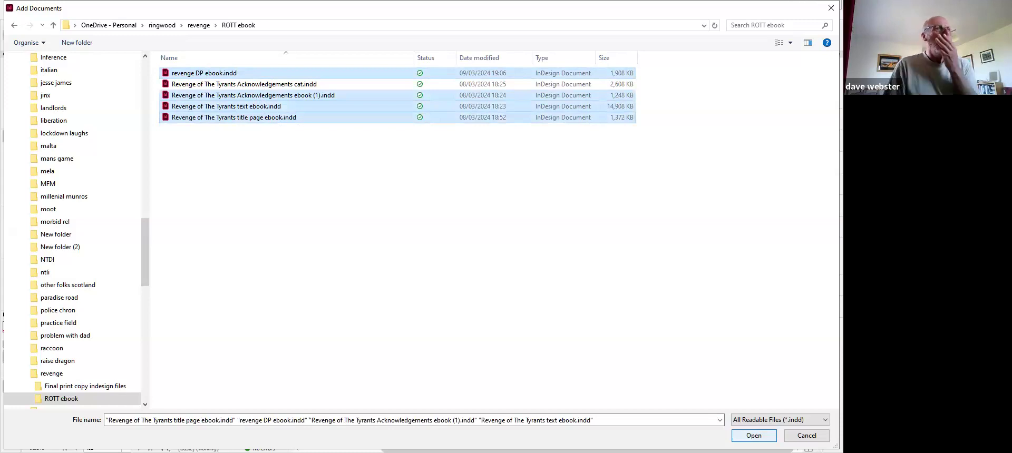
click(754, 436)
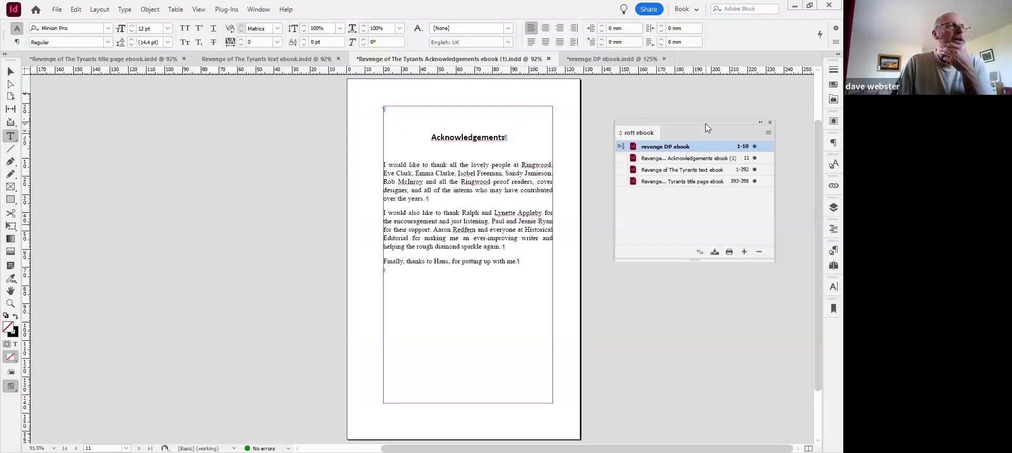
drag(706, 127, 692, 127)
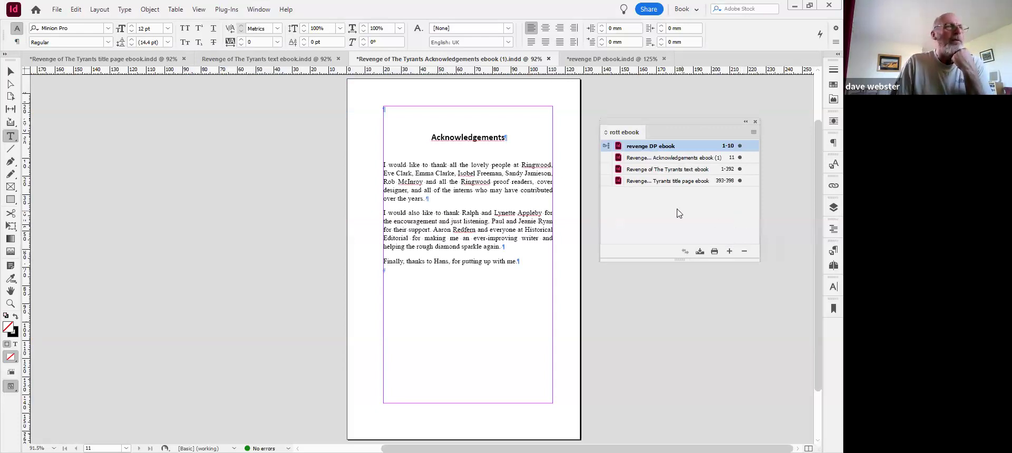
- Reorder the book so the title page ebook comes first and the text ebook second, ahead of the revenge DP and Acknowledgements files
click(687, 182)
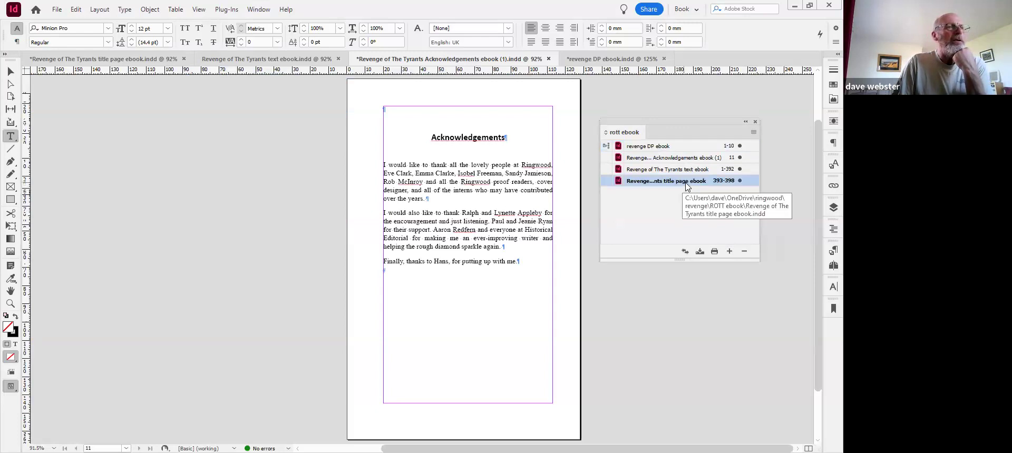
drag(688, 185, 693, 146)
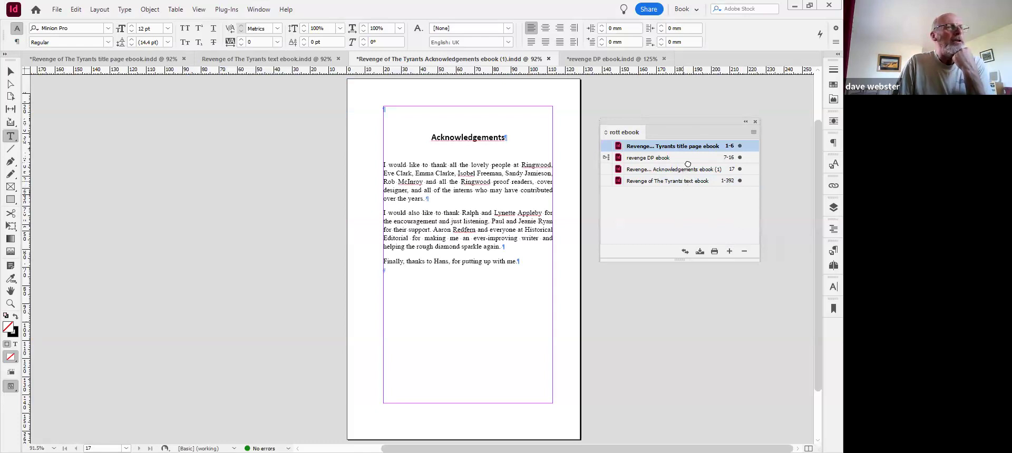
drag(687, 181, 694, 154)
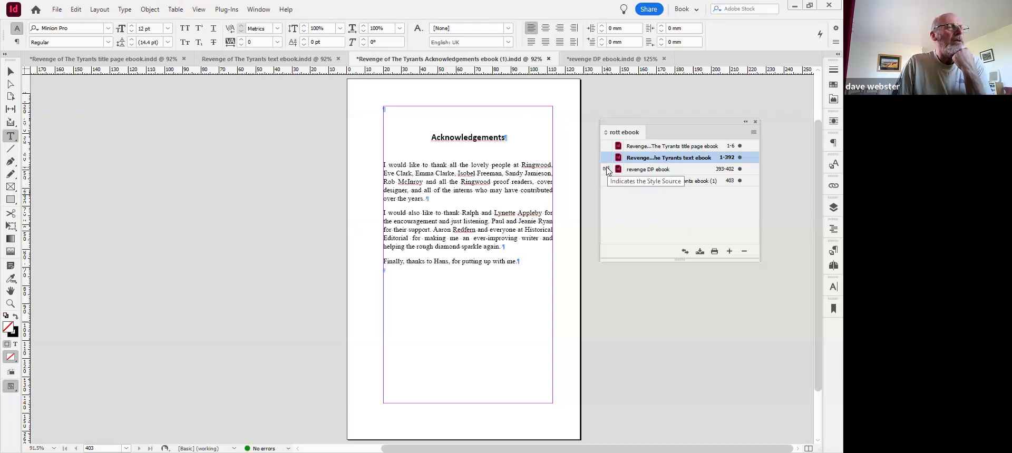
- Make the title page ebook the style source of the book and save the book
click(606, 147)
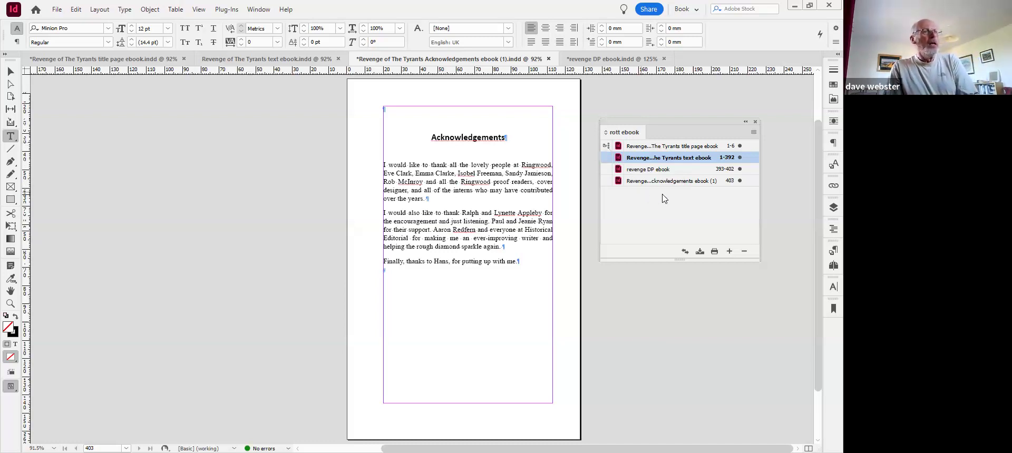
click(752, 133)
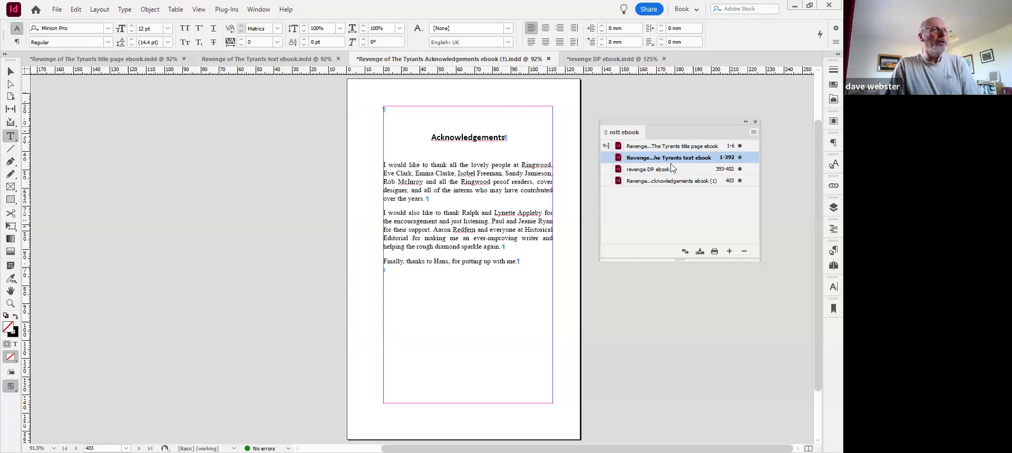
click(650, 176)
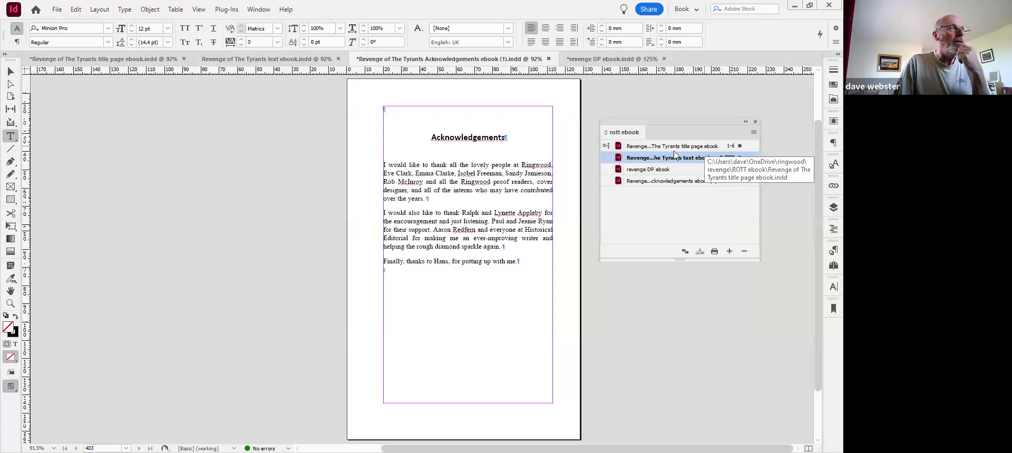
click(754, 134)
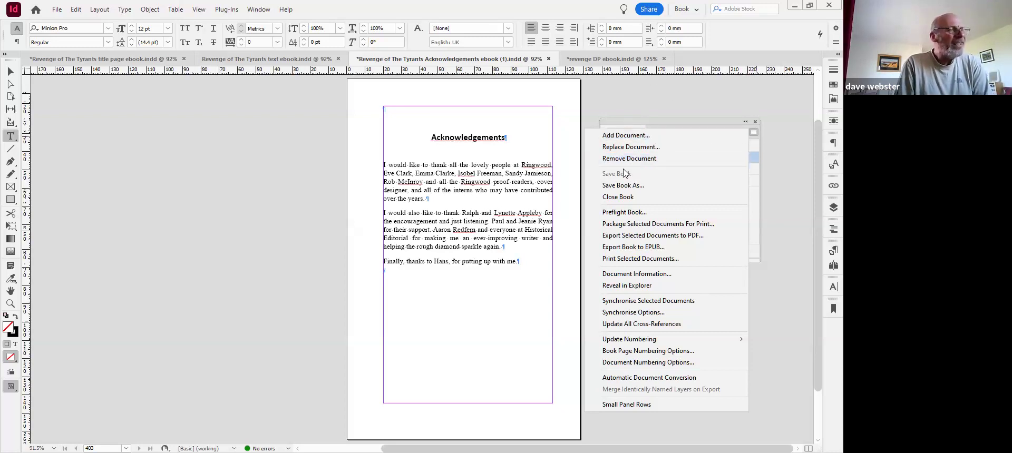
click(791, 259)
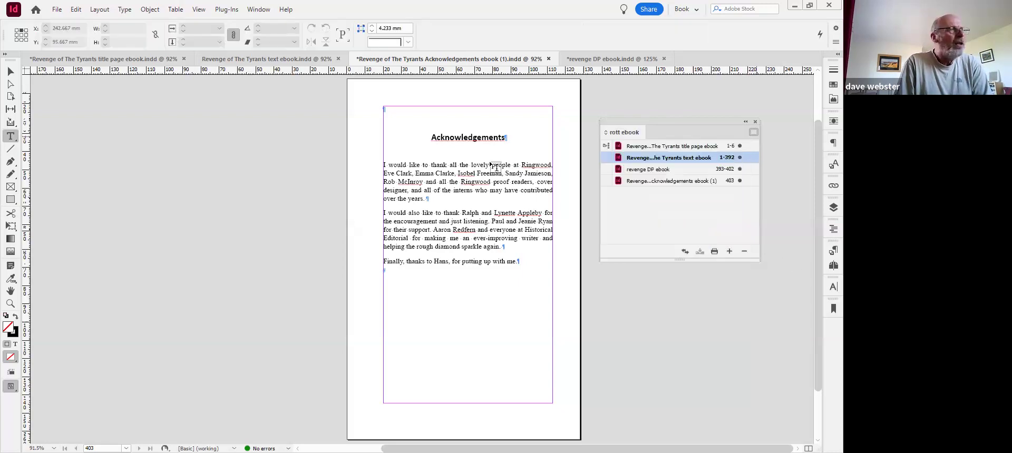
- Check which paragraph styles the heading and body text use in the Acknowledgements ebook document
click(483, 137)
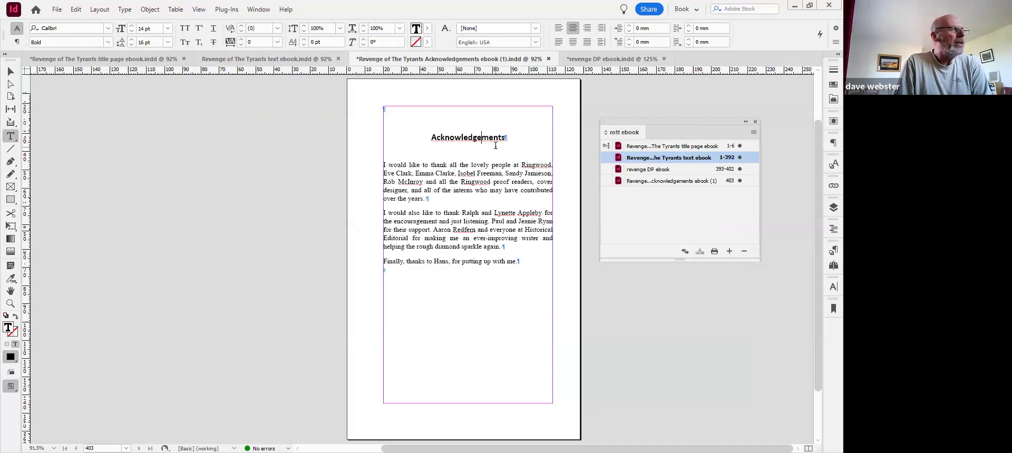
click(18, 43)
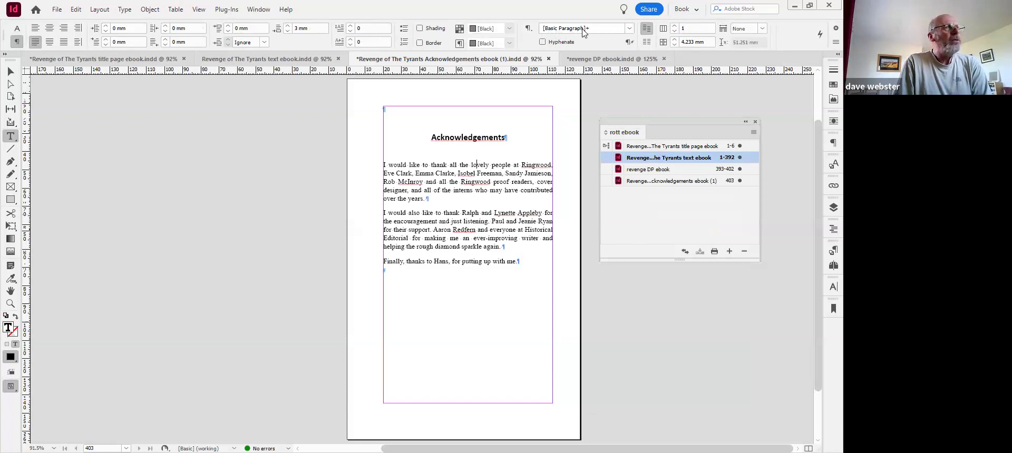
click(481, 138)
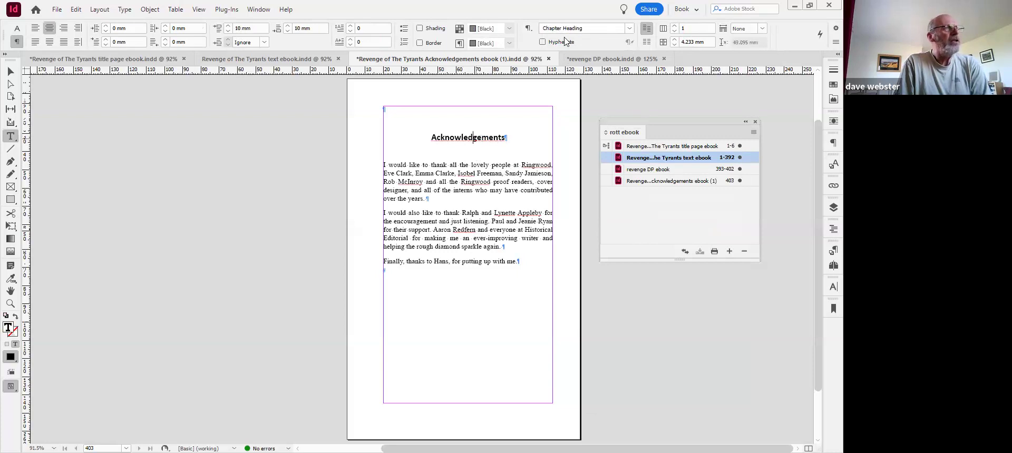
- Switch to the text ebook document, go to its beginning and check the paragraph style of the Prologue heading
click(250, 60)
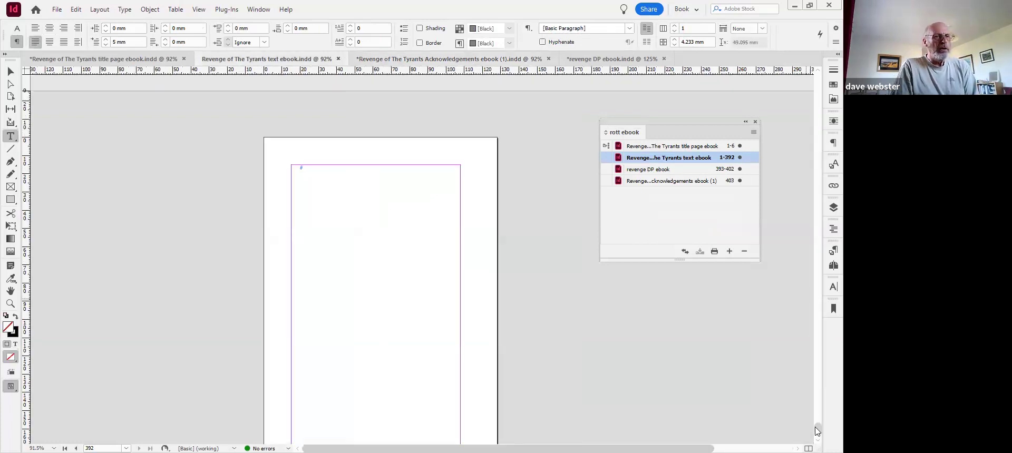
click(816, 79)
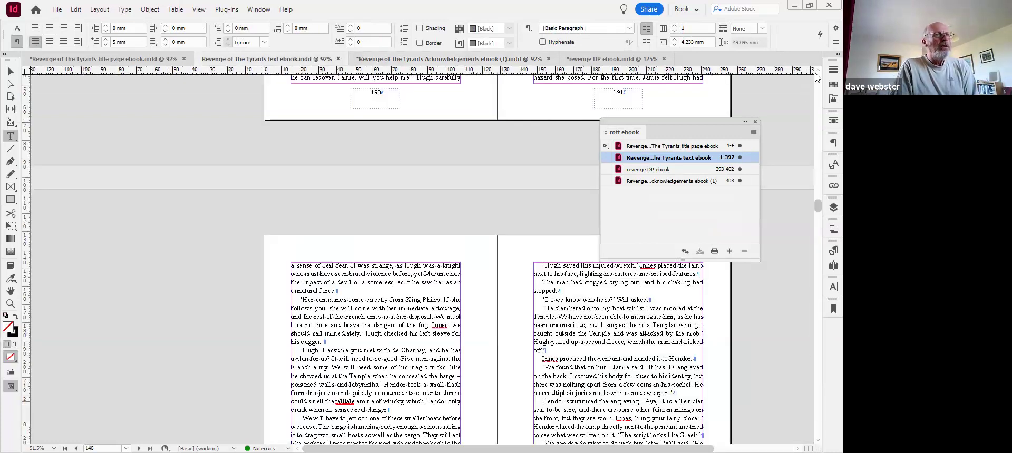
click(815, 78)
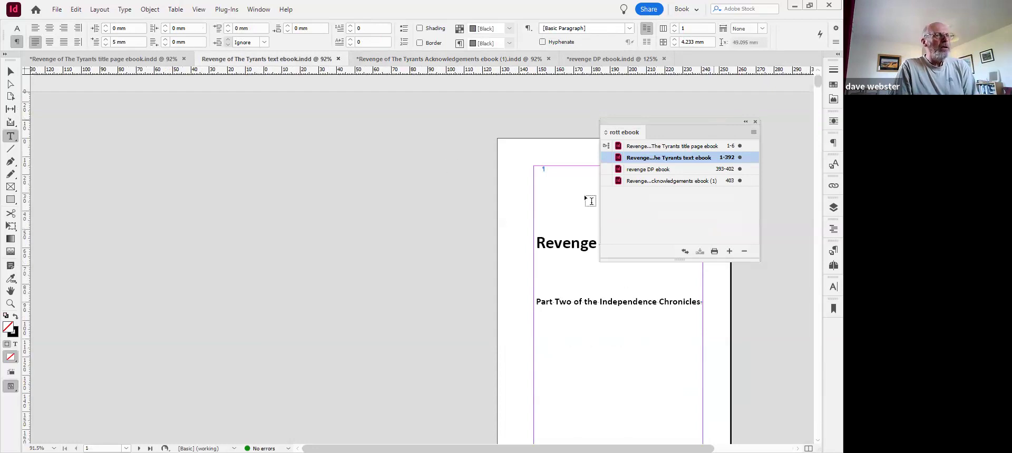
key(Page_Down)
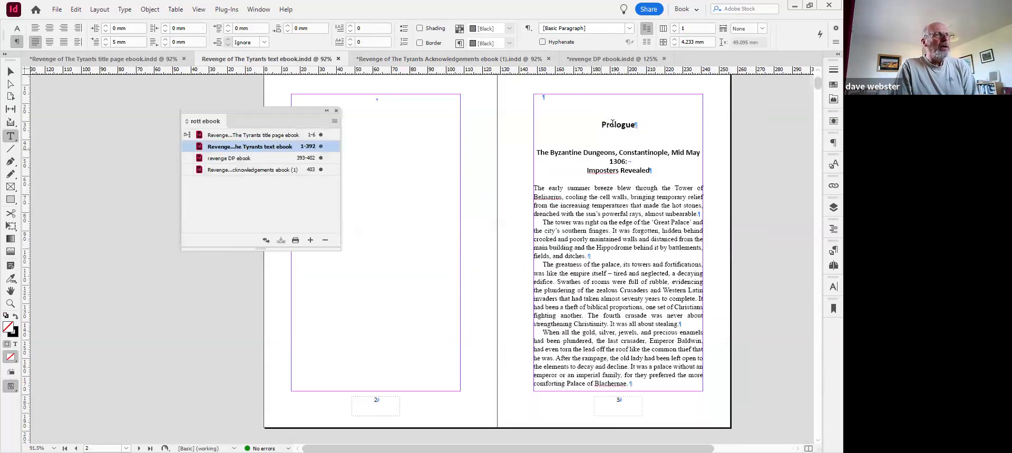
click(612, 124)
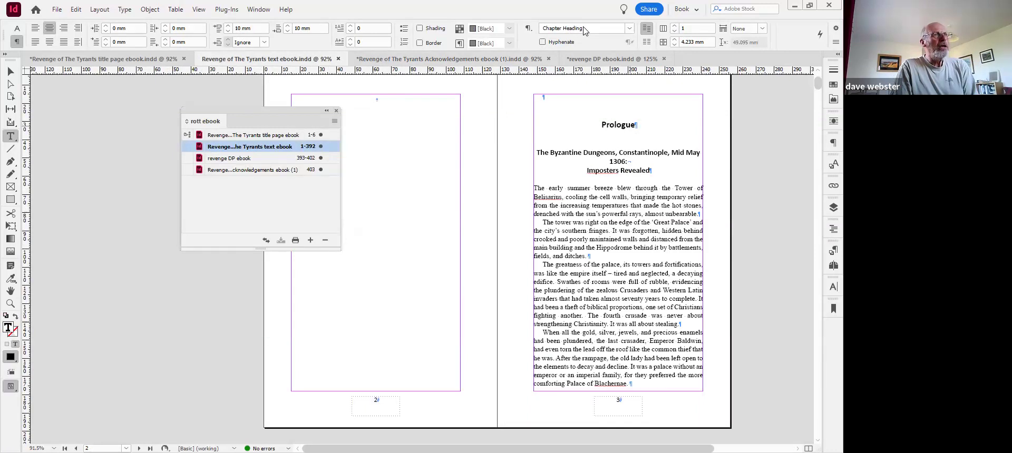
- Go through the Prologue to Chapter One and check the paragraph styles of its heading and subheading
scroll(680, 261, down, 10)
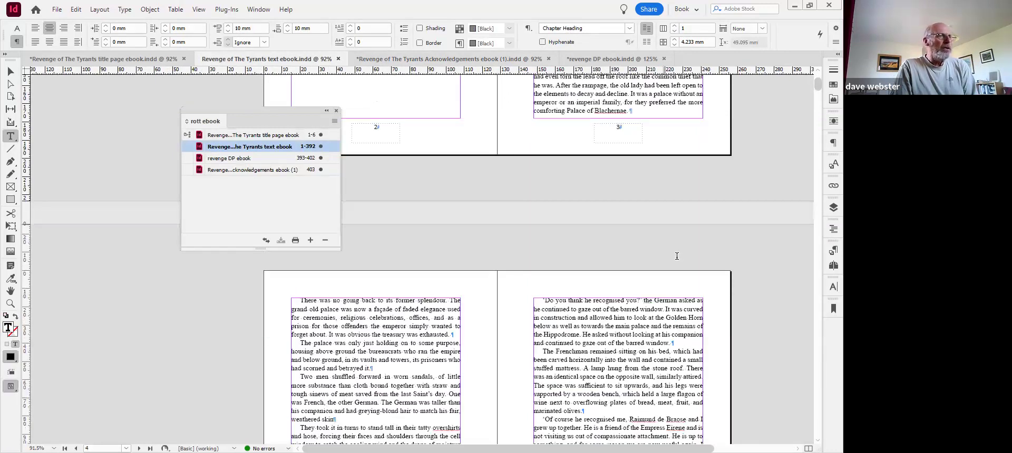
scroll(681, 261, down, 5)
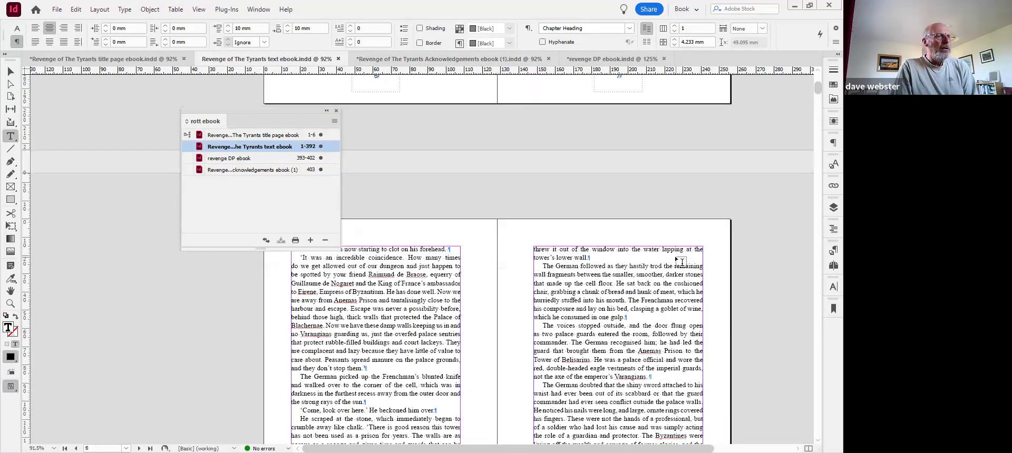
scroll(681, 261, down, 10)
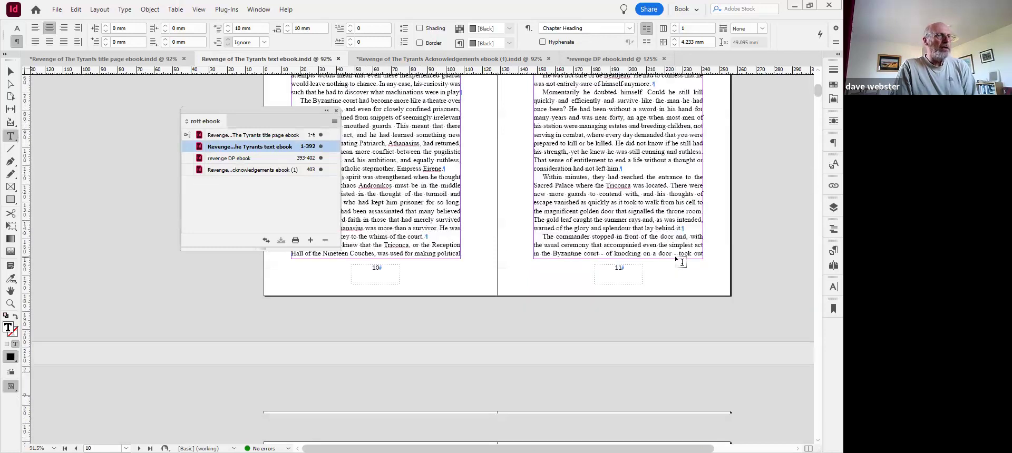
scroll(681, 262, down, 10)
scroll(681, 262, down, 10)
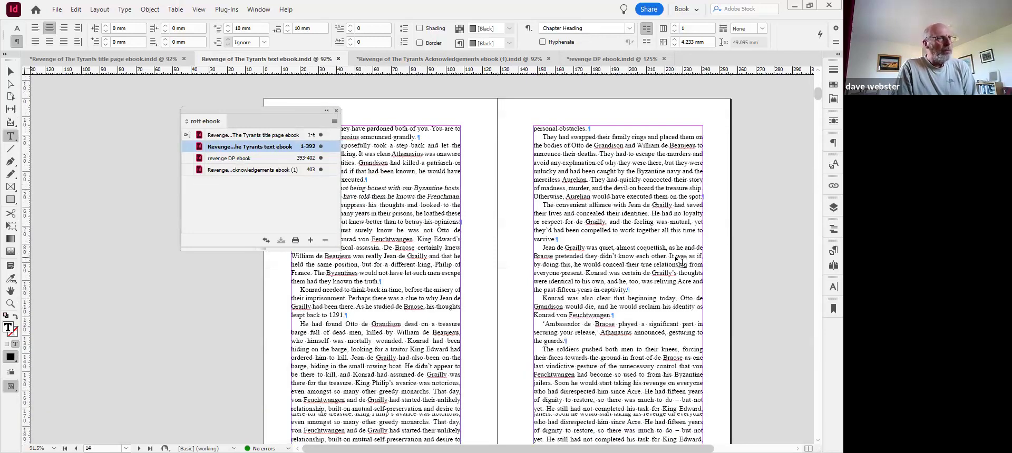
scroll(680, 261, down, 10)
scroll(679, 261, down, 10)
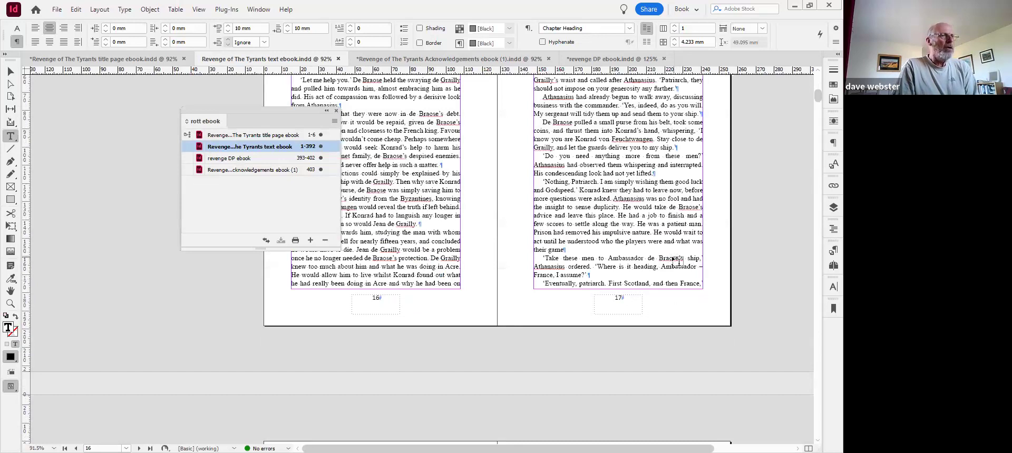
scroll(666, 260, down, 10)
scroll(641, 252, down, 10)
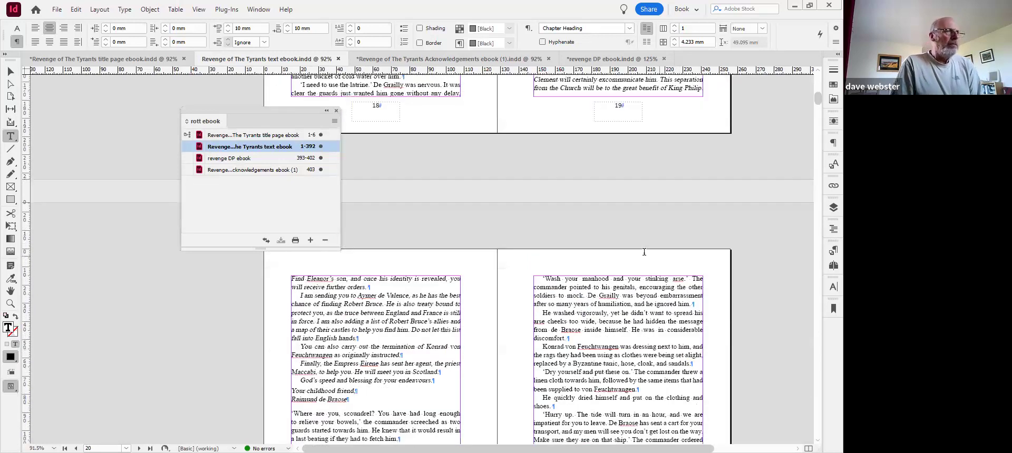
scroll(644, 252, down, 4)
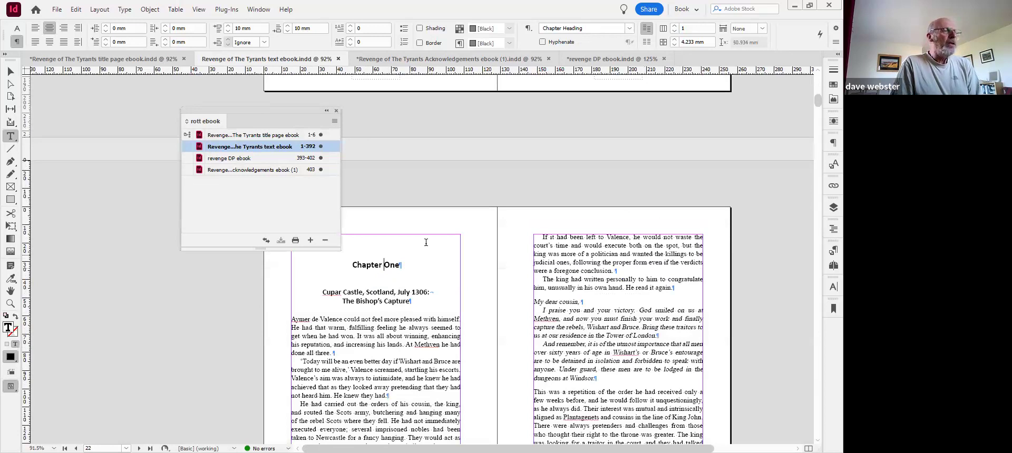
scroll(425, 242, down, 1)
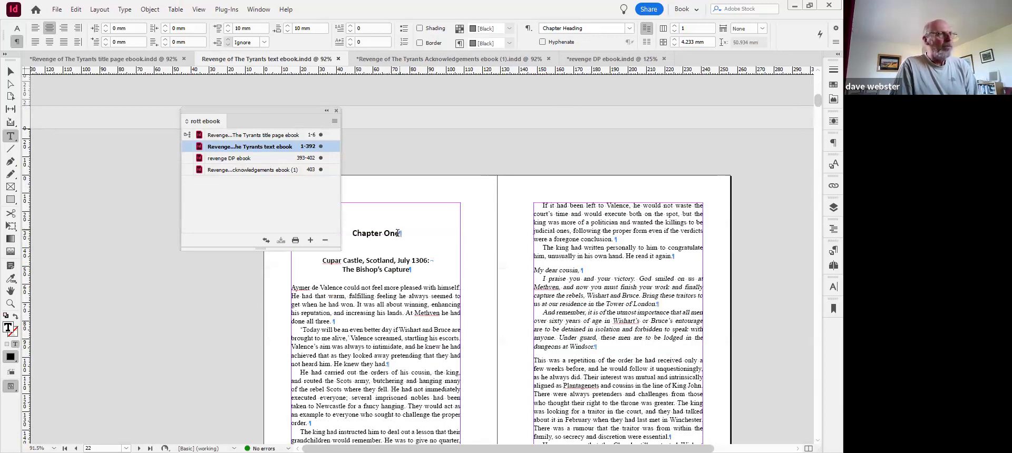
click(399, 262)
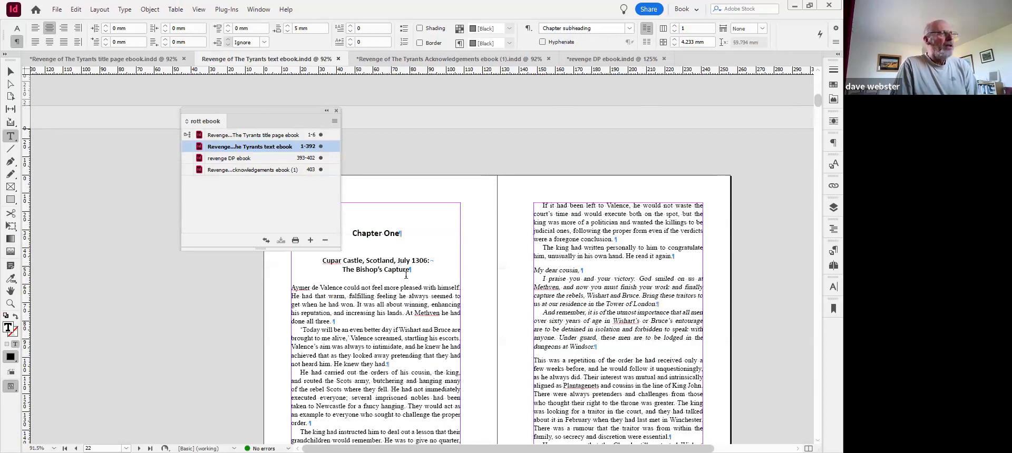
click(390, 234)
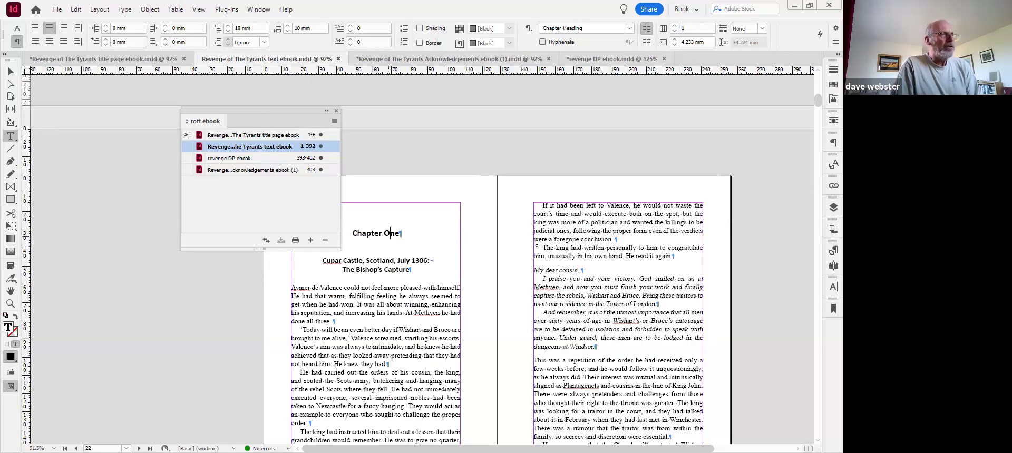
- Continue to Chapter Two and check the character formatting and paragraph style of its heading
scroll(542, 243, down, 3)
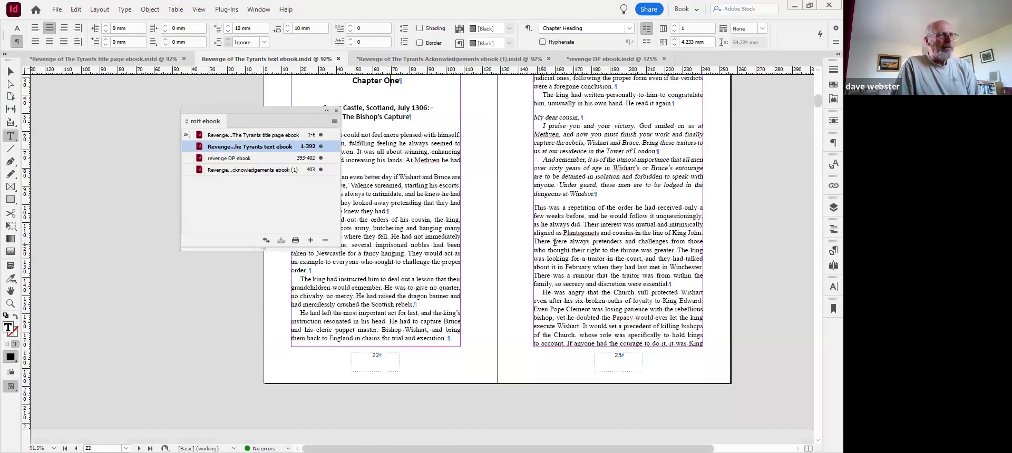
scroll(559, 242, down, 5)
scroll(559, 243, down, 5)
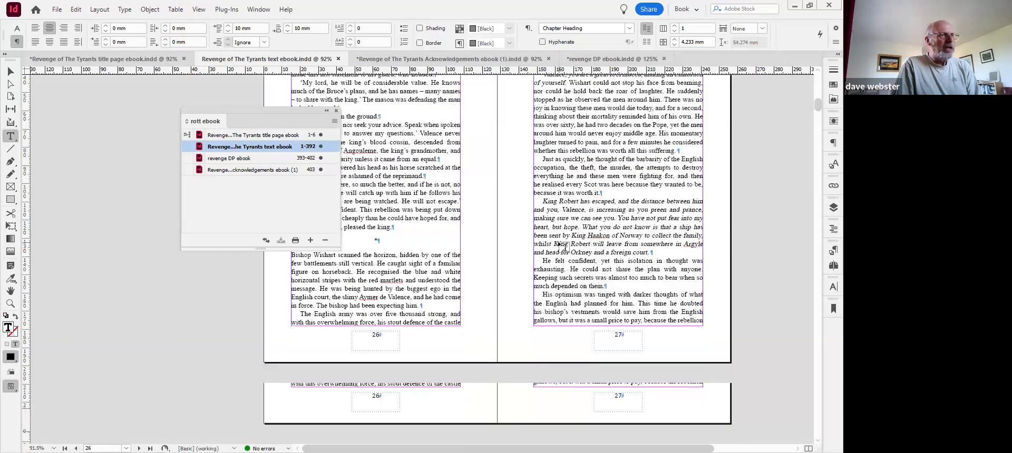
scroll(563, 246, down, 5)
scroll(562, 246, down, 5)
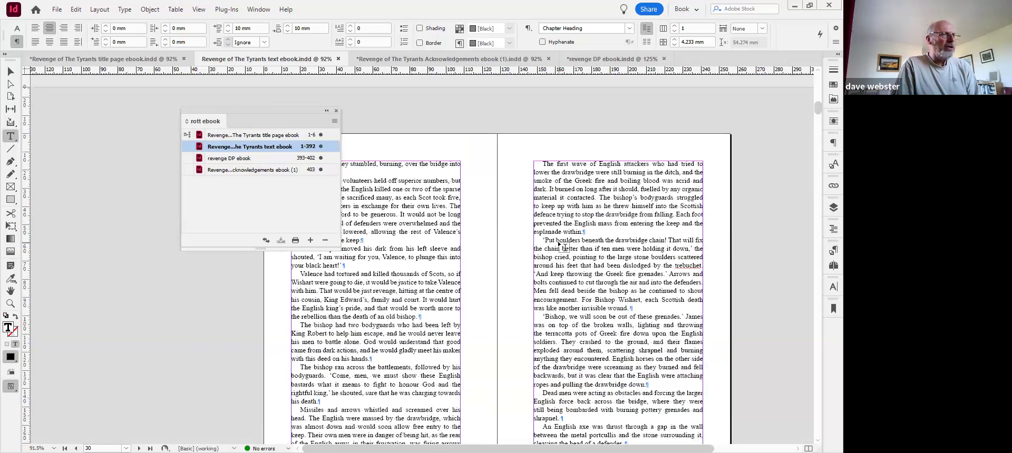
scroll(563, 246, down, 5)
scroll(563, 246, down, 10)
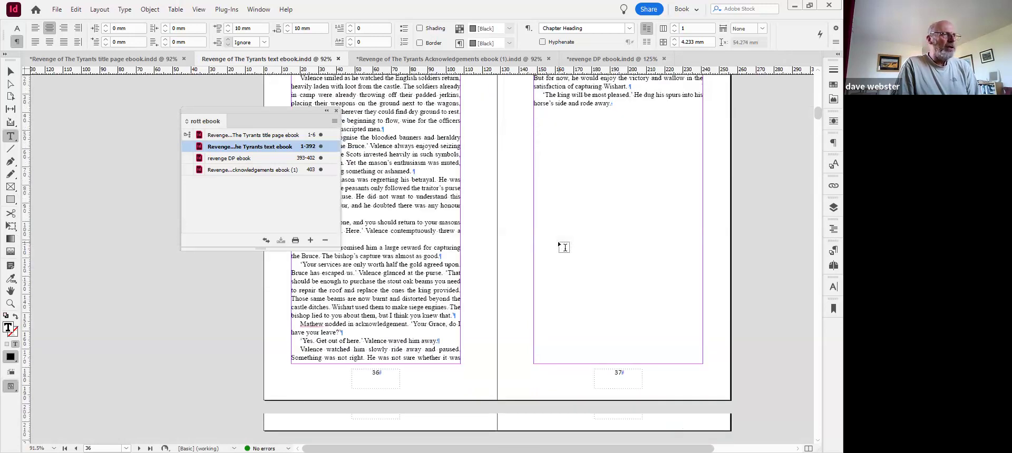
scroll(563, 247, down, 2)
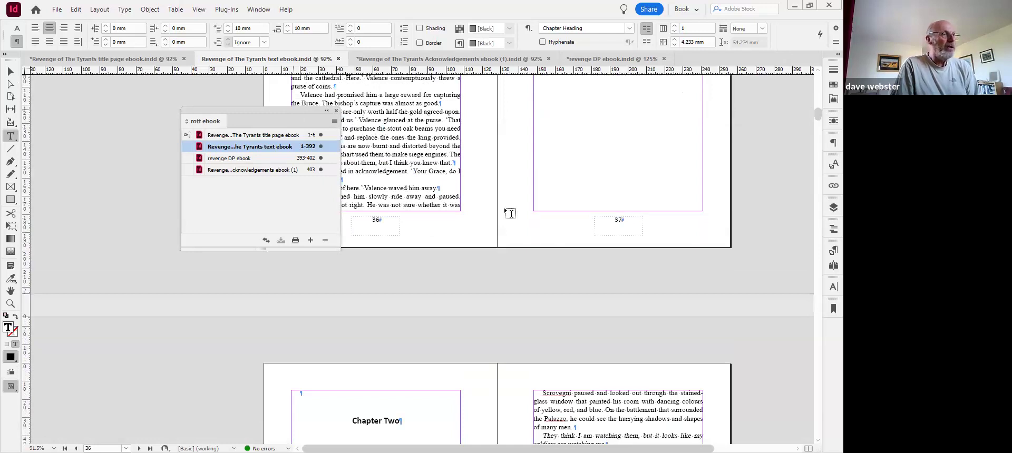
scroll(510, 213, down, 2)
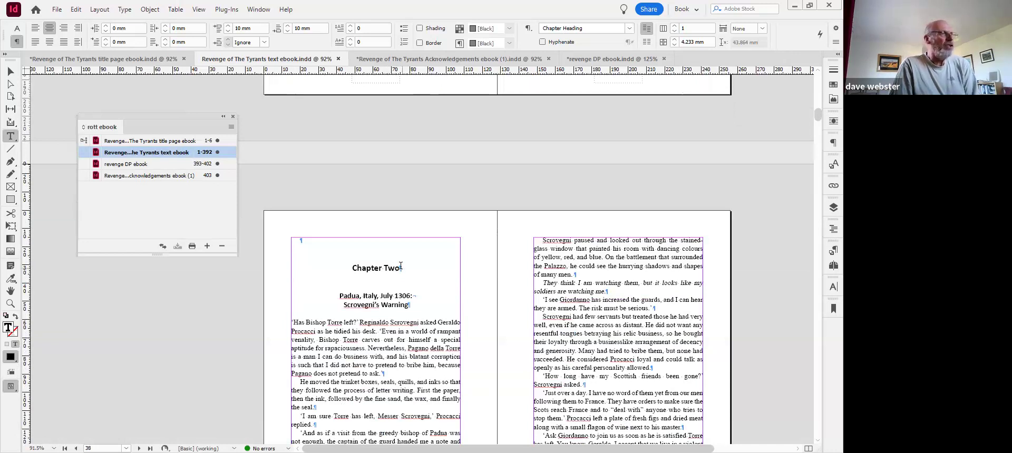
click(15, 29)
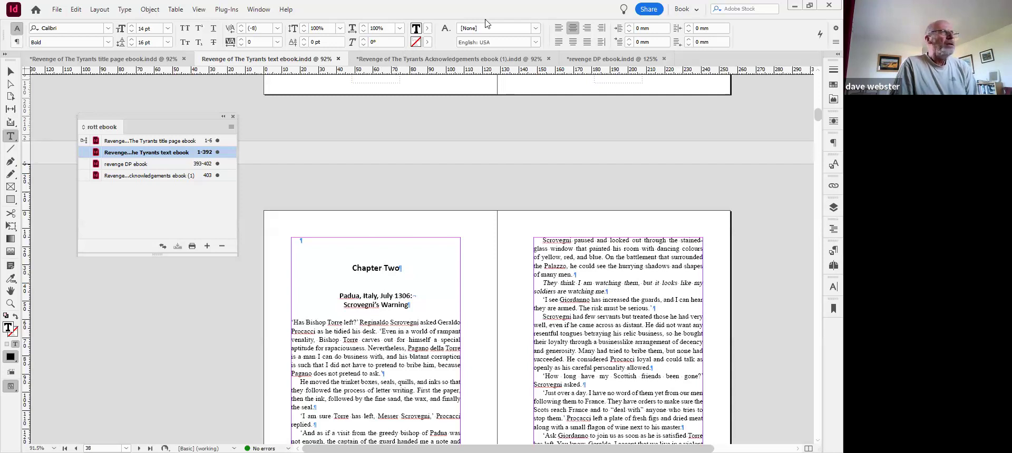
click(17, 42)
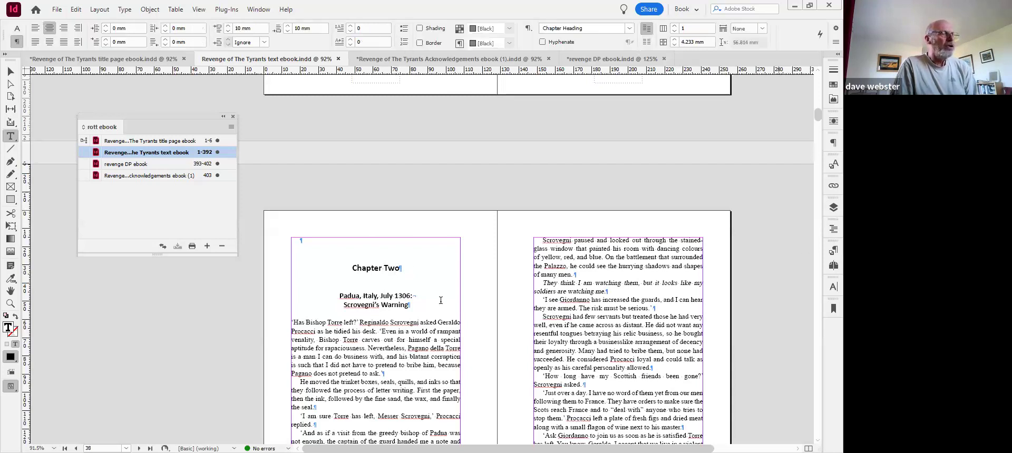
scroll(424, 301, down, 2)
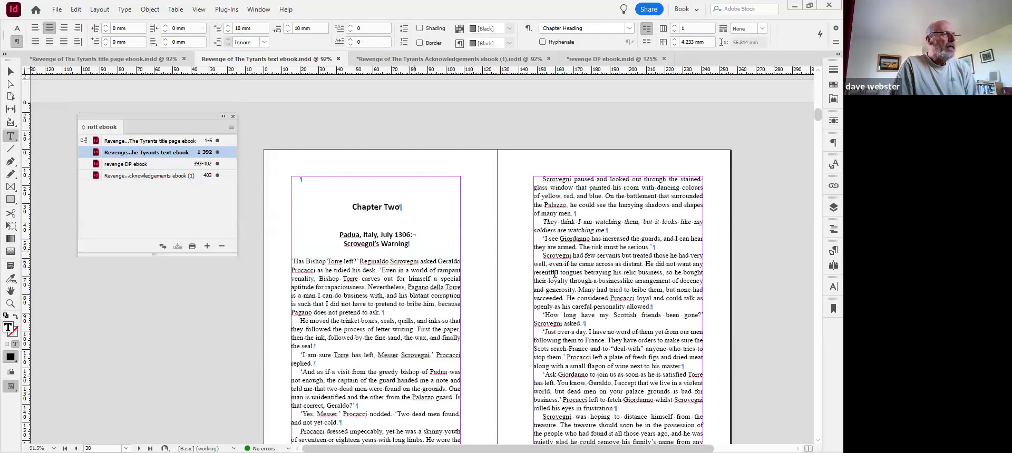
- Return from Chapter Two to the beginning of the text document and examine the title page and the Prologue's opening layout
scroll(566, 263, down, 7)
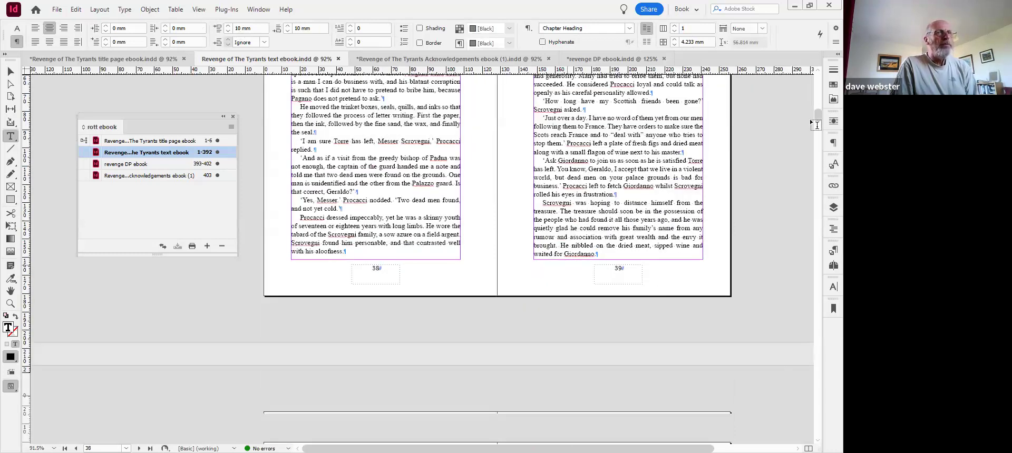
scroll(815, 125, down, 2)
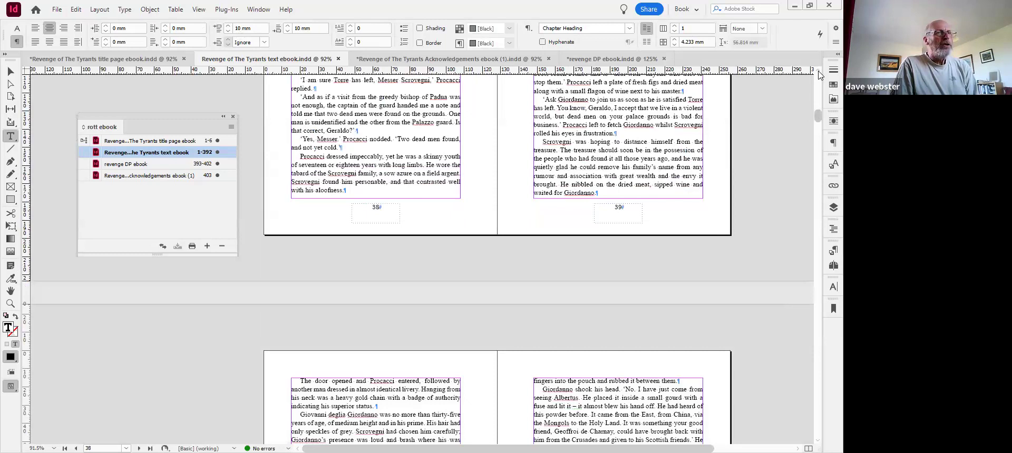
key(ctrl+shift+Page_Up)
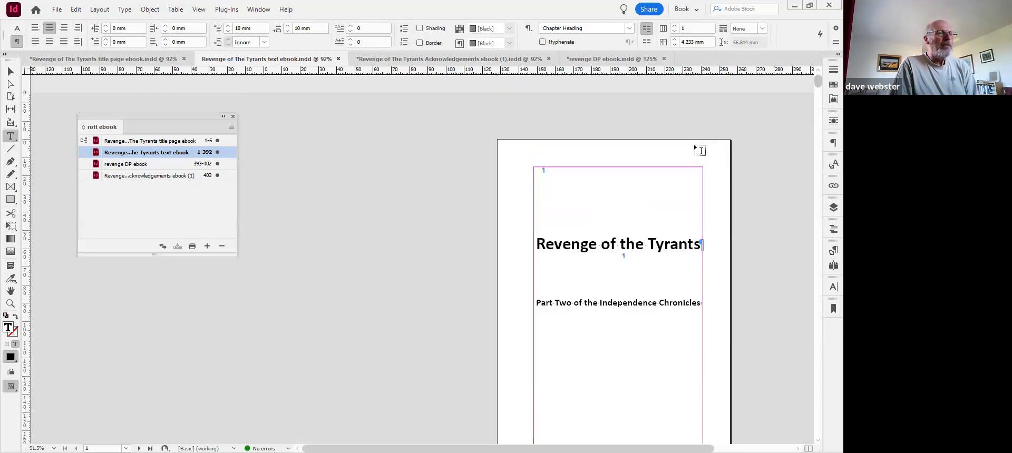
scroll(667, 179, down, 1)
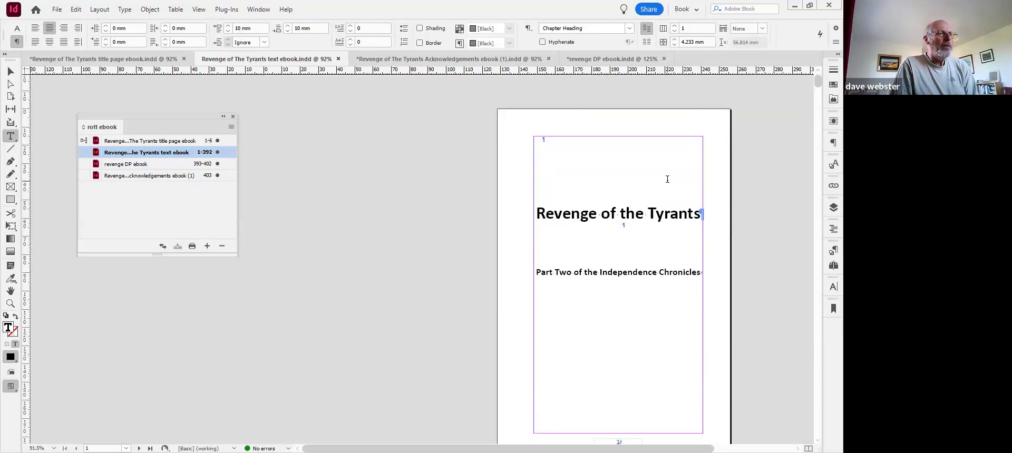
scroll(667, 179, down, 3)
scroll(667, 179, down, 4)
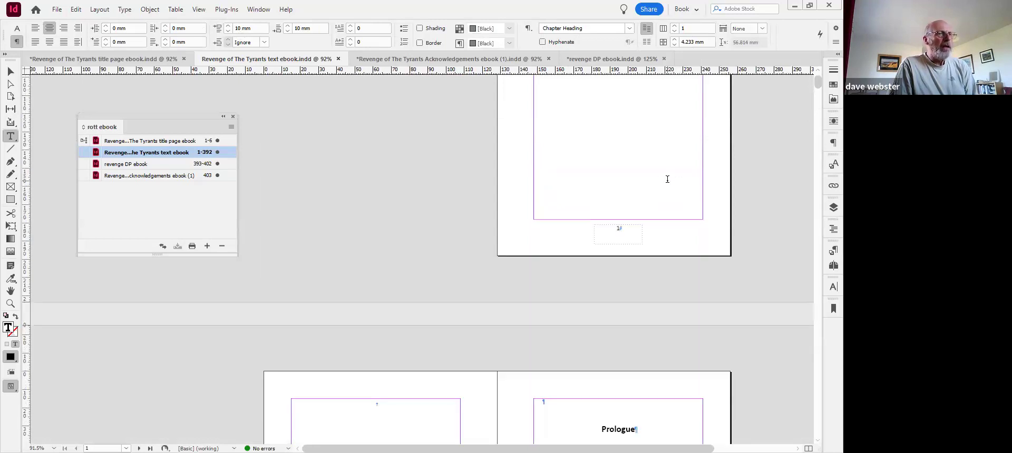
scroll(667, 179, down, 5)
scroll(667, 180, down, 2)
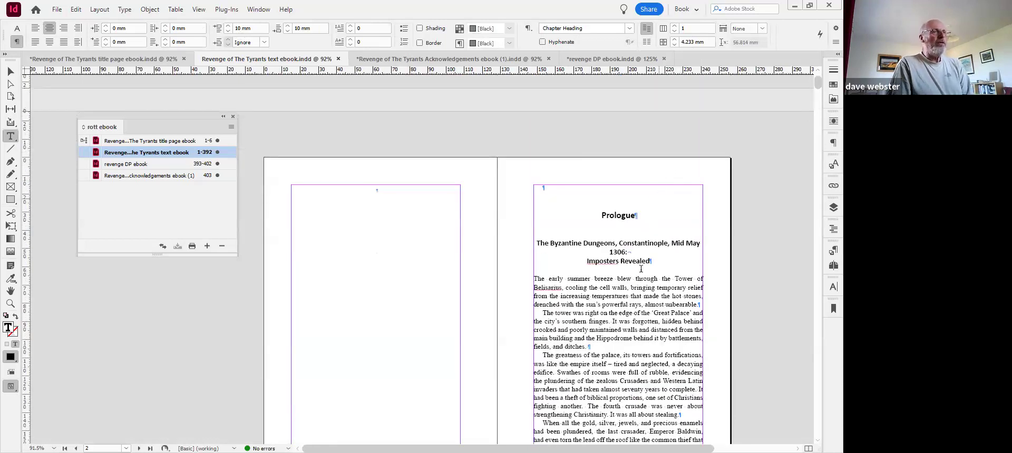
scroll(638, 261, down, 2)
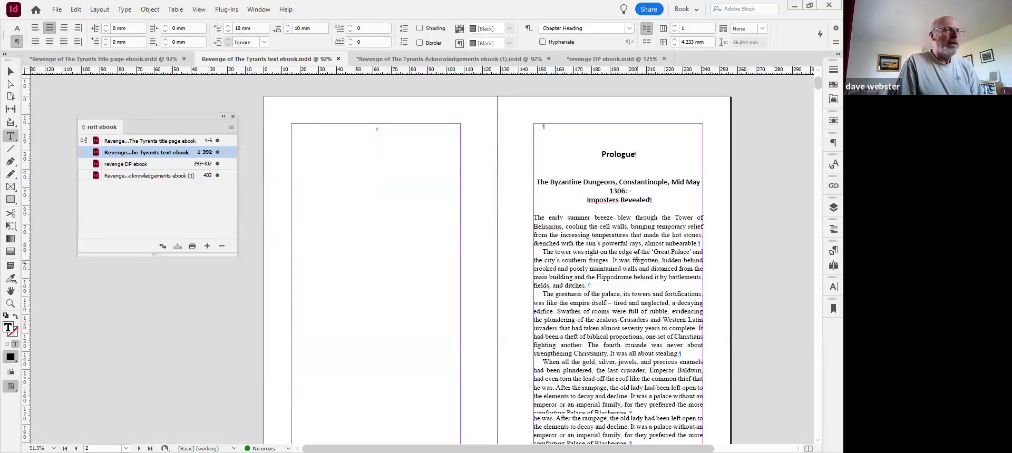
scroll(637, 256, down, 2)
scroll(637, 257, down, 5)
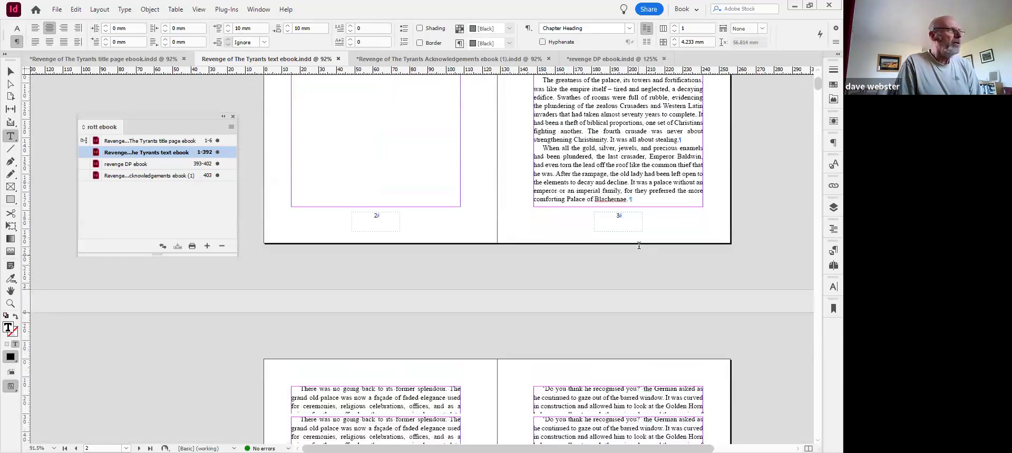
scroll(635, 248, up, 7)
scroll(632, 243, up, 2)
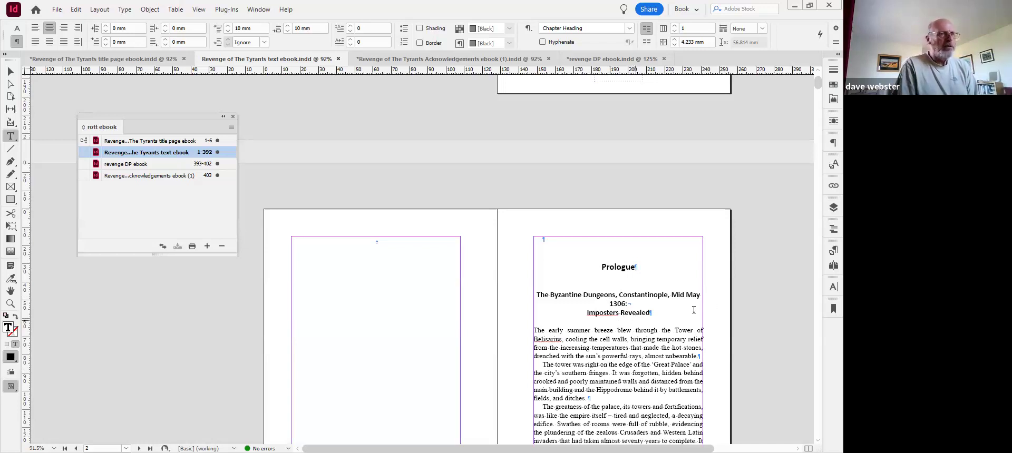
- Insert three empty paragraphs after the Prologue subheading as a spacing example and remove them again
click(672, 316)
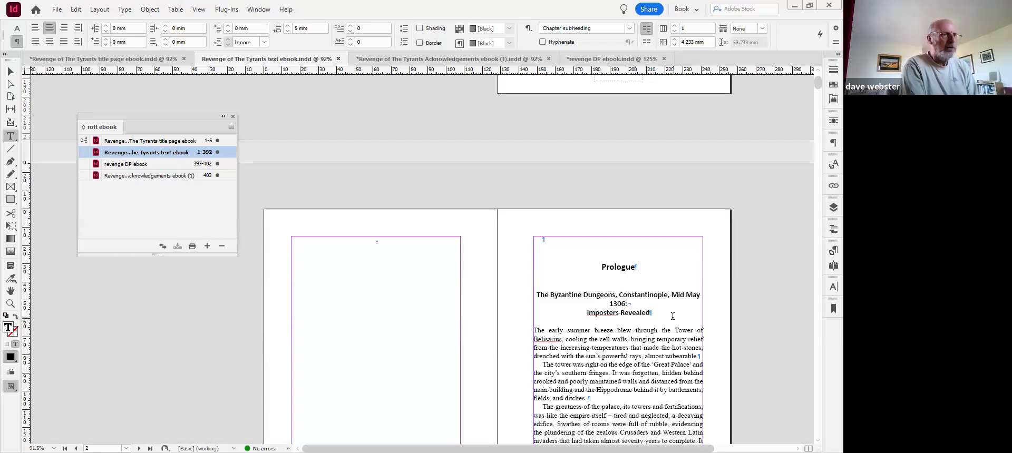
key(Return)
key(Return)
key(Return)
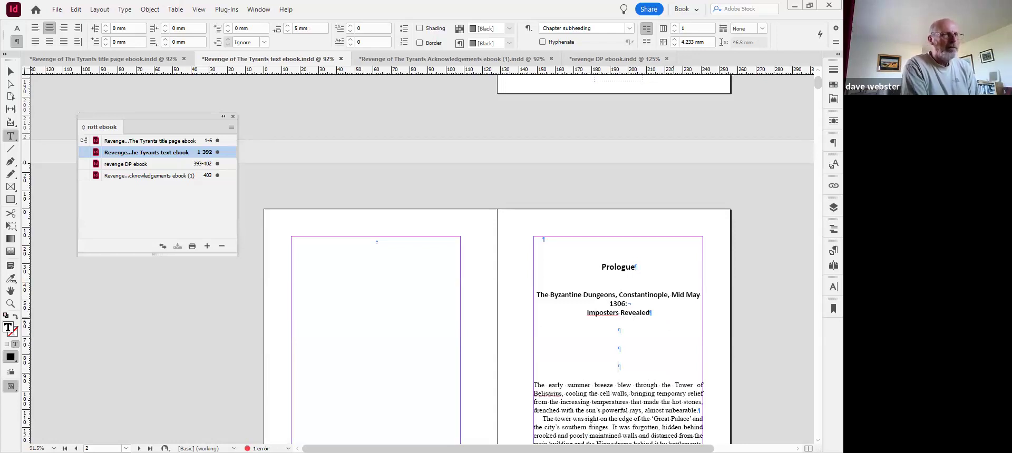
key(BackSpace)
key(BackSpace)
key(BackSpace)
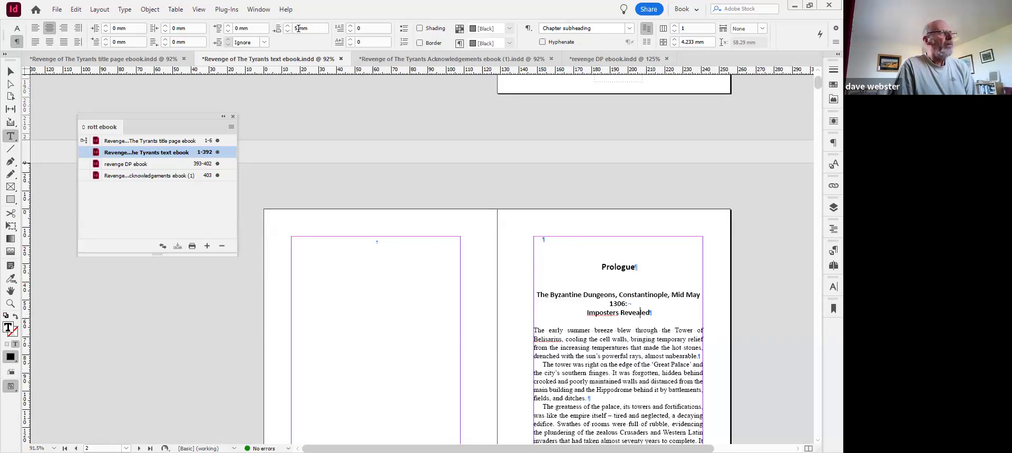
- Check the paragraph style and the space before and after settings of the Prologue heading
click(621, 267)
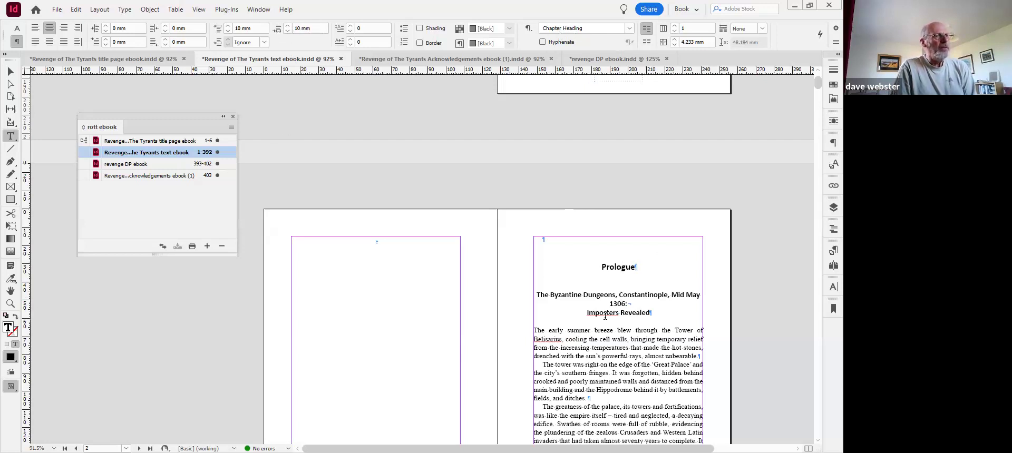
scroll(649, 344, down, 3)
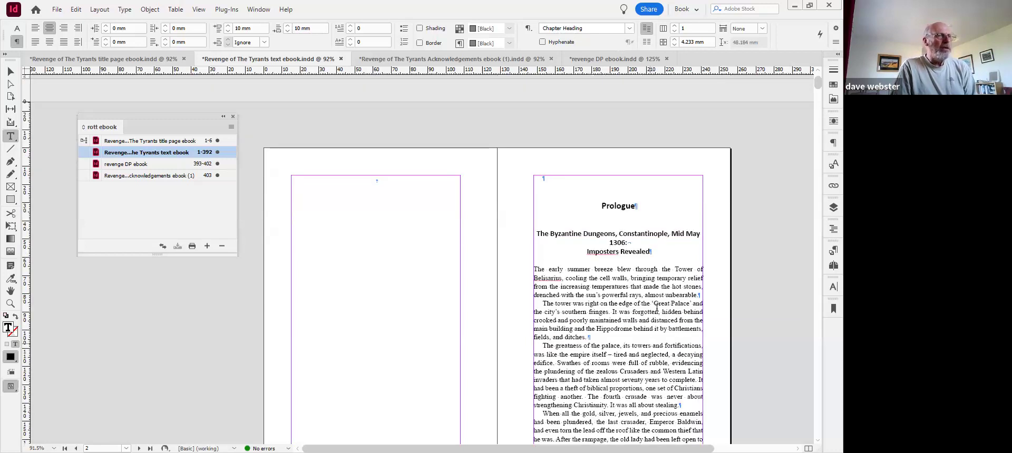
scroll(656, 308, up, 3)
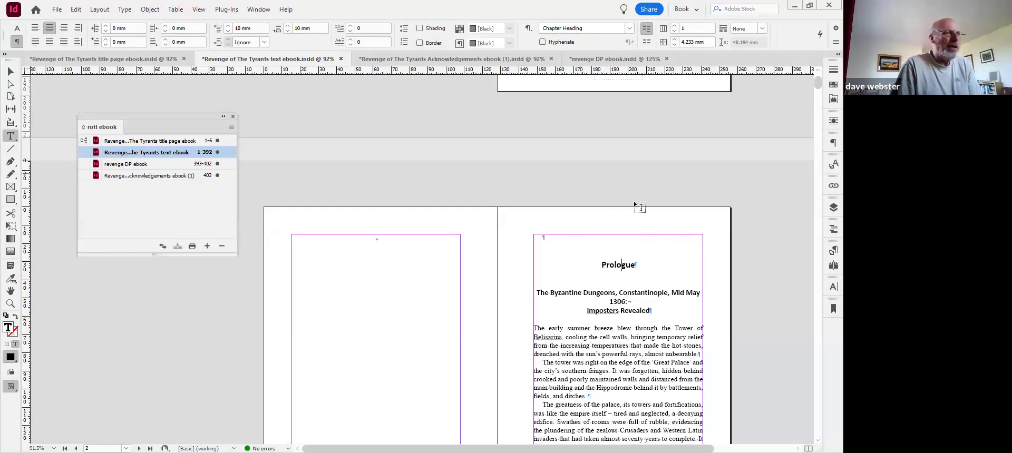
- Insert three empty paragraphs after the paragraph ending in "marinated olives" on page 5 and remove them again
scroll(607, 289, down, 2)
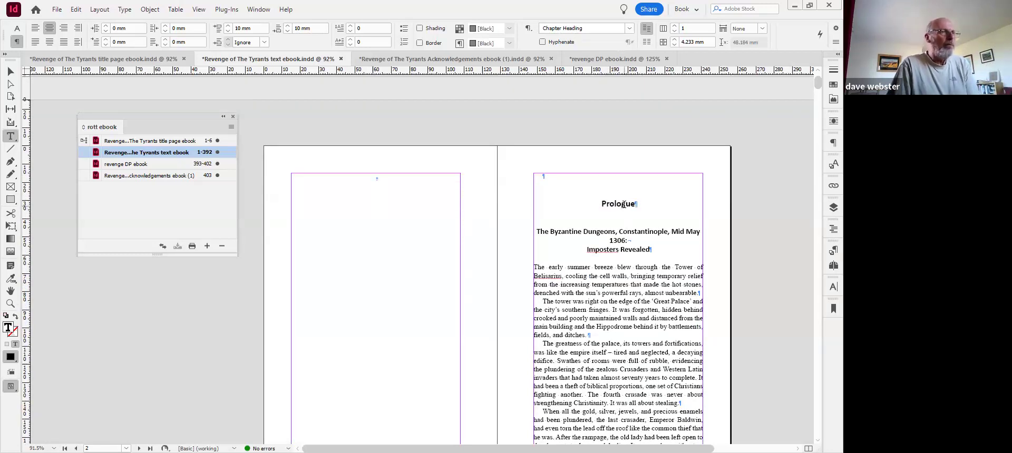
scroll(623, 205, down, 10)
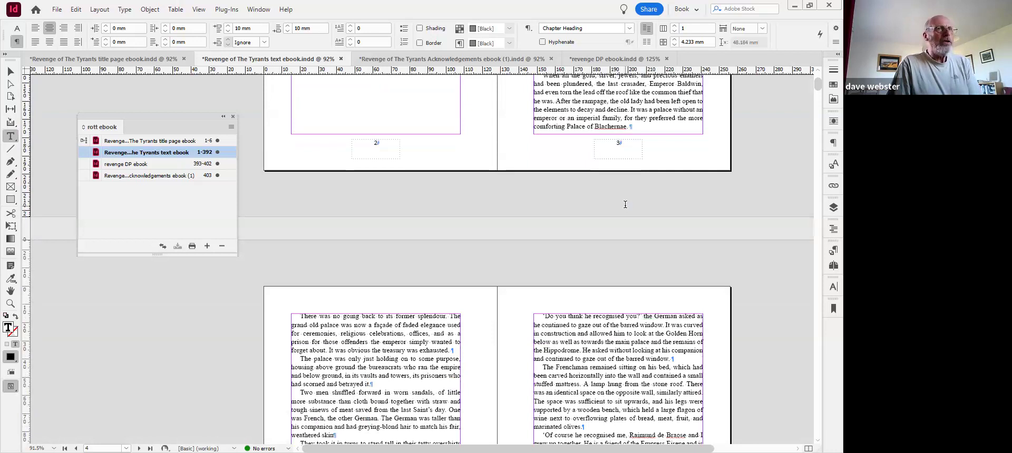
scroll(625, 204, down, 2)
scroll(632, 207, down, 4)
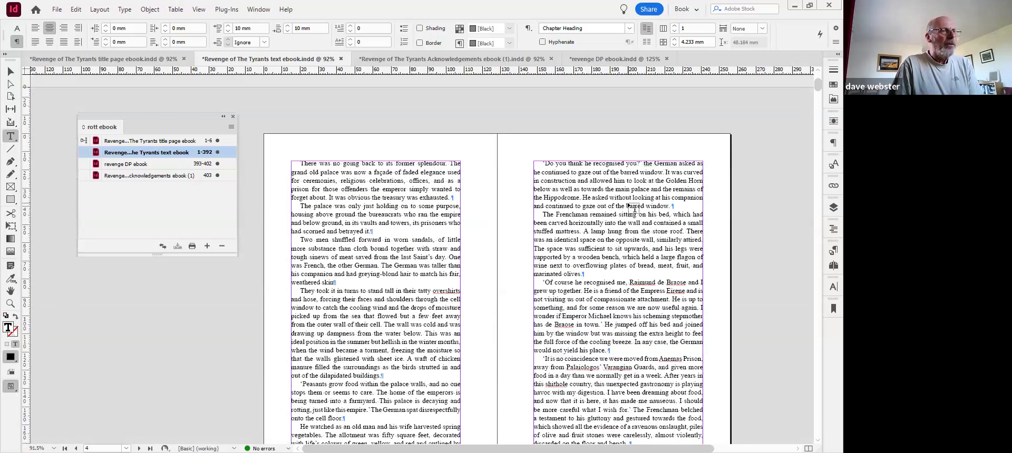
click(599, 241)
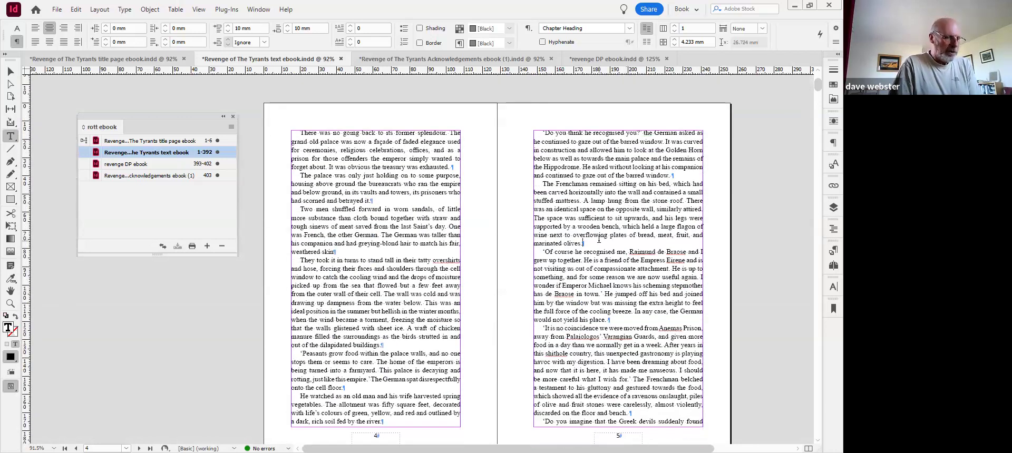
key(Return)
key(Return)
key(Return)
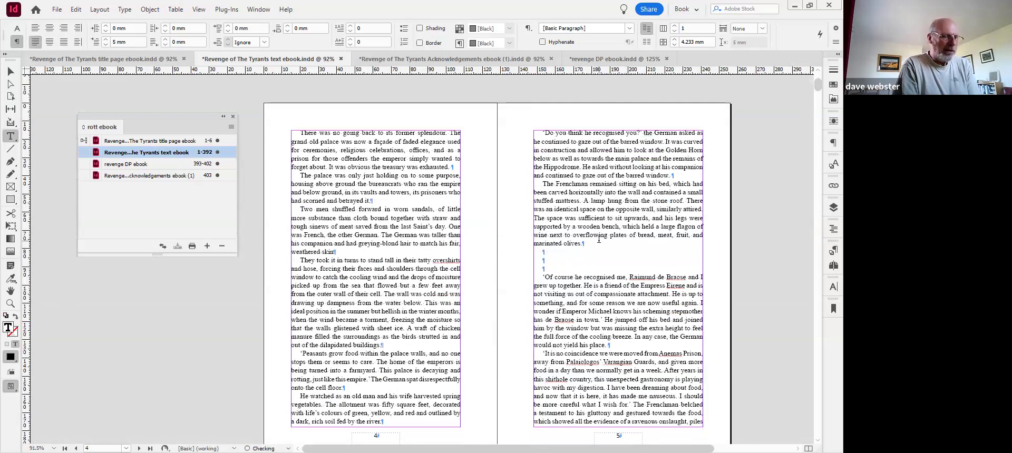
key(BackSpace)
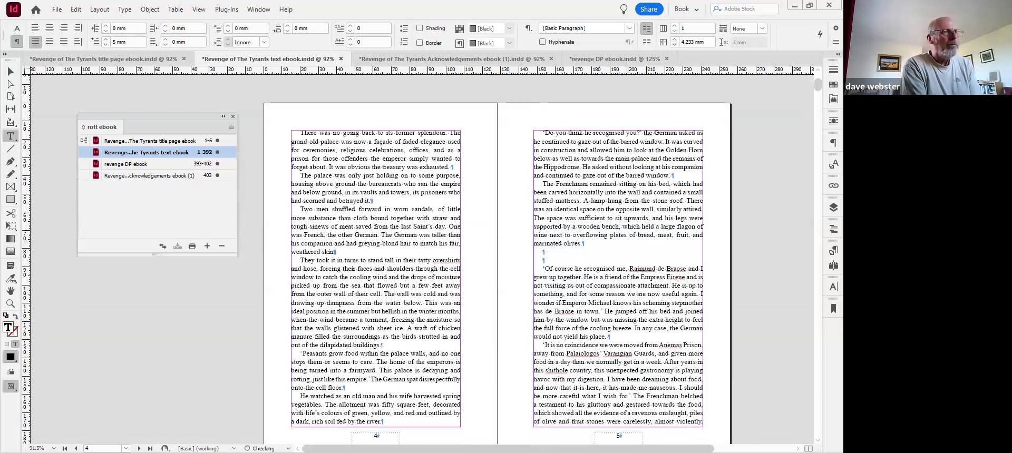
key(BackSpace)
key(BackSpace)
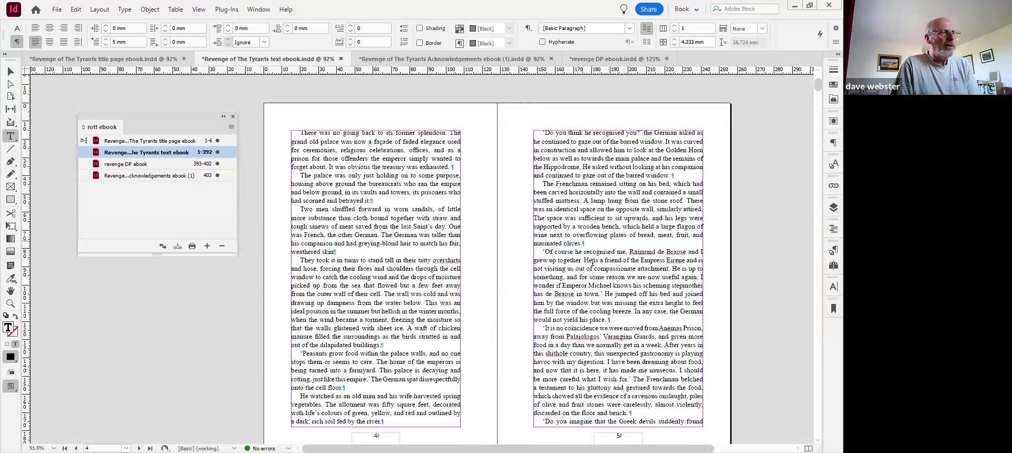
- Go to pages 18 and 19 and check the paragraph spacing above the "My dearest Jean" letter and around the star scene break
scroll(592, 262, down, 12)
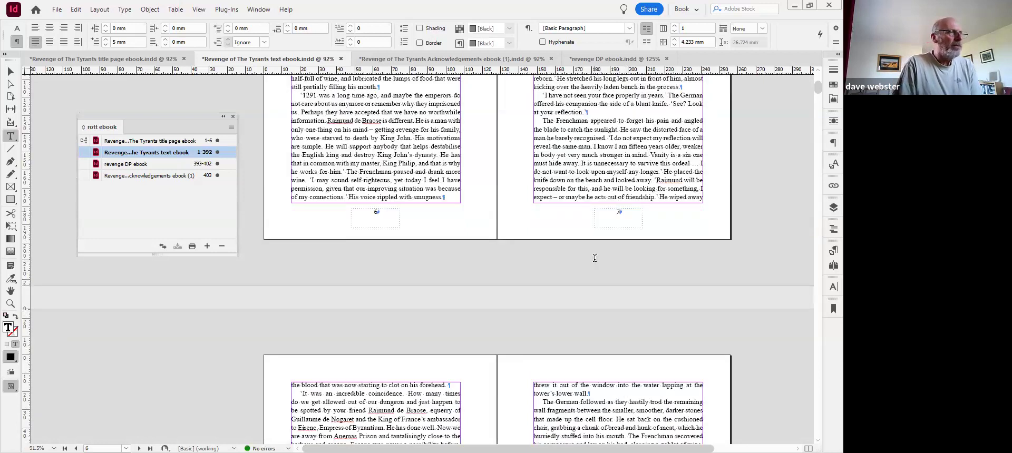
scroll(594, 257, down, 5)
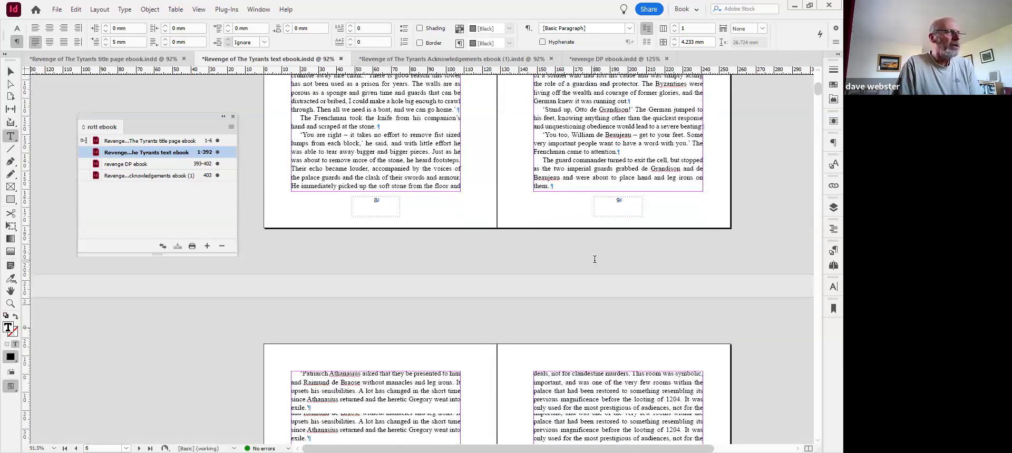
scroll(594, 259, down, 5)
scroll(601, 285, down, 5)
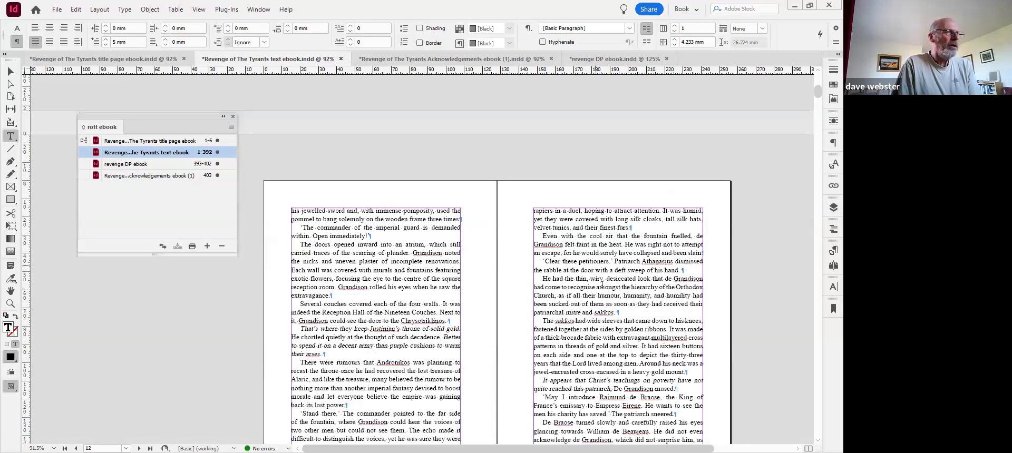
scroll(602, 284, down, 5)
scroll(602, 284, down, 4)
scroll(602, 285, down, 4)
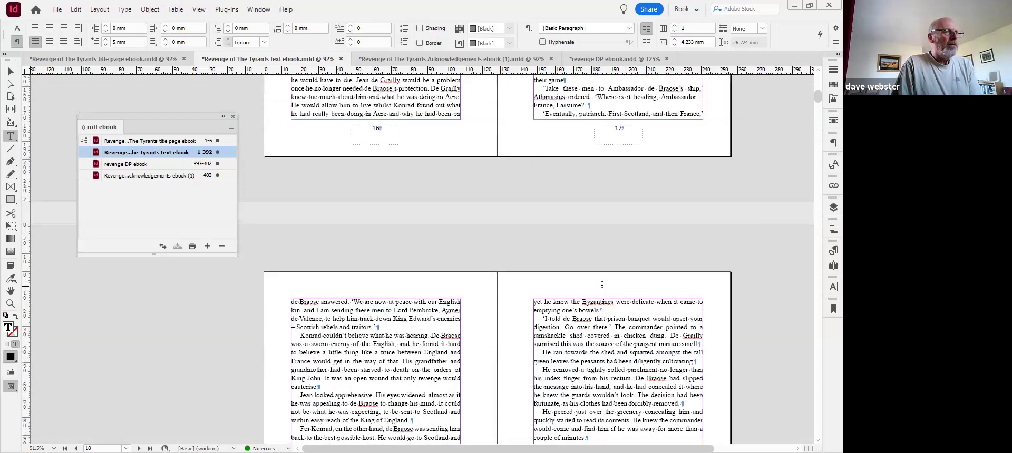
scroll(586, 286, down, 3)
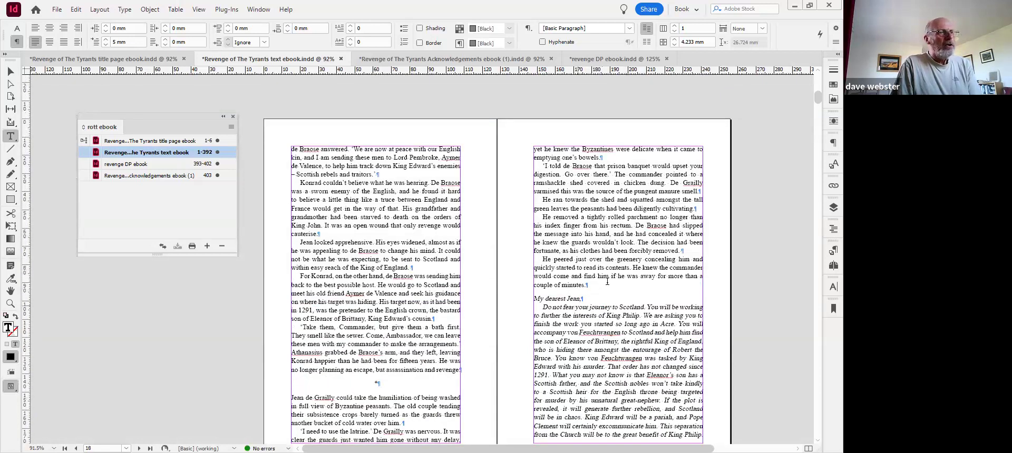
scroll(604, 285, down, 1)
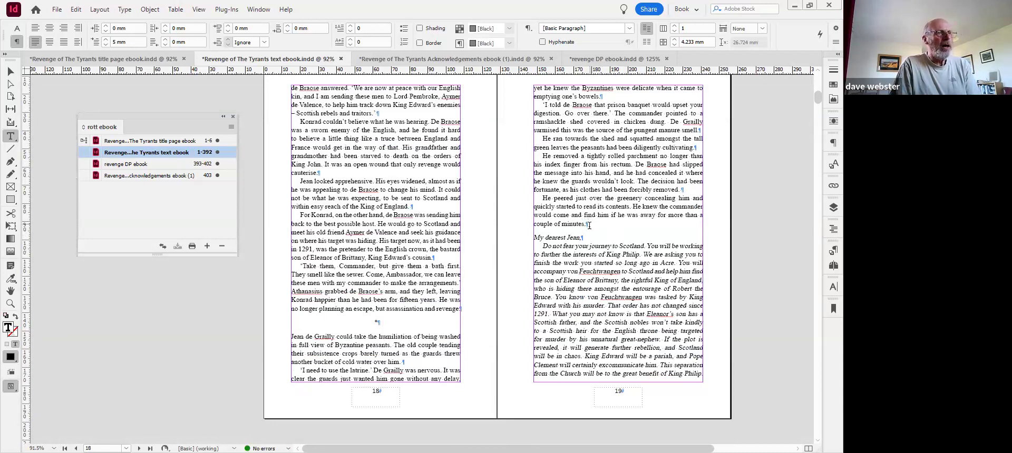
click(601, 215)
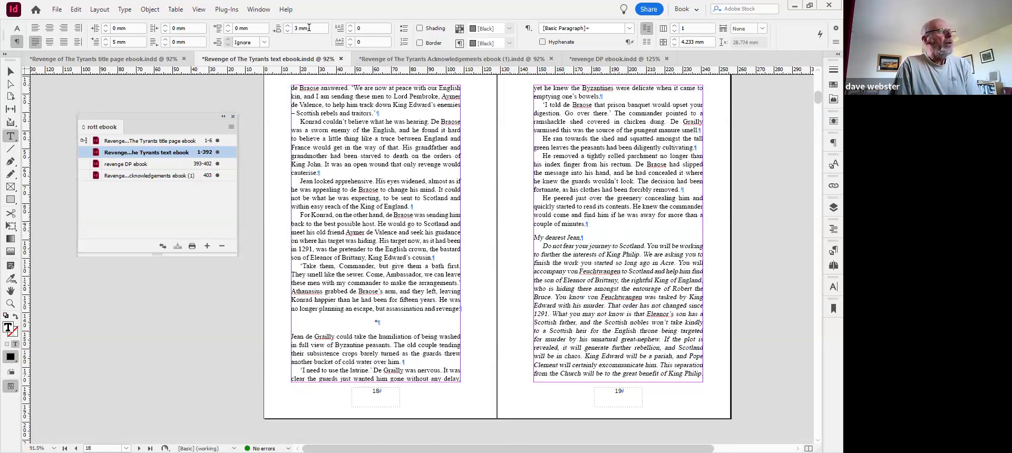
click(588, 225)
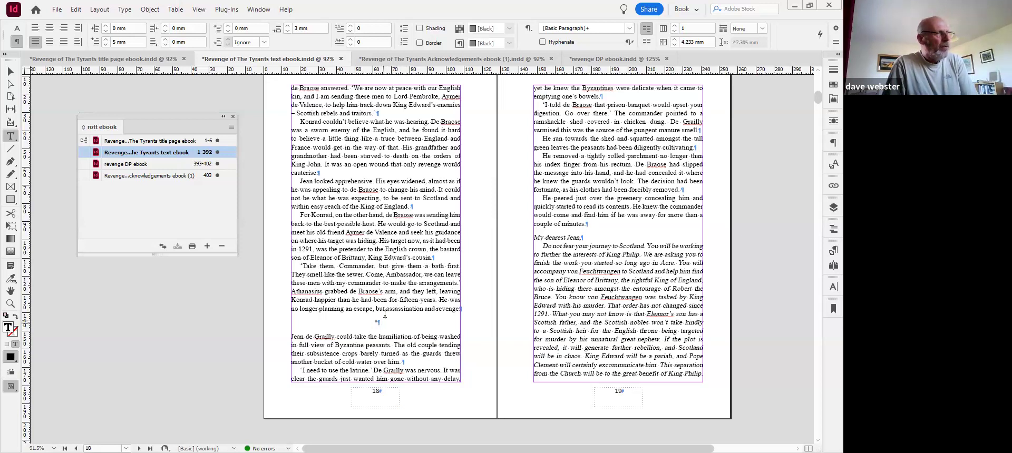
click(385, 311)
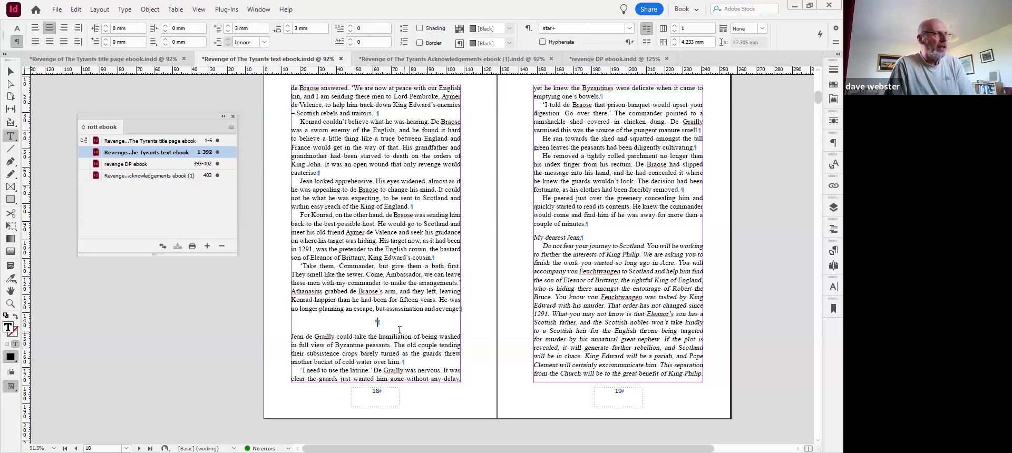
- Look over the end of the letter on page 20 and return to the title page of the text document
scroll(529, 301, down, 3)
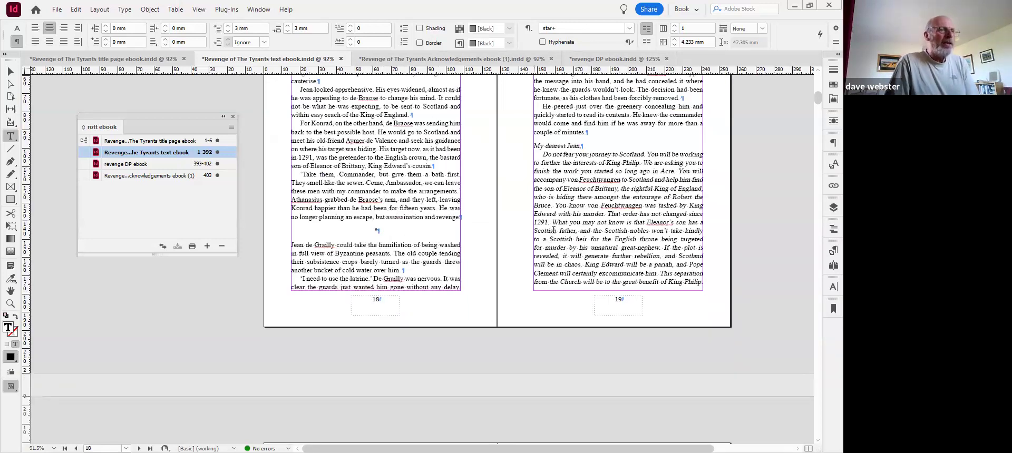
scroll(606, 222, down, 7)
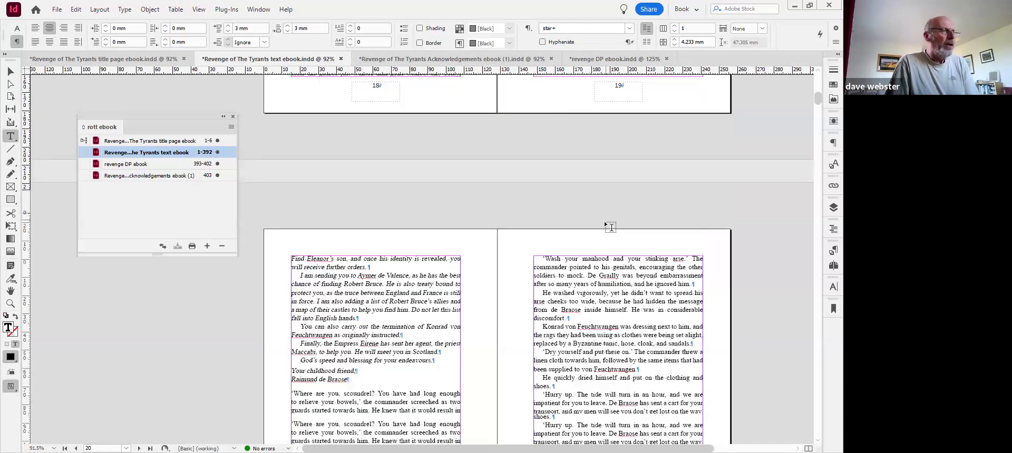
scroll(820, 90, up, 15)
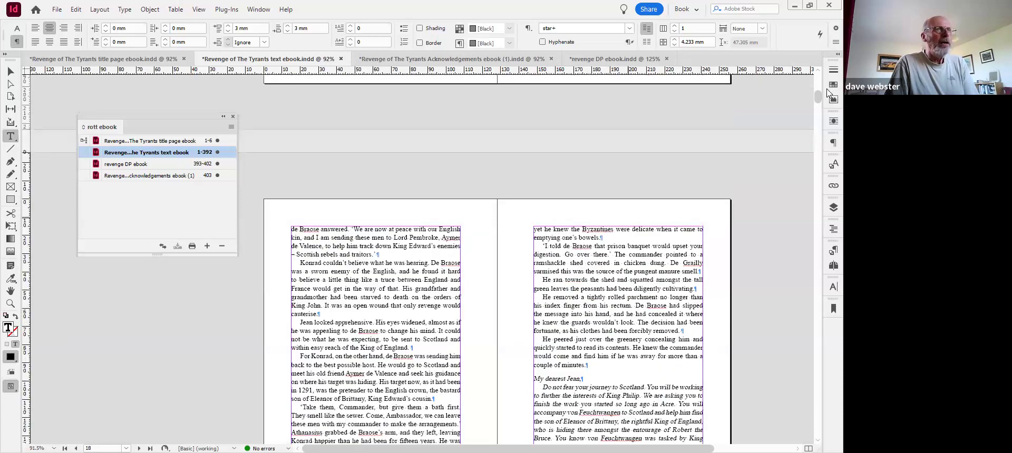
drag(820, 95, 820, 78)
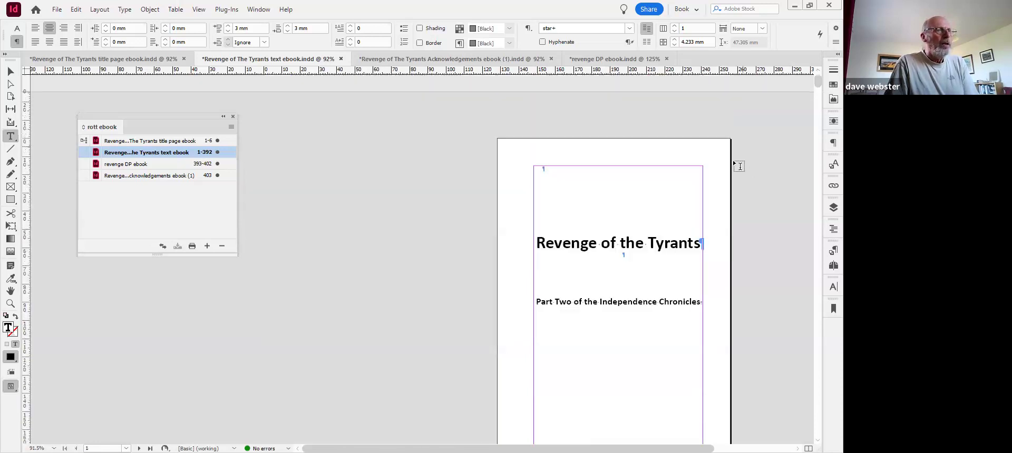
- Go to the first page of the revenge DP ebook document with the List of Principal Characters
click(627, 161)
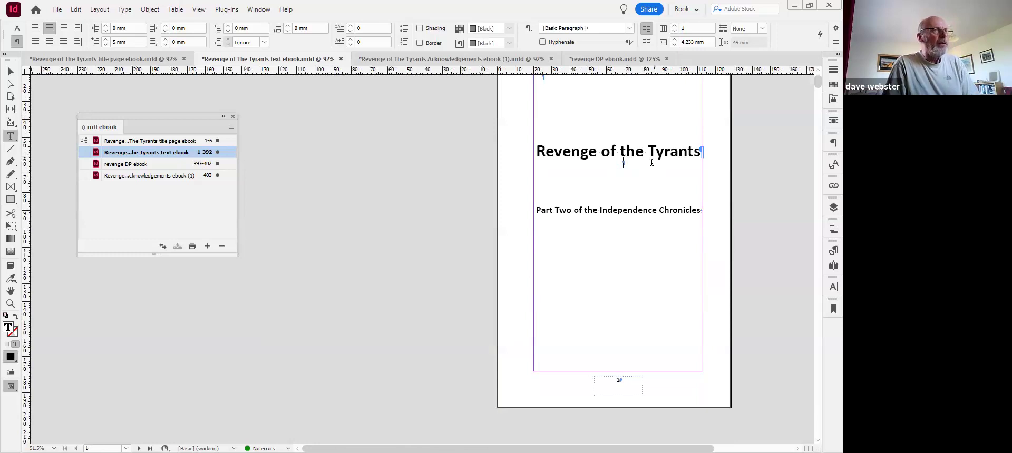
scroll(651, 162, up, 2)
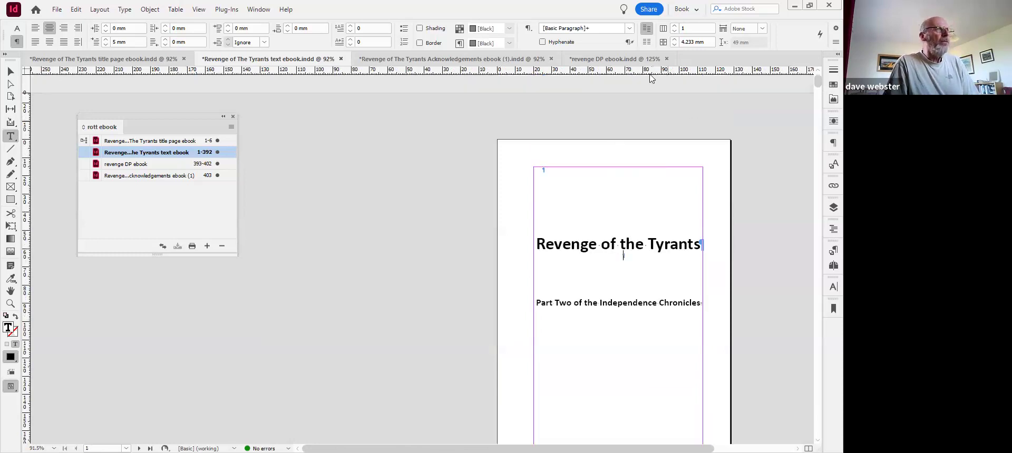
click(613, 59)
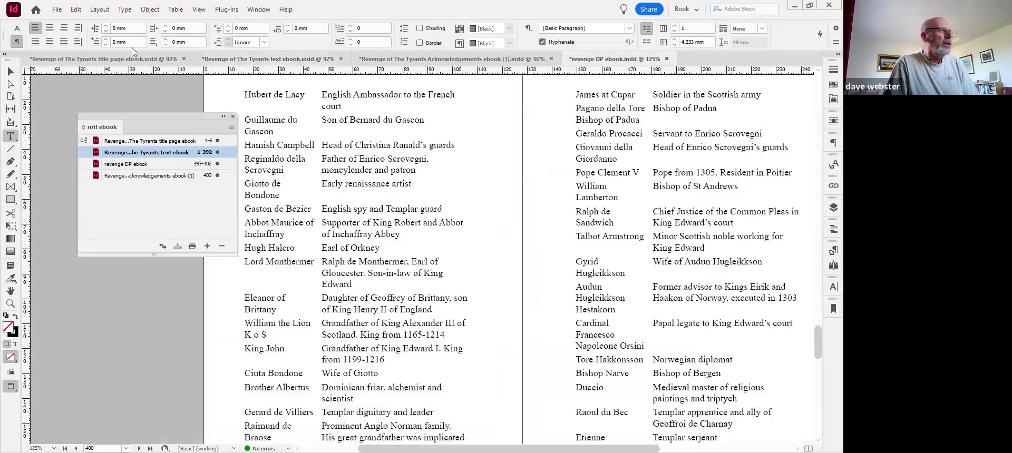
scroll(665, 188, down, 1)
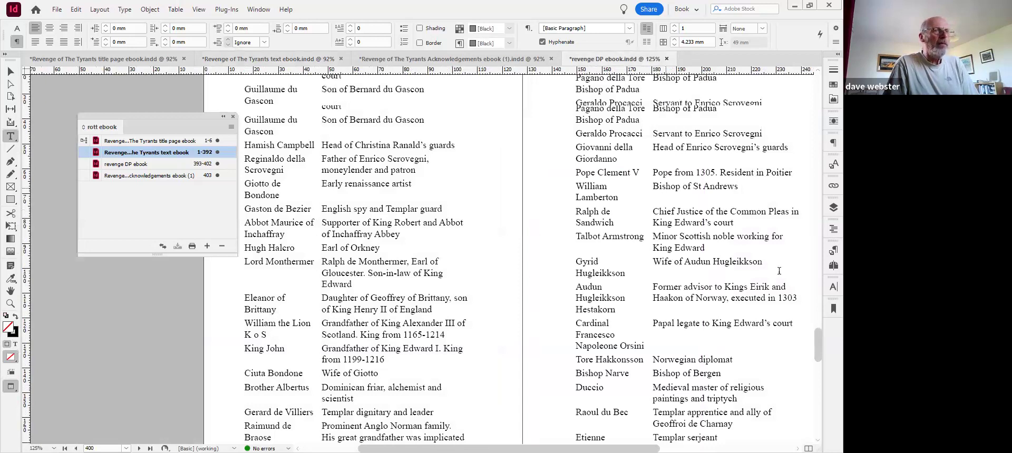
scroll(823, 343, up, 5)
drag(808, 135, 812, 84)
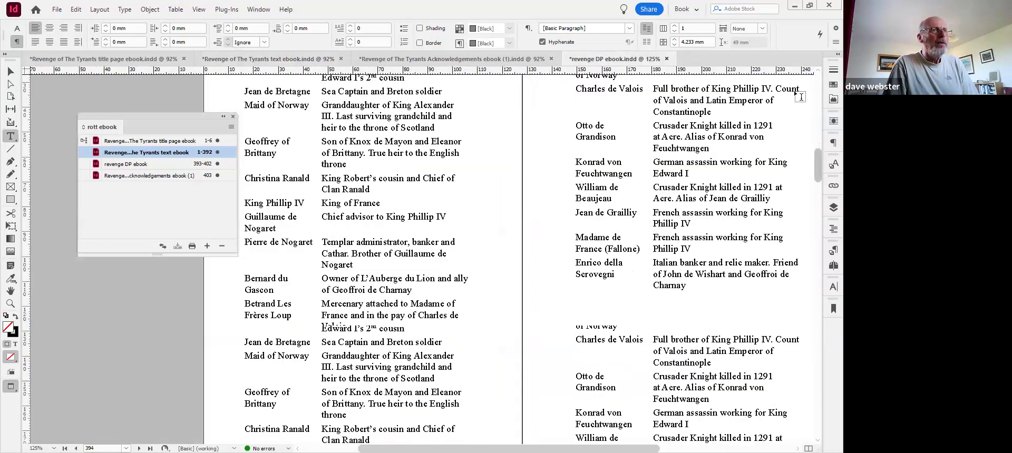
scroll(711, 241, down, 1)
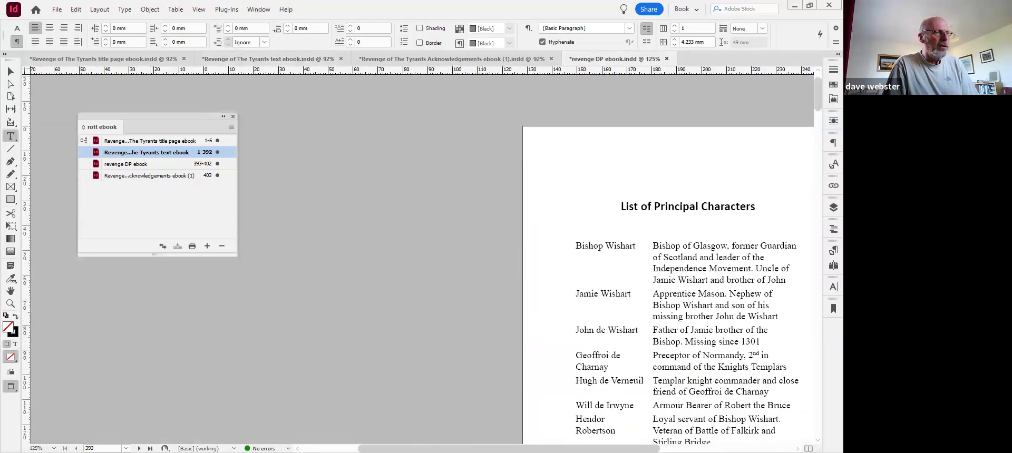
scroll(633, 264, down, 1)
scroll(632, 263, right, 1)
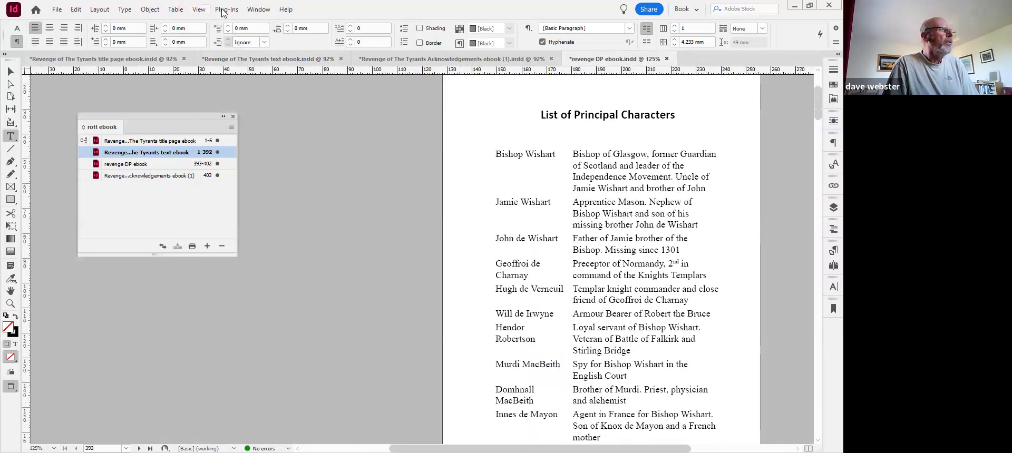
- Switch the revenge DP ebook document to the Normal screen mode to show frame edges and hidden characters
click(201, 11)
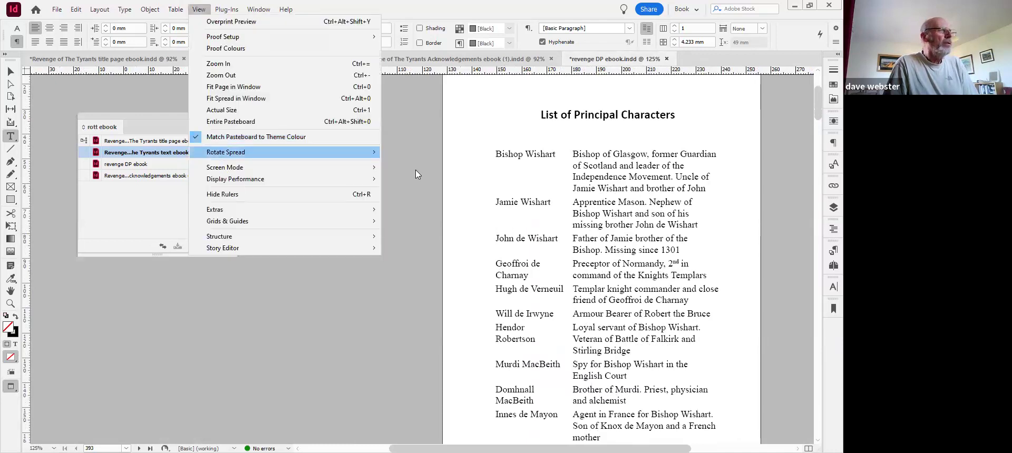
key(Down)
key(Right)
key(Return)
- Look over the character table on page 393 and check the paragraph style and spacing of the List of Principal Characters heading
scroll(648, 243, down, 4)
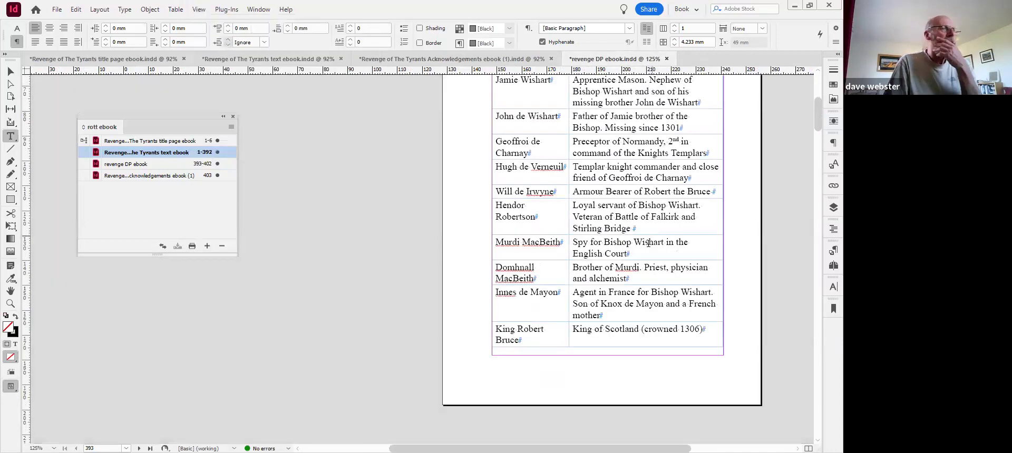
scroll(649, 242, down, 2)
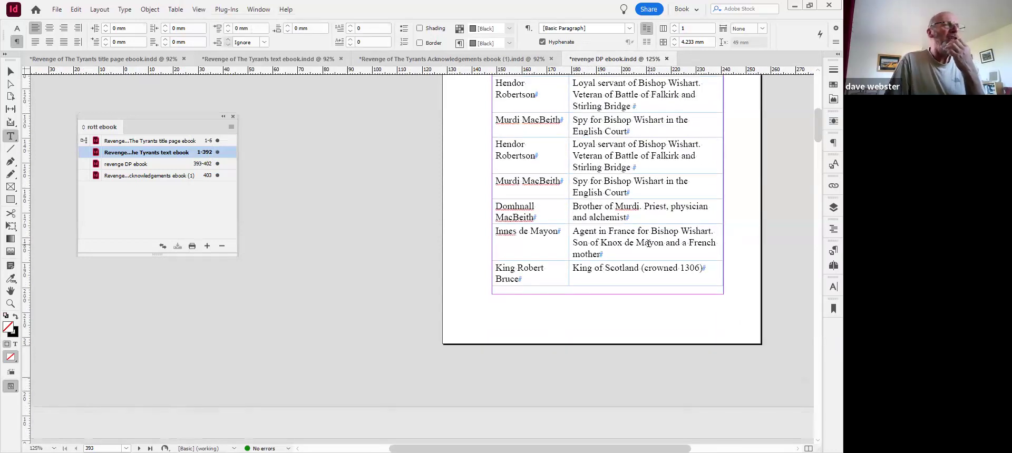
scroll(648, 242, up, 10)
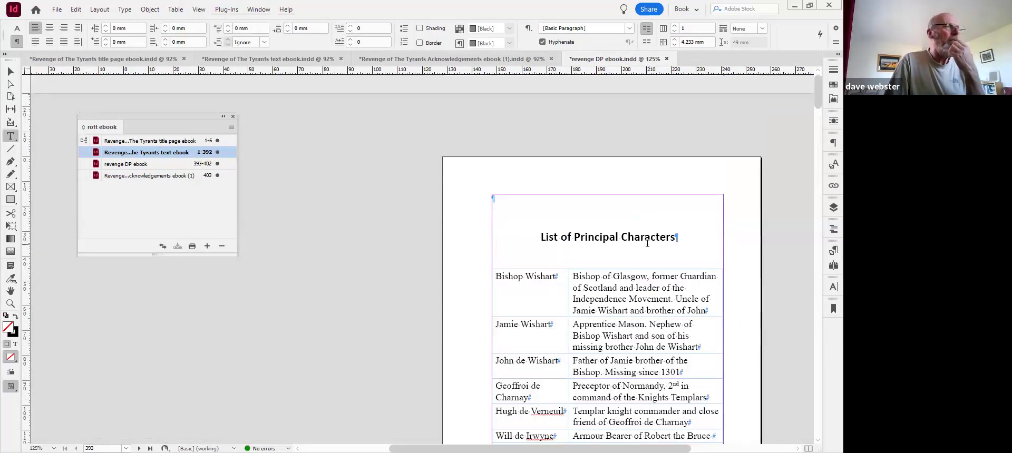
click(515, 197)
click(558, 236)
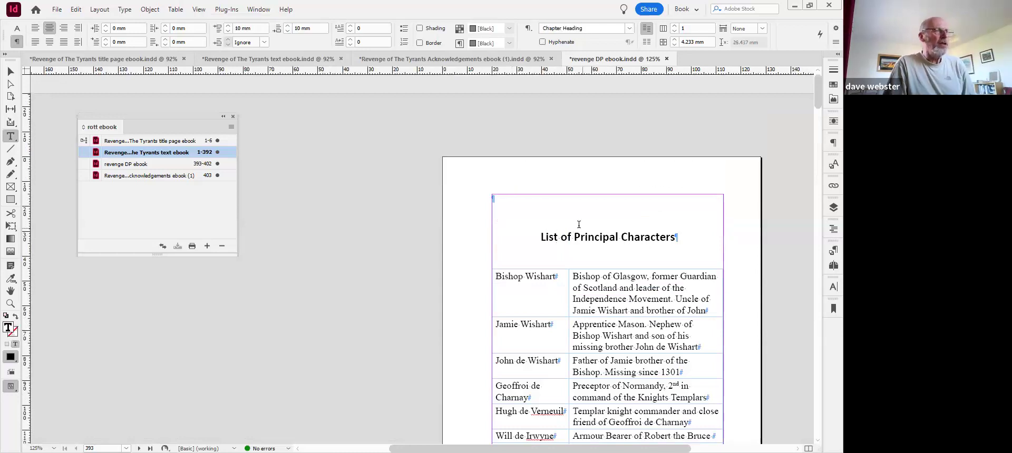
scroll(582, 226, down, 5)
scroll(581, 227, up, 3)
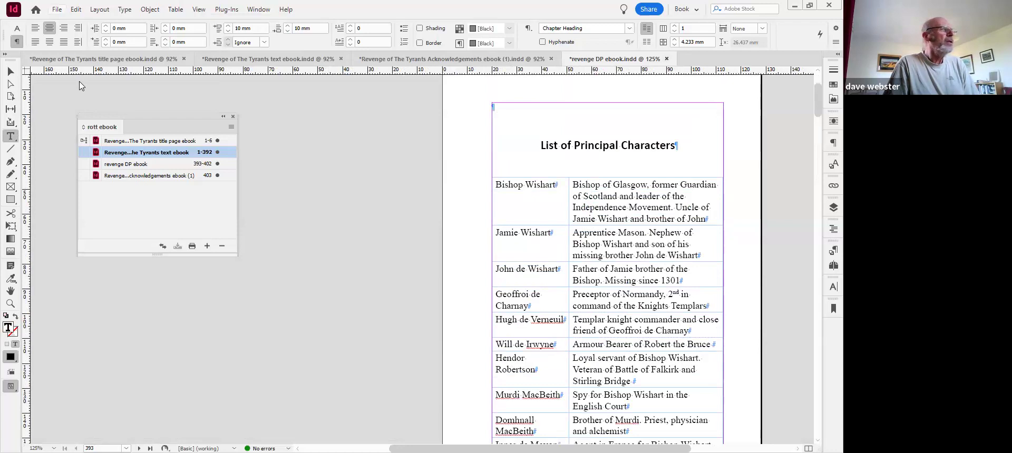
- Save the four open book documents: revenge DP, Acknowledgements, text and title page
click(56, 9)
click(63, 84)
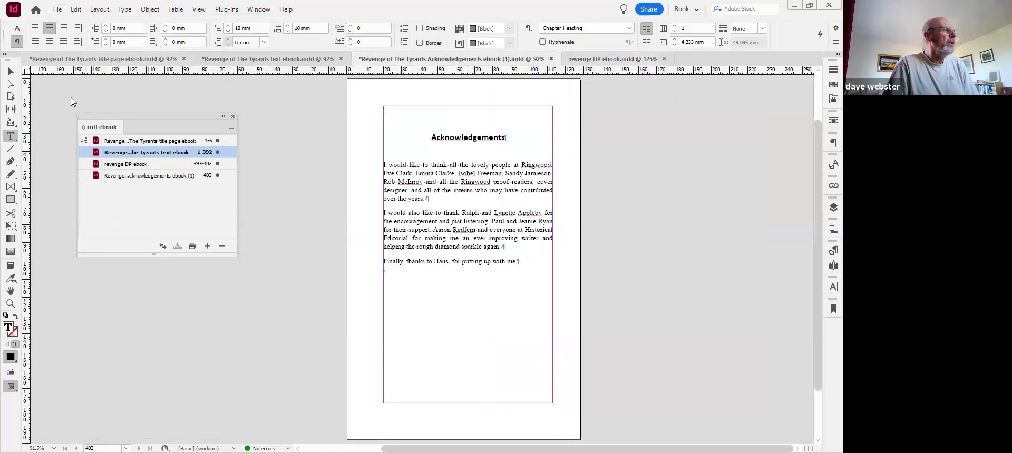
click(56, 9)
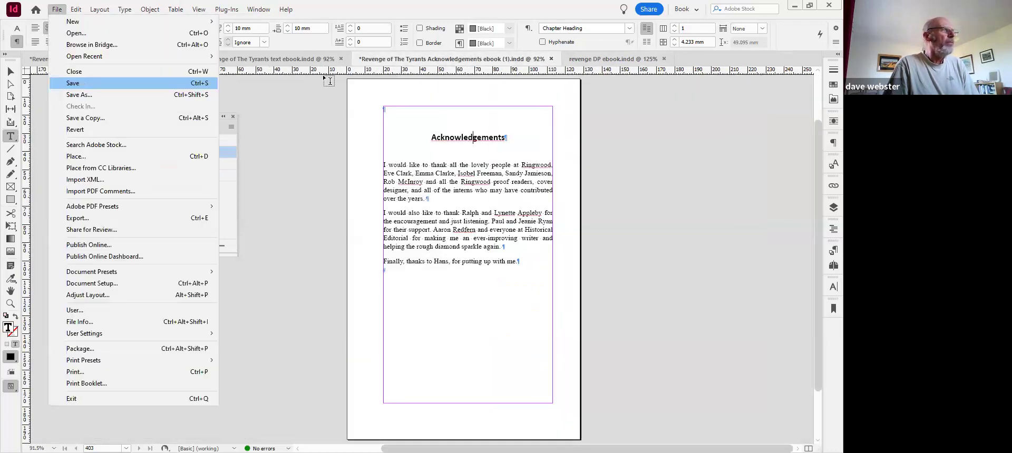
key(Return)
key(ctrl+shift+Tab)
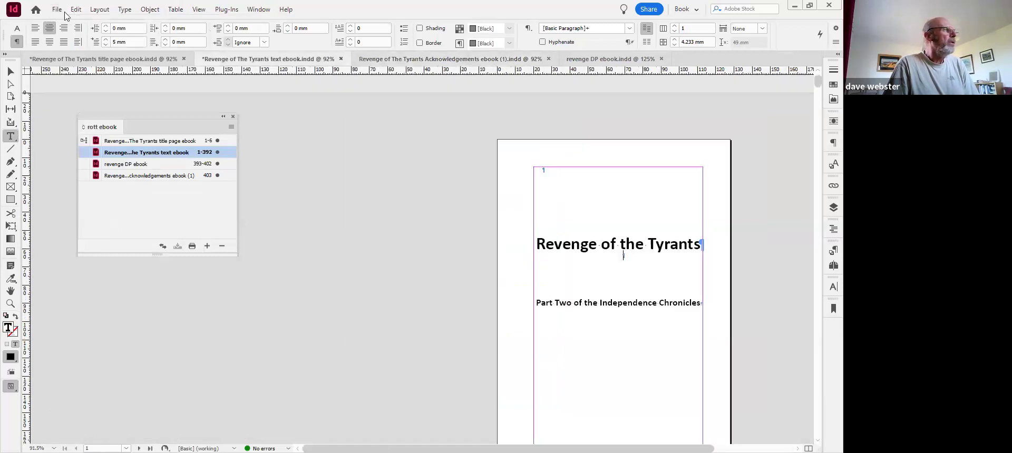
click(58, 9)
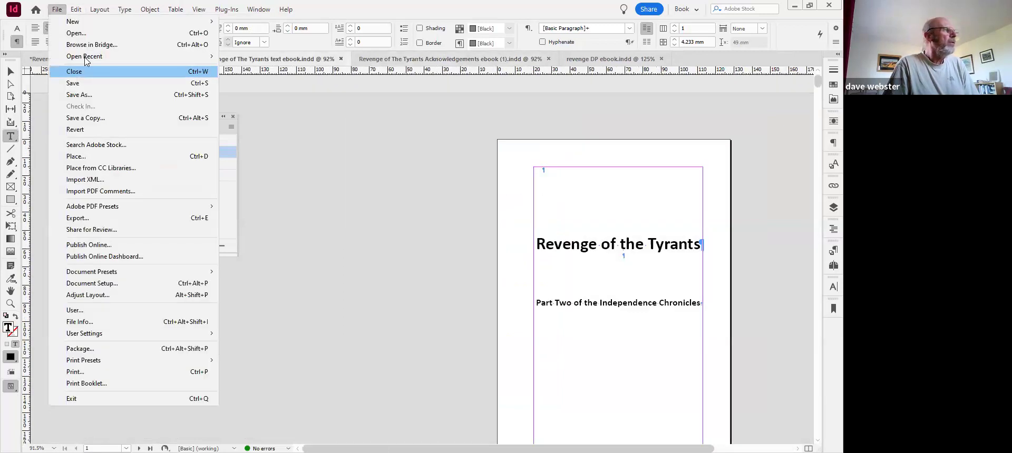
click(57, 9)
key(ctrl+Tab)
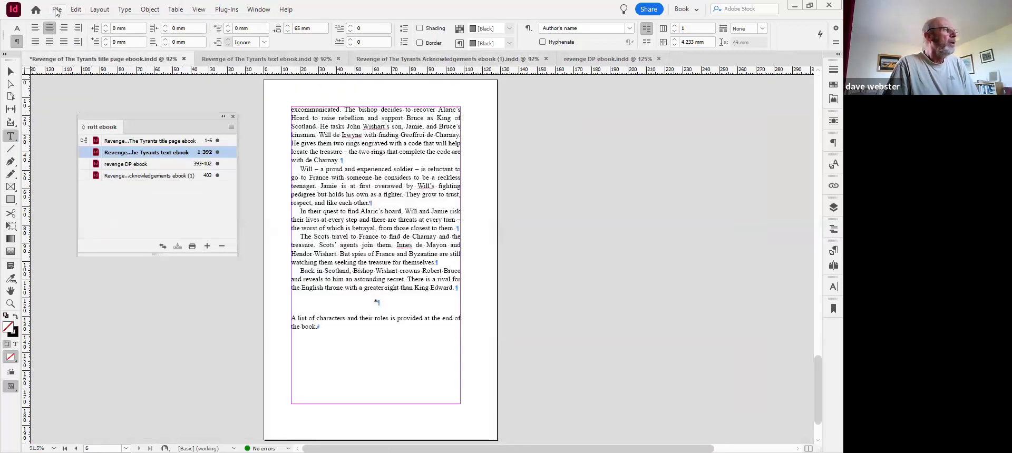
key(ctrl+s)
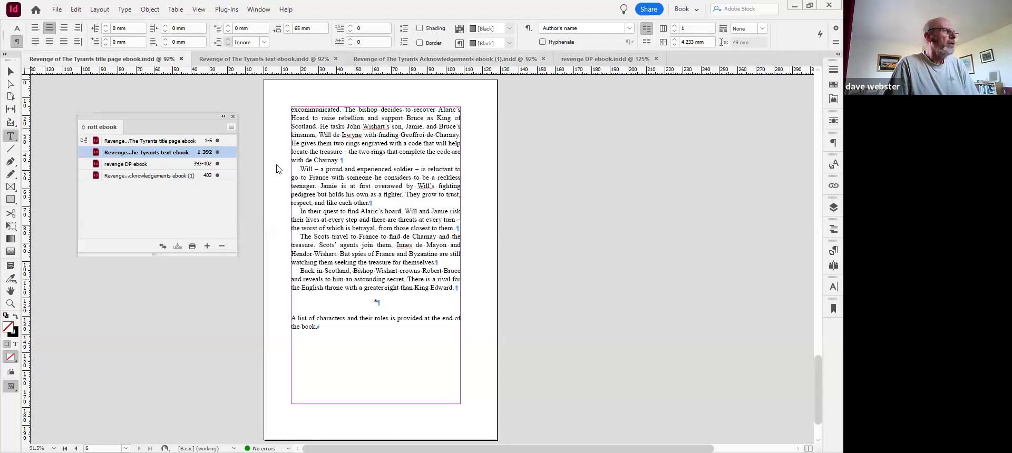
- Start exporting the rott ebook book to EPUB, choosing the EPUB (Reflowable) format
click(231, 127)
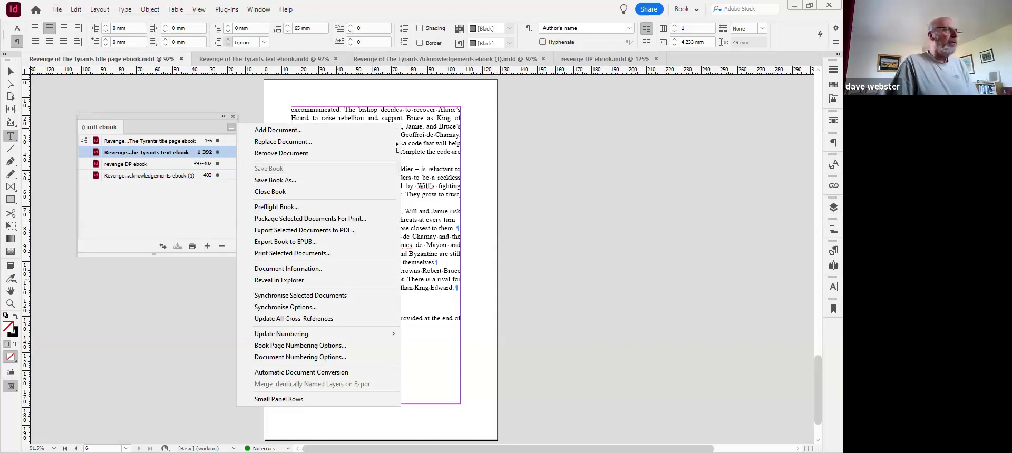
click(234, 139)
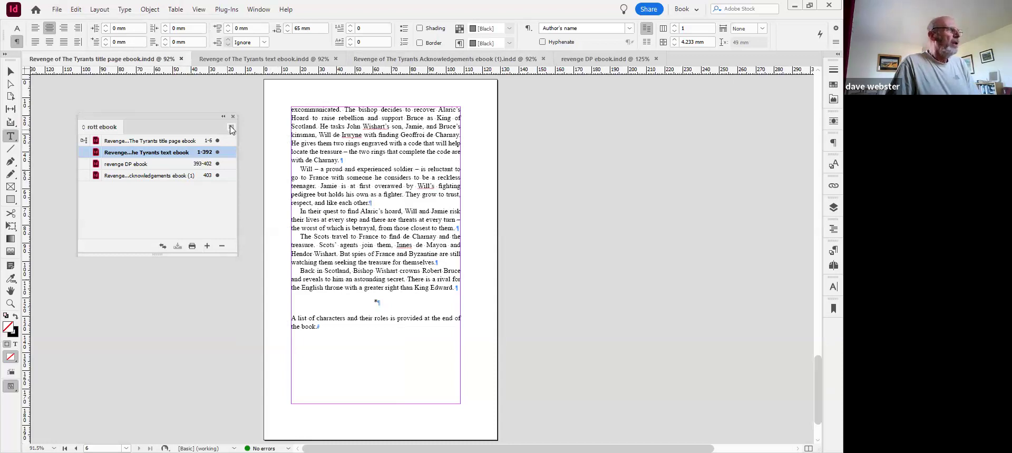
click(232, 128)
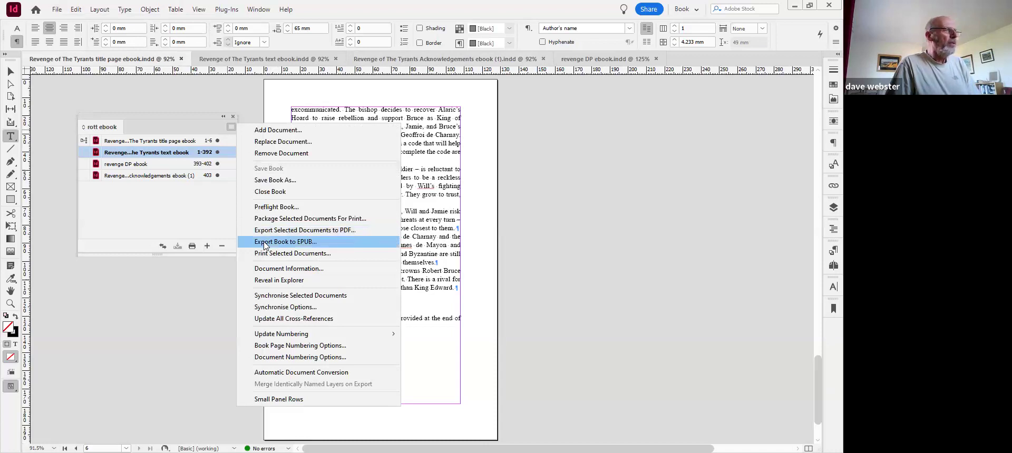
click(294, 243)
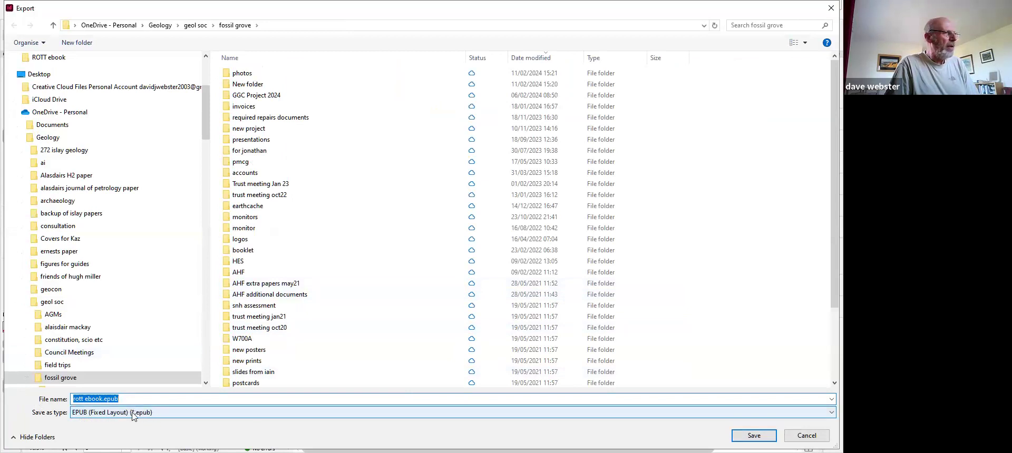
click(829, 416)
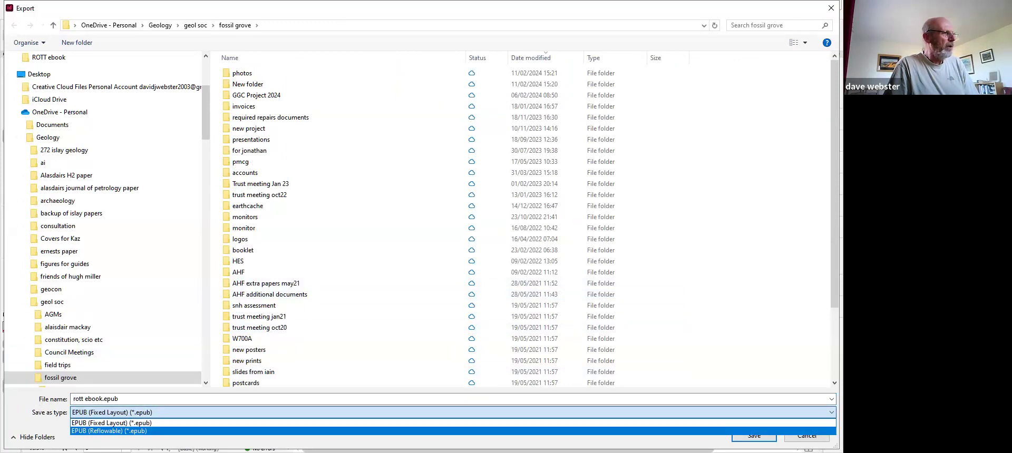
key(Return)
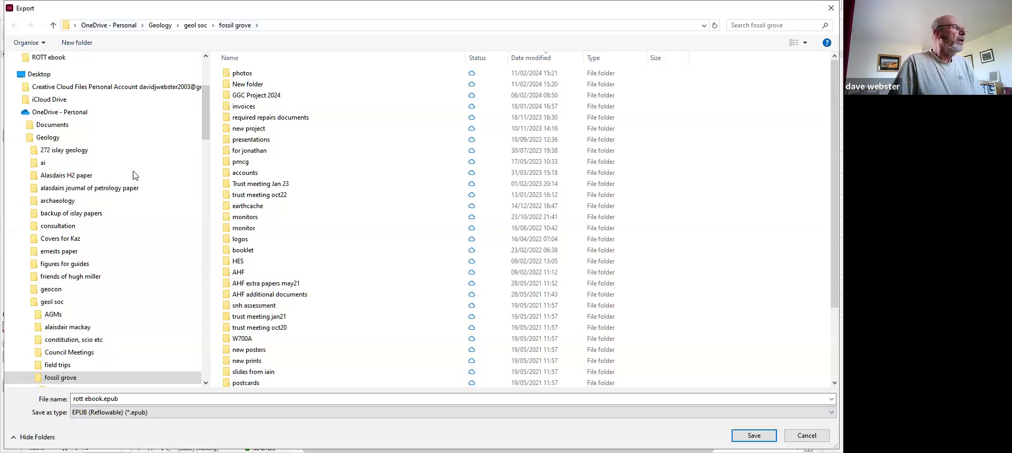
- Save the export as rott ebook.epub in the ROTT ebook folder
scroll(208, 103, up, 4)
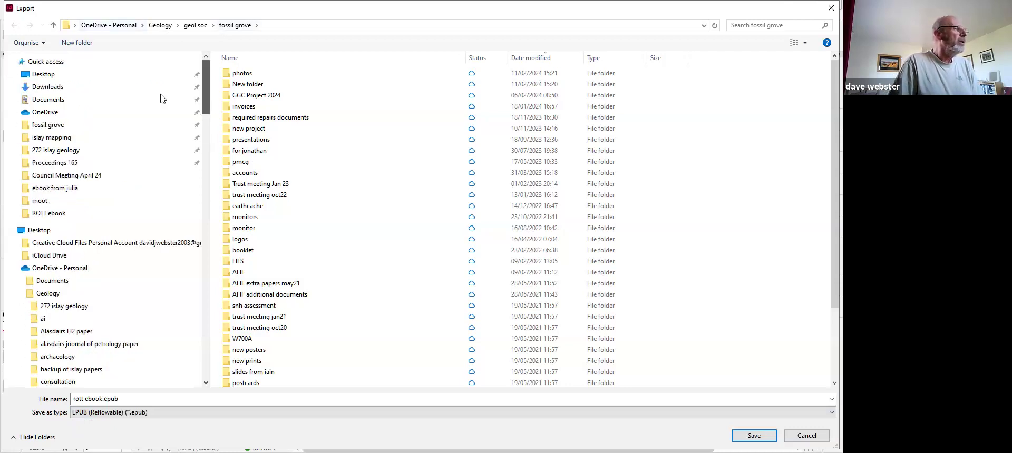
click(54, 214)
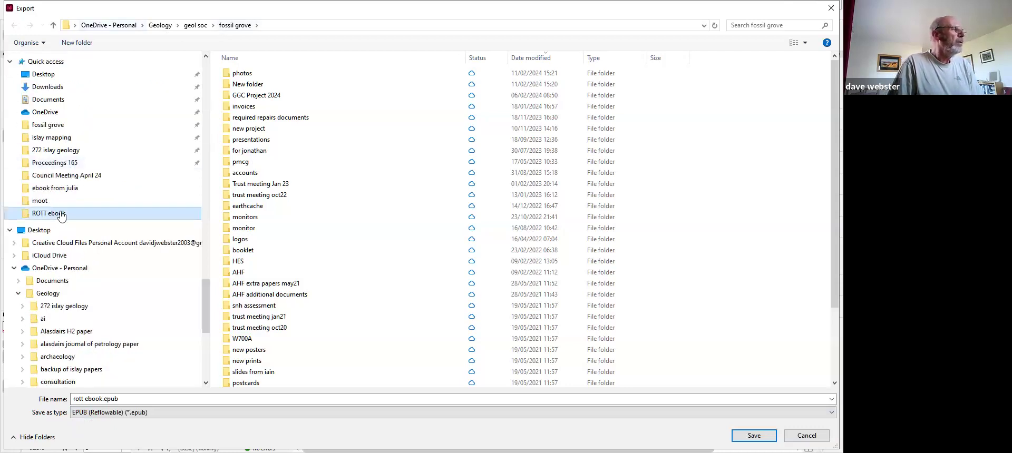
click(118, 399)
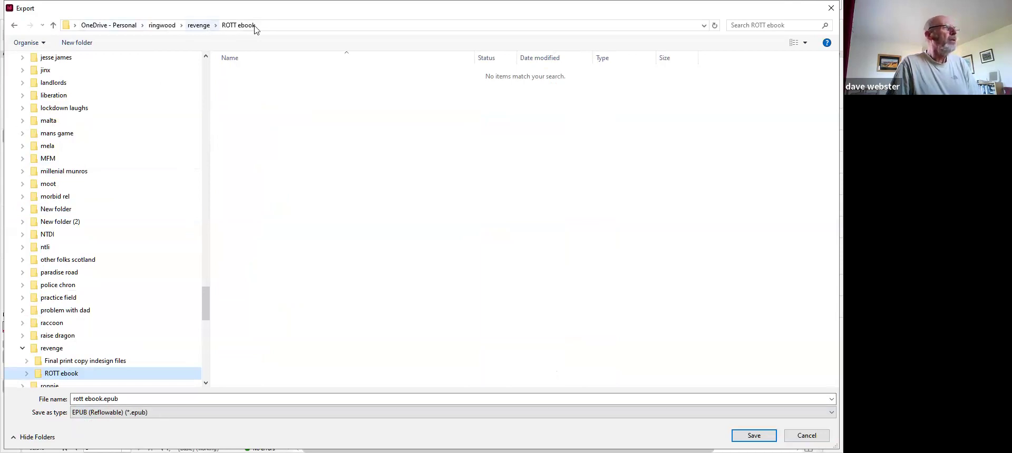
click(755, 436)
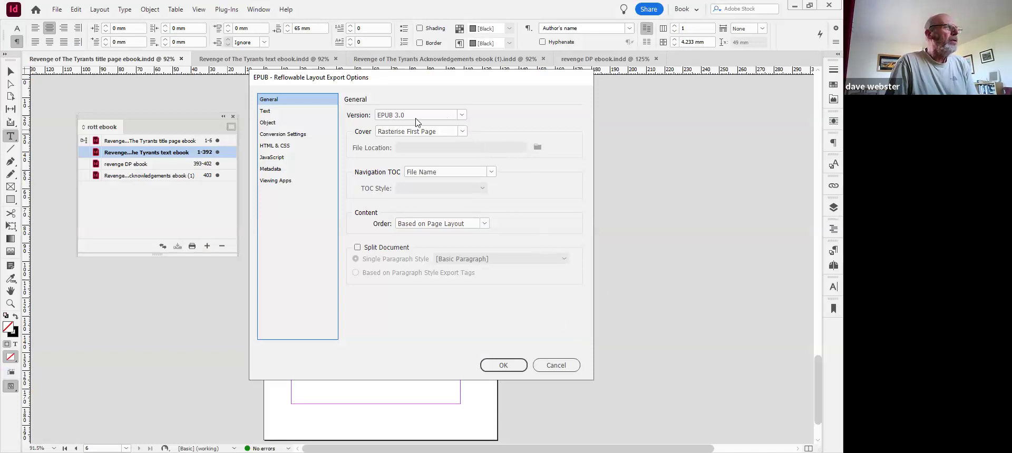
- Set the EPUB export's cover to None, keeping version EPUB 3.0, and enable Split Document
click(463, 119)
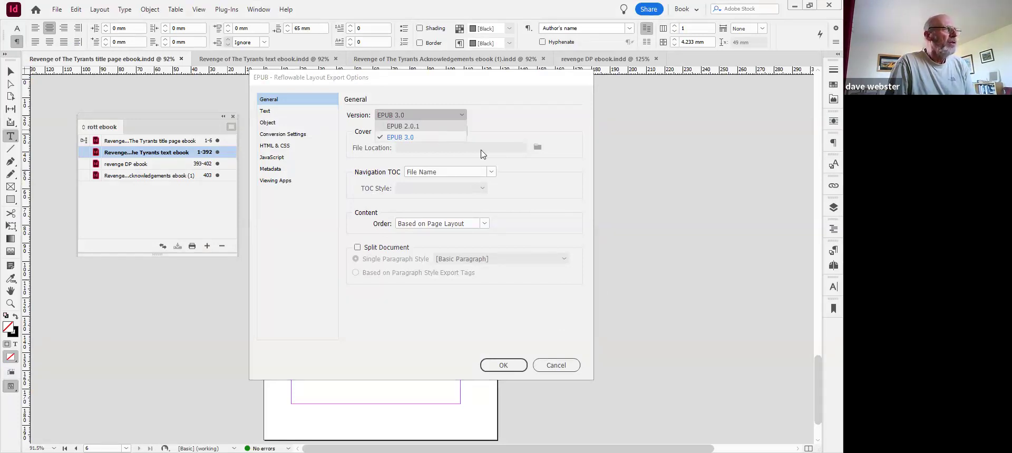
click(410, 118)
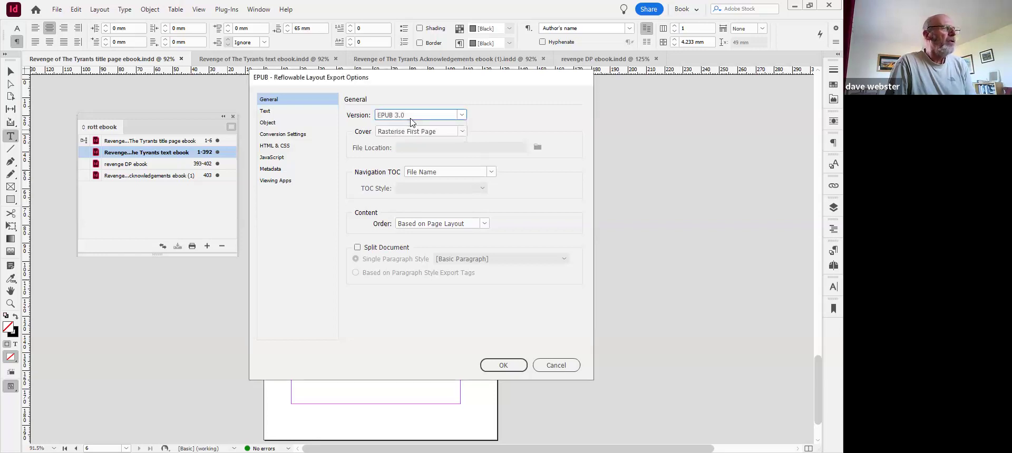
click(463, 132)
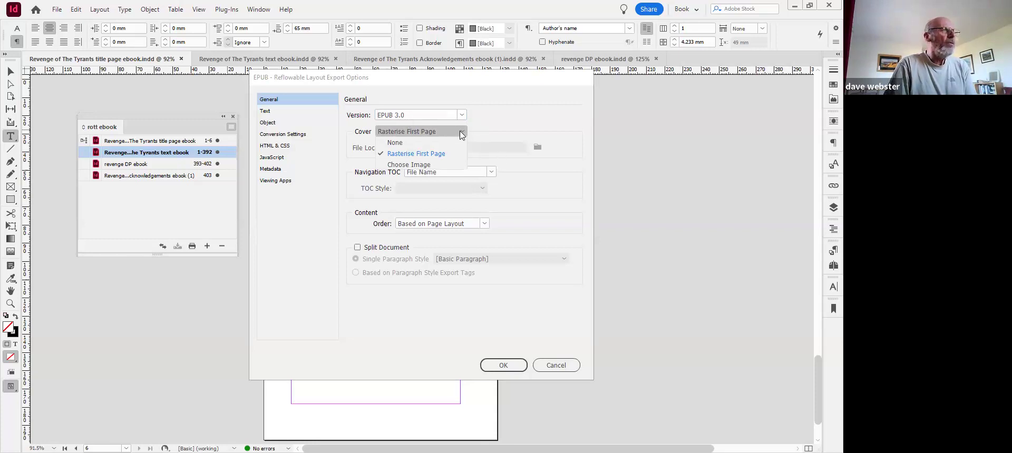
click(462, 132)
click(462, 132)
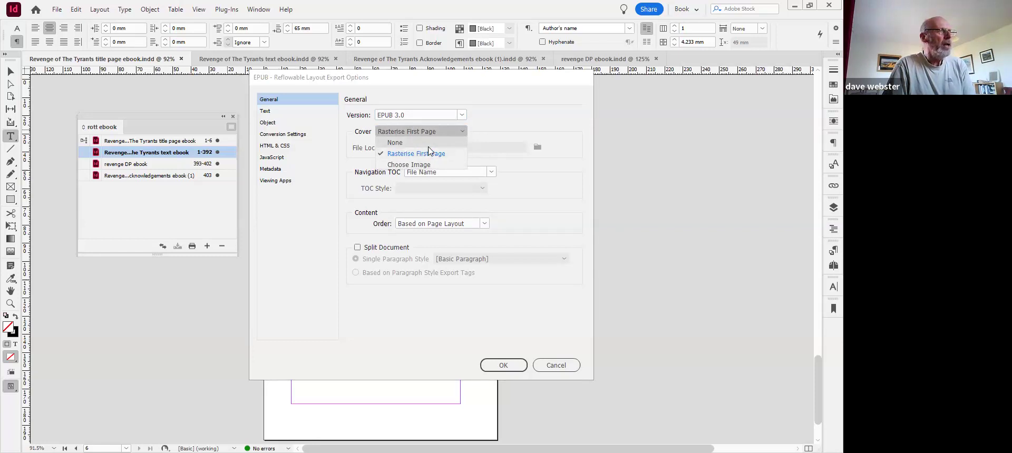
key(Up)
key(Return)
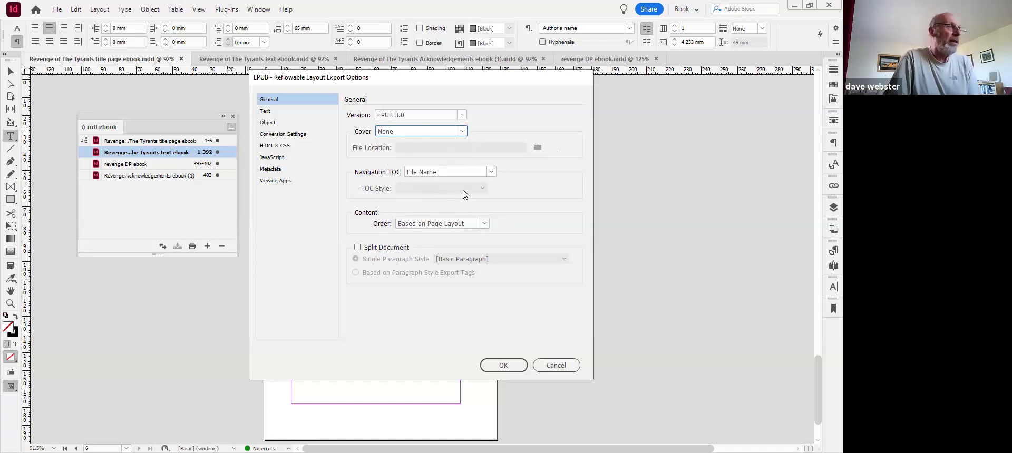
click(357, 247)
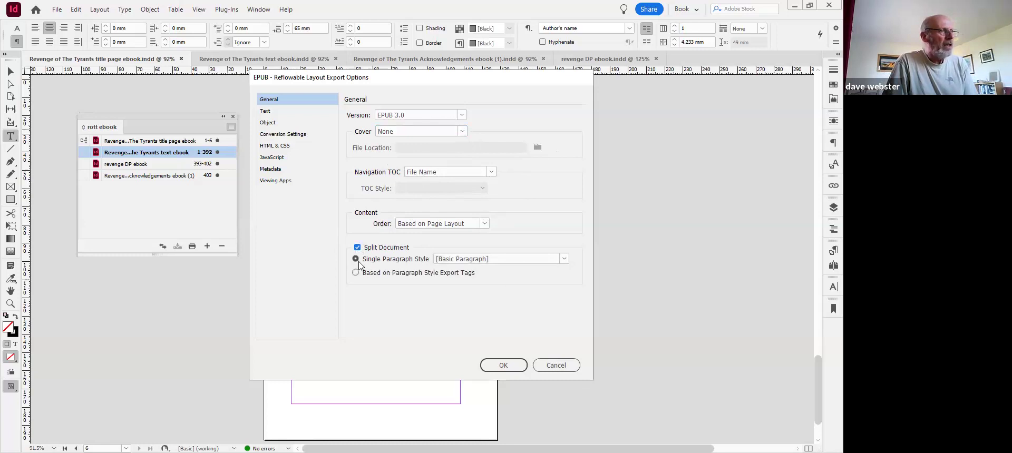
- Split the EPUB at the Chapter Heading paragraph style and run the export with Kindle Previewer 3 as the viewing app
click(564, 259)
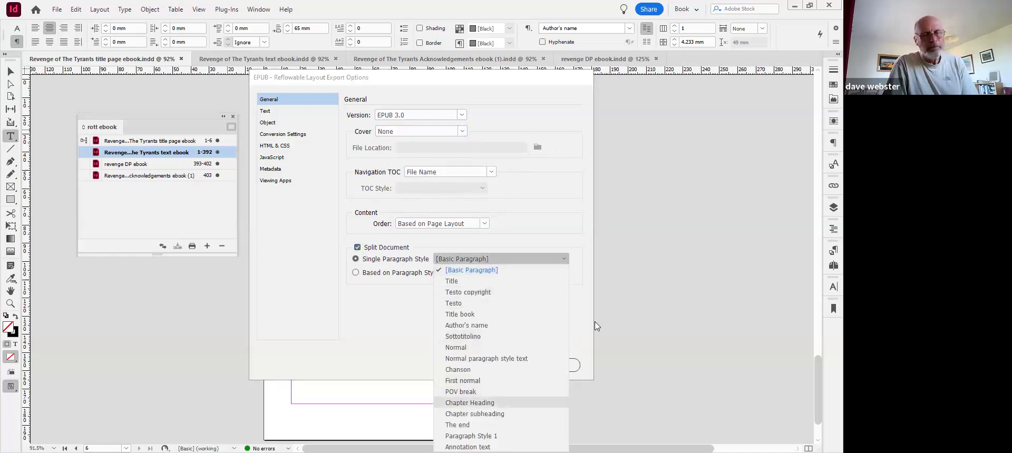
key(Return)
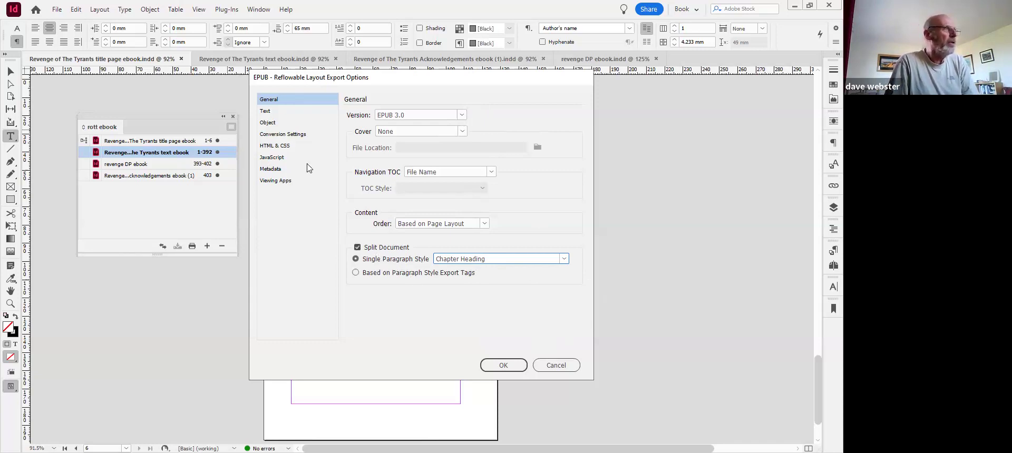
click(270, 113)
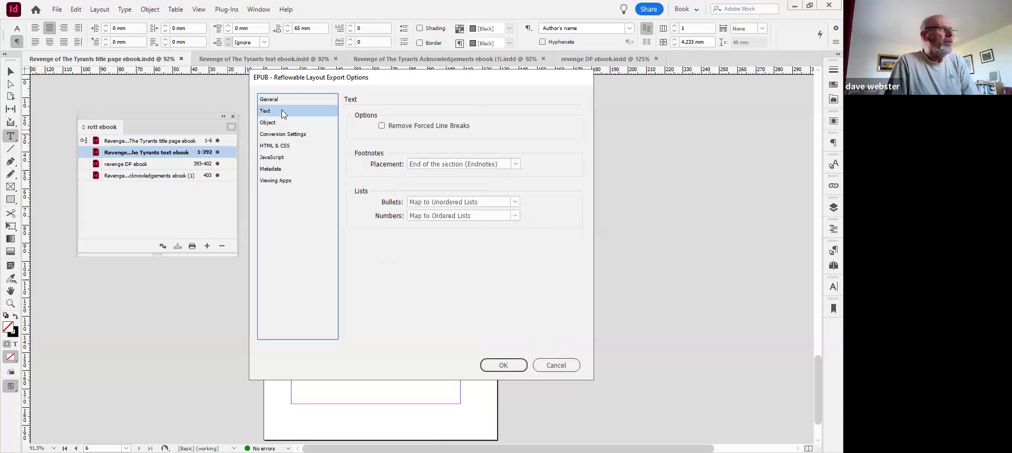
click(274, 124)
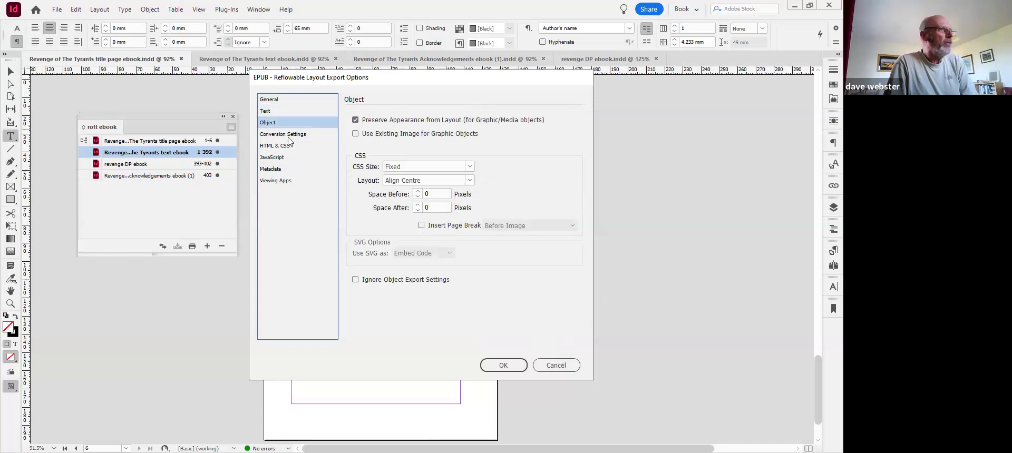
click(289, 183)
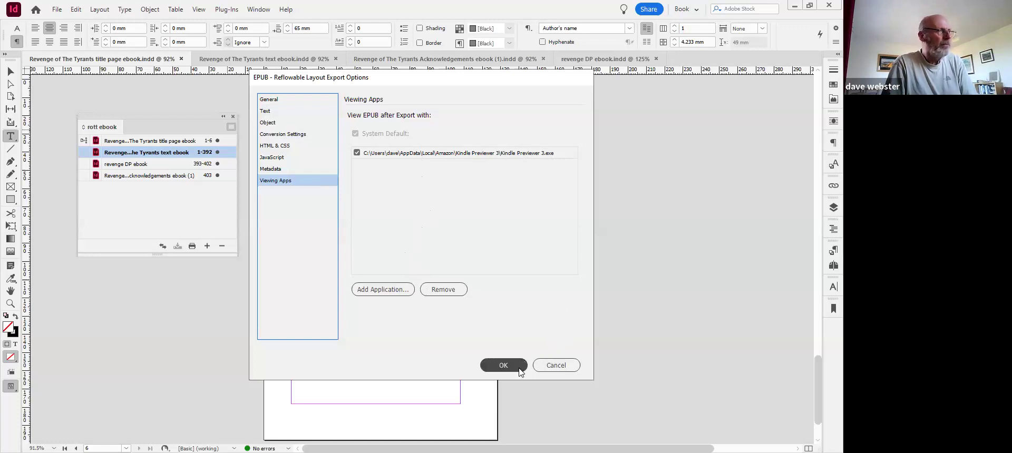
click(278, 101)
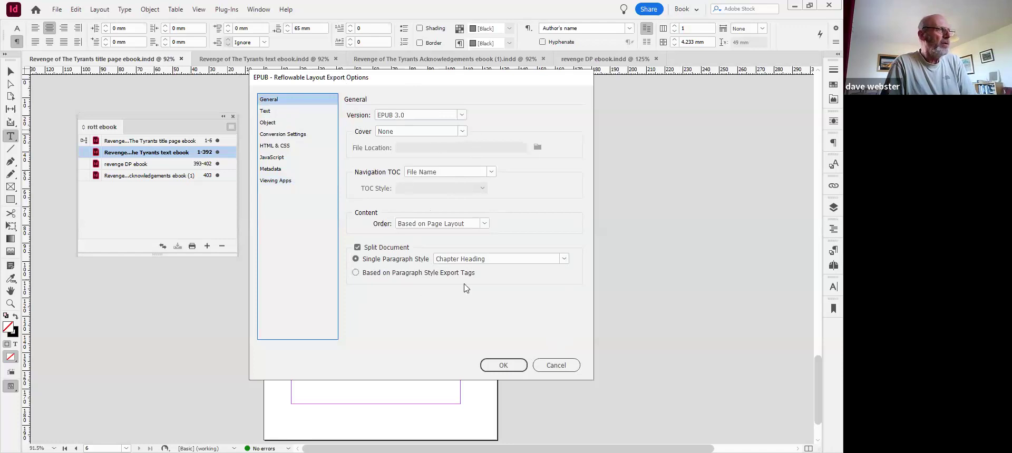
click(513, 368)
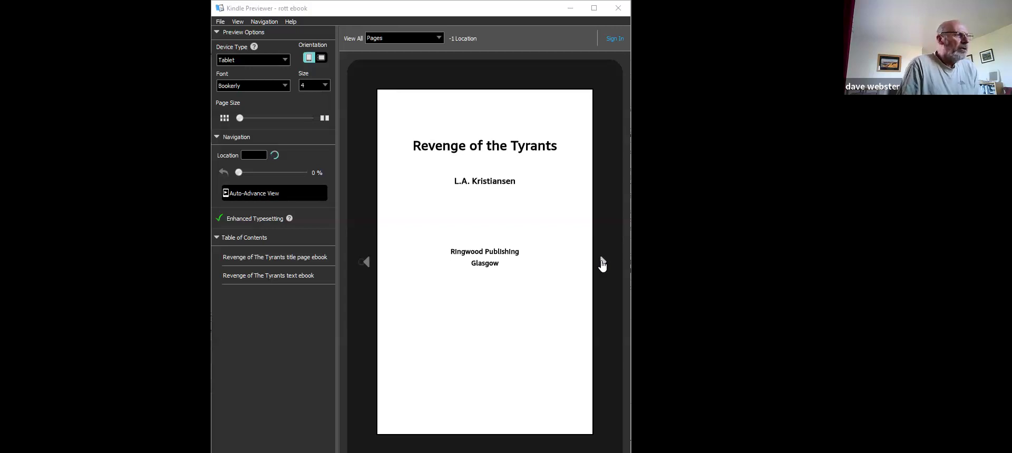
- In Kindle Previewer, page through the exported ebook from the title page into the Prologue to examine its layout
click(602, 262)
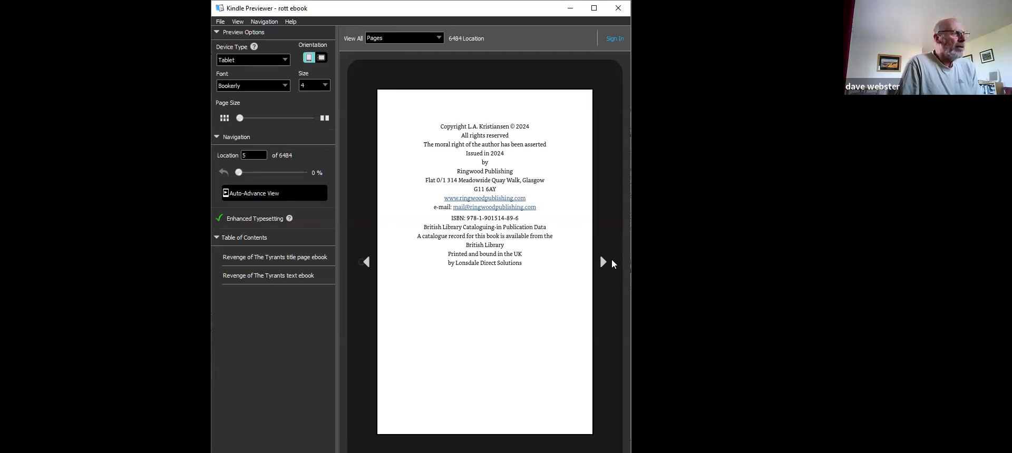
click(604, 263)
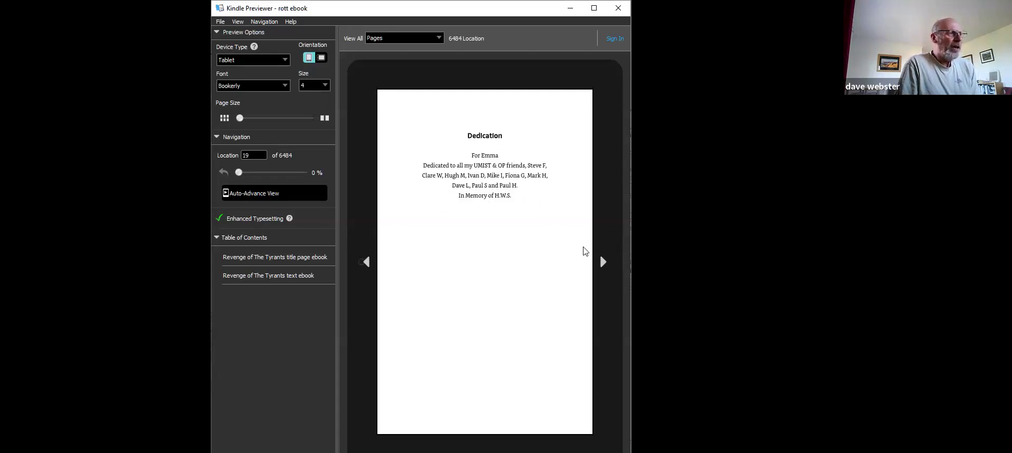
click(604, 263)
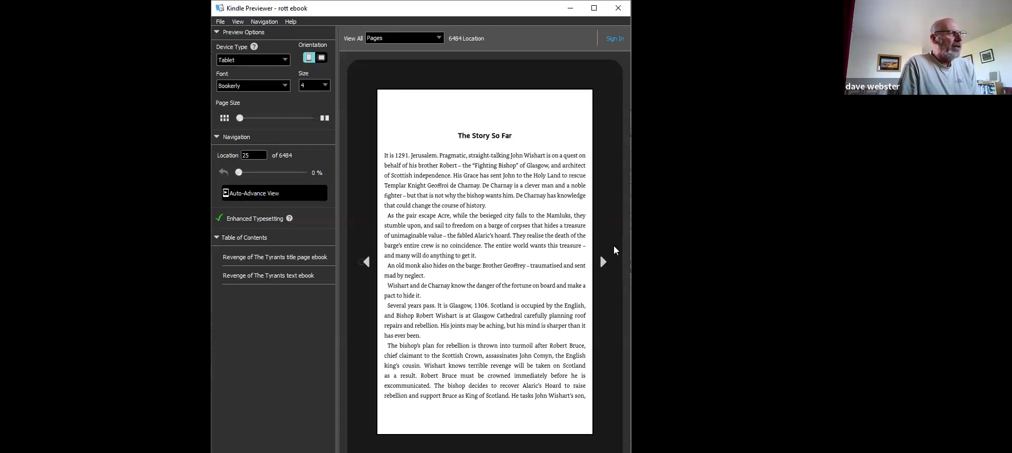
click(604, 262)
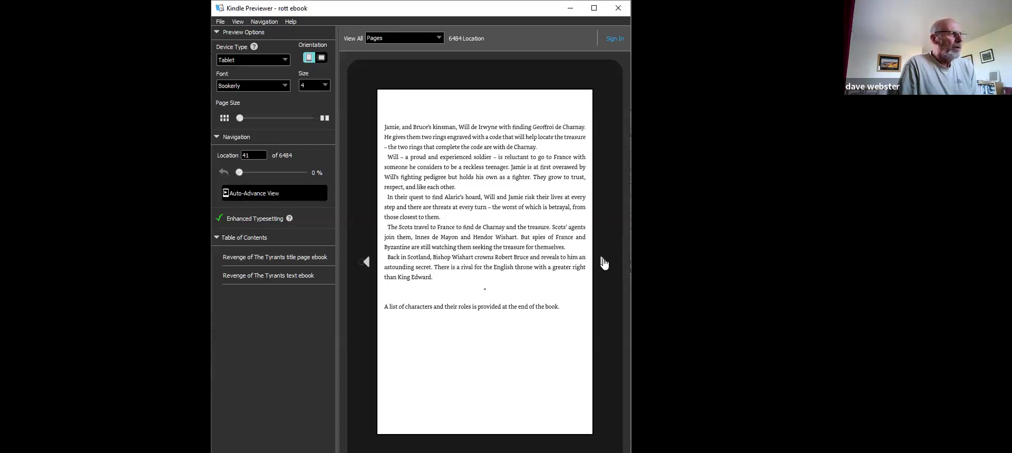
click(603, 262)
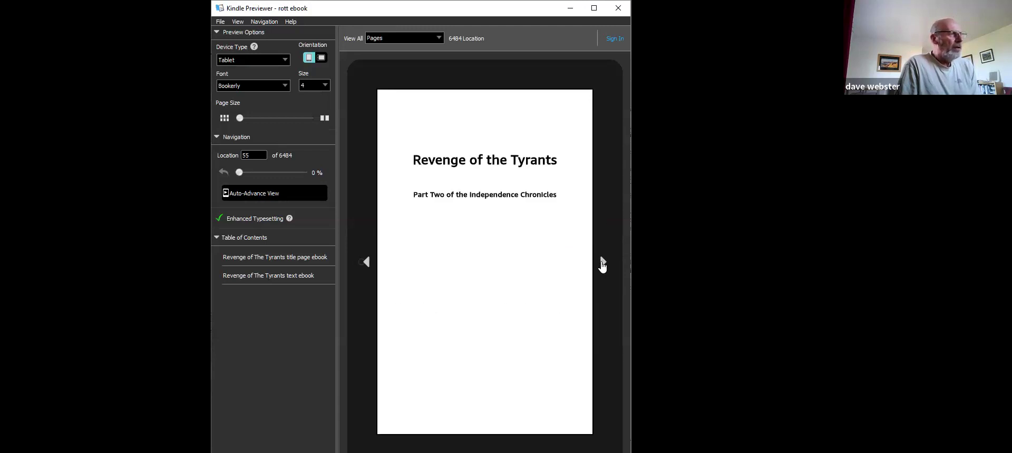
click(602, 262)
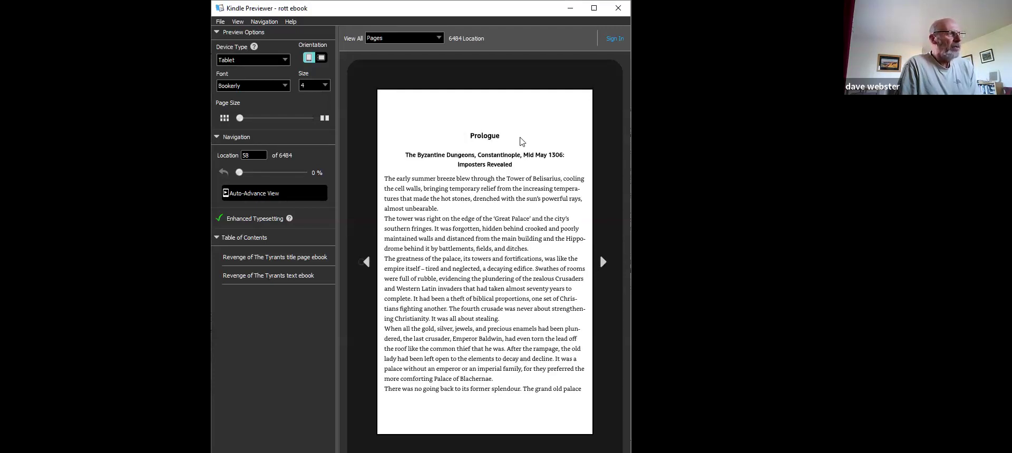
click(603, 264)
click(603, 263)
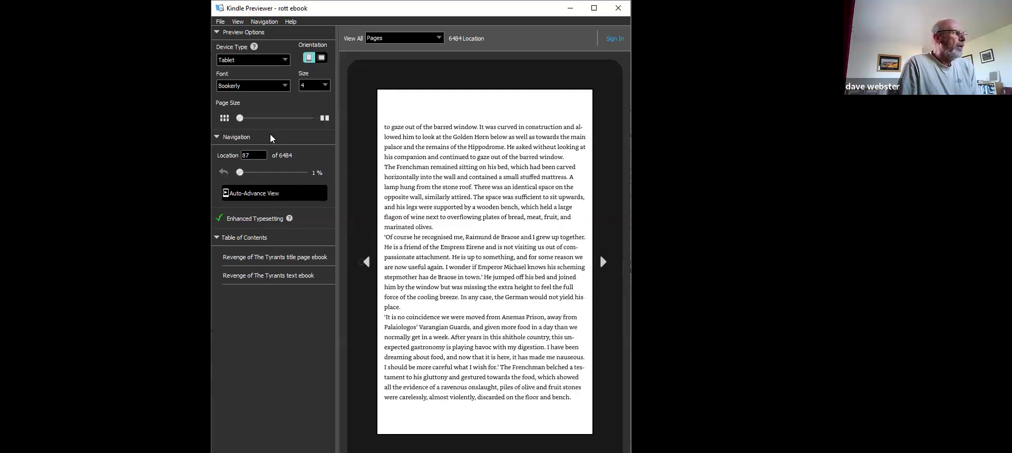
- Set the preview font size to 10 and check how the Prologue text reflows over several pages
click(325, 86)
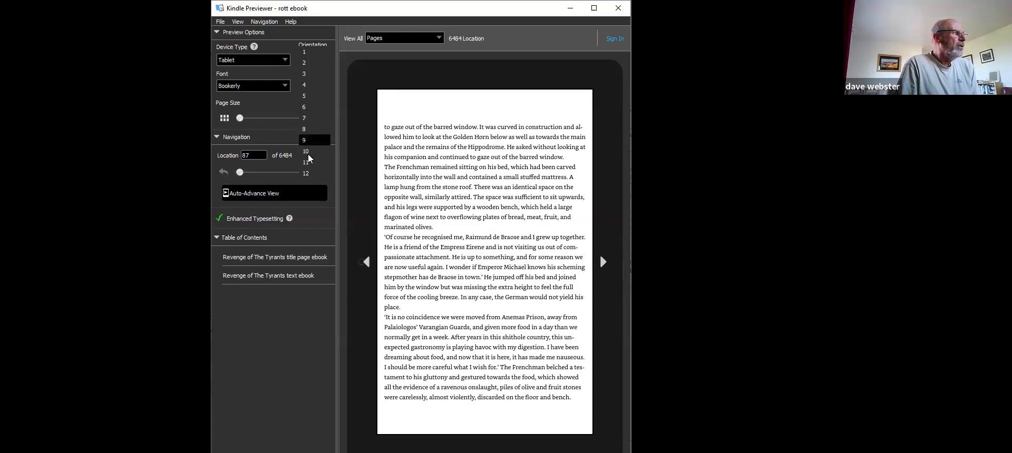
click(309, 153)
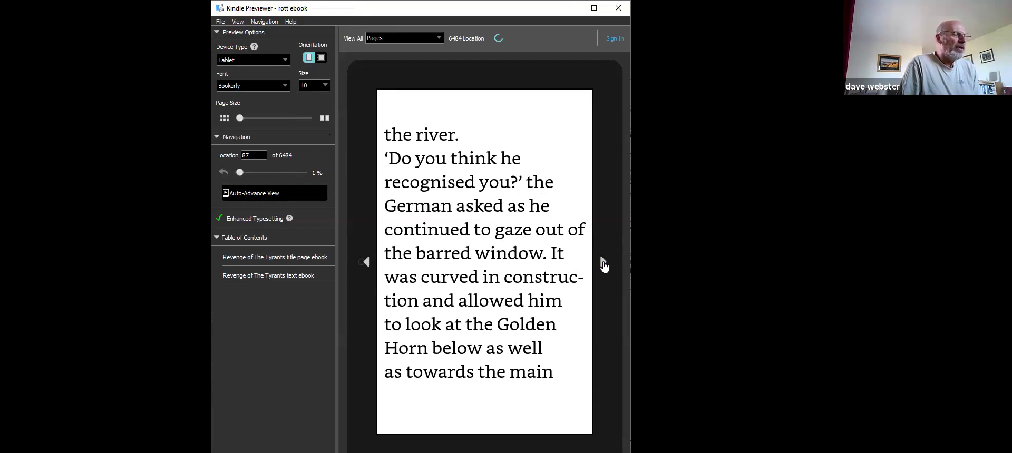
click(603, 263)
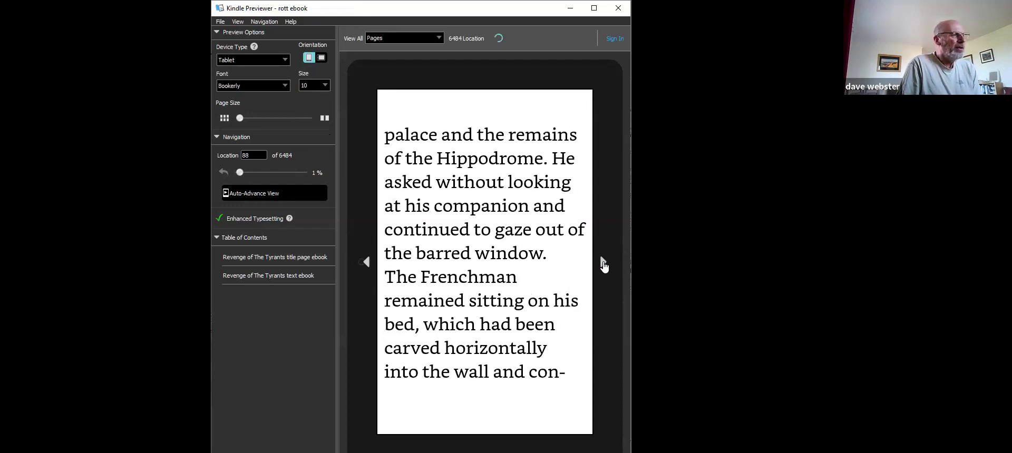
click(603, 263)
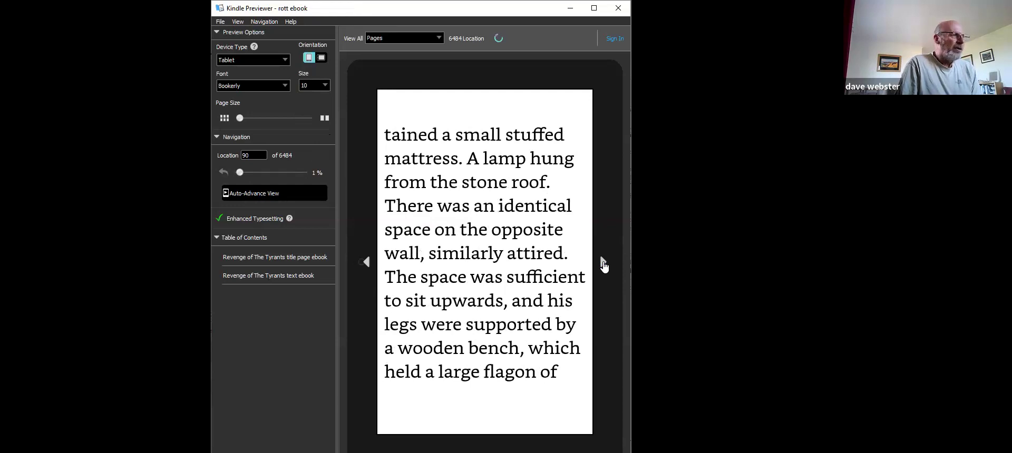
click(603, 263)
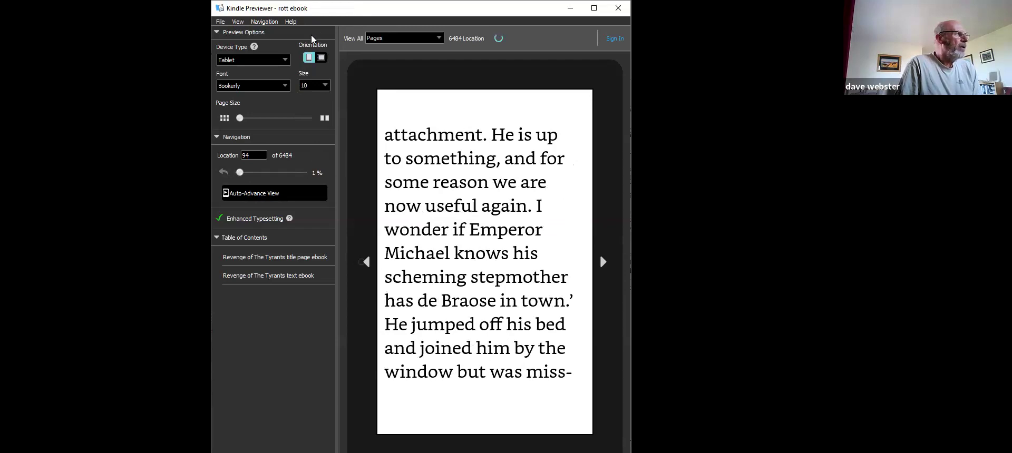
- Return the preview font size to 4 and page on through the Prologue to inspect its paragraph formatting and scene break
click(325, 86)
click(314, 39)
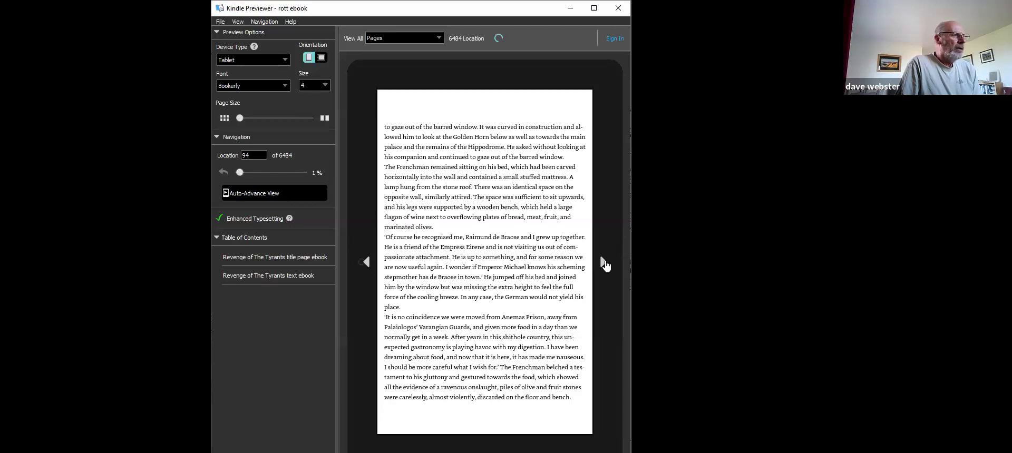
click(604, 263)
click(604, 264)
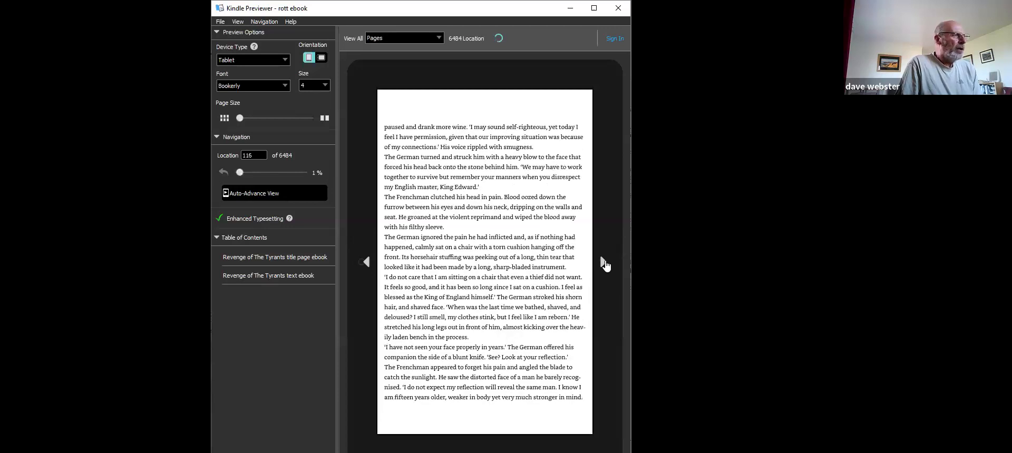
click(604, 264)
click(604, 263)
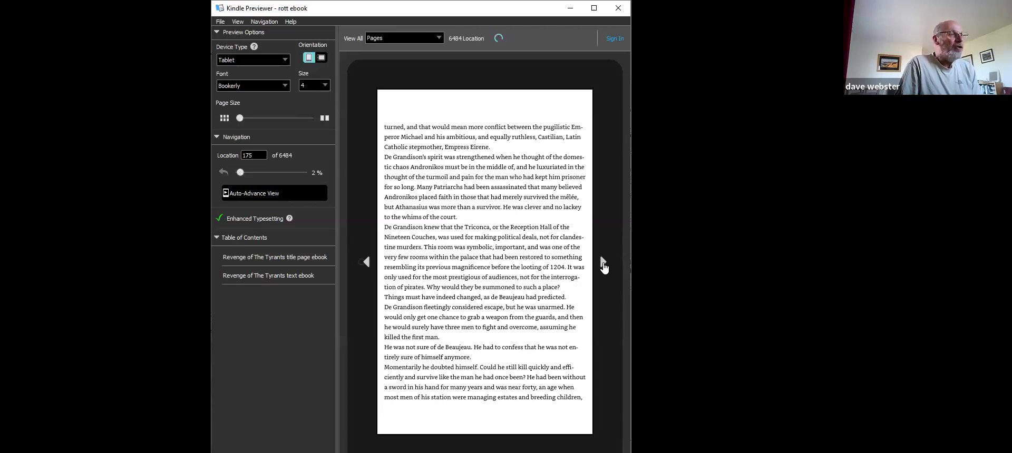
click(604, 263)
click(604, 264)
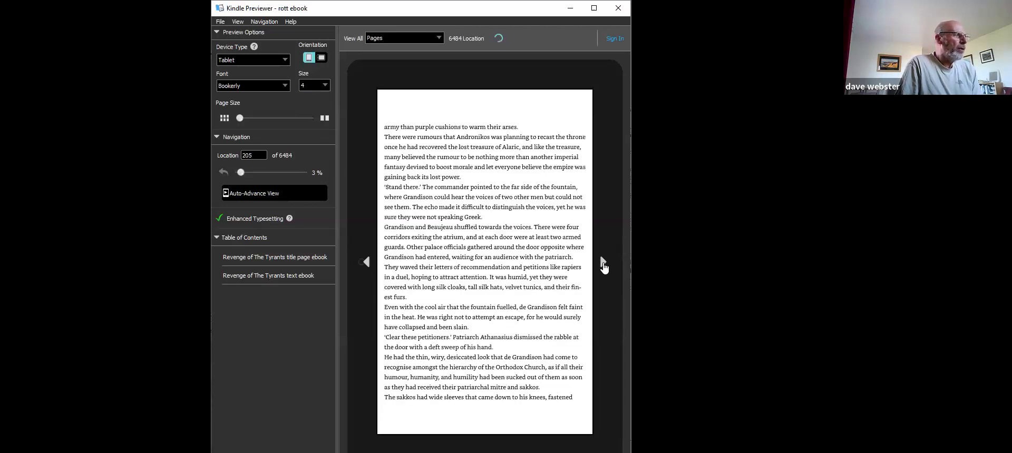
click(604, 264)
click(604, 264)
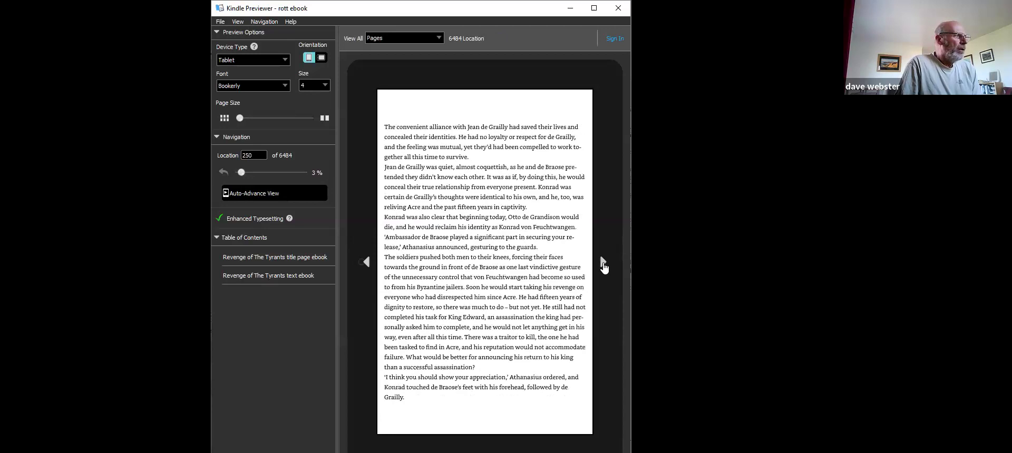
click(604, 263)
click(604, 264)
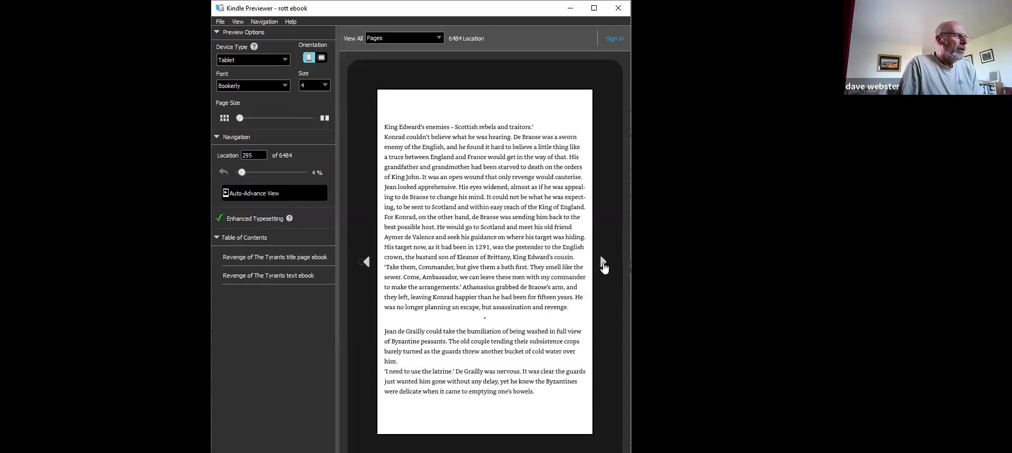
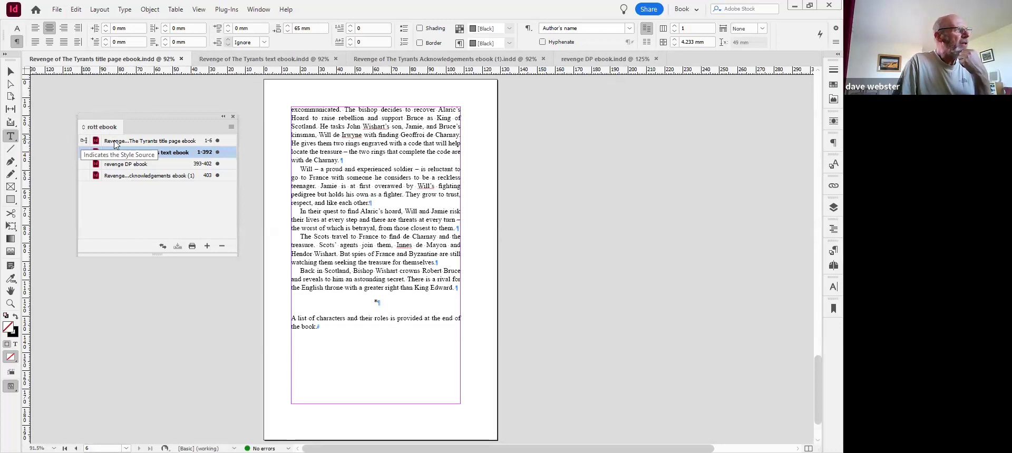
- In InDesign, select the title page document in the rott ebook book and review its title and author in the file information
click(83, 152)
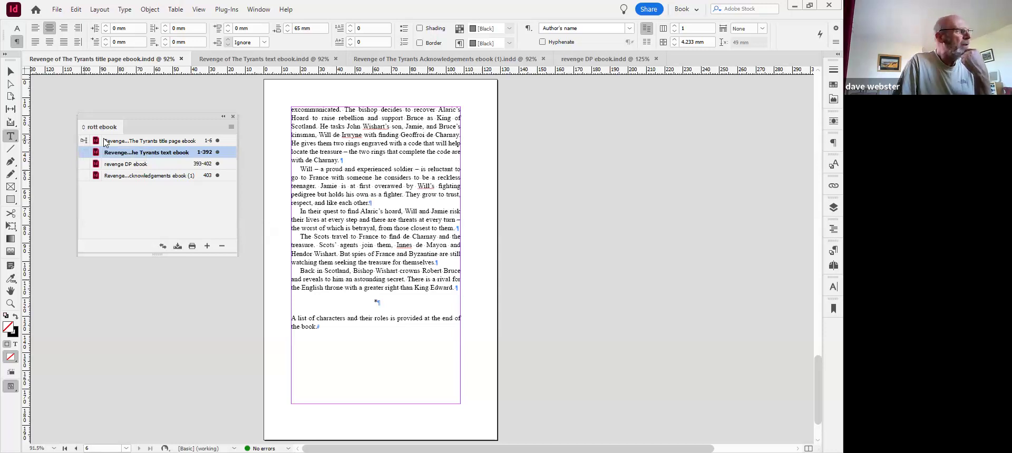
click(84, 141)
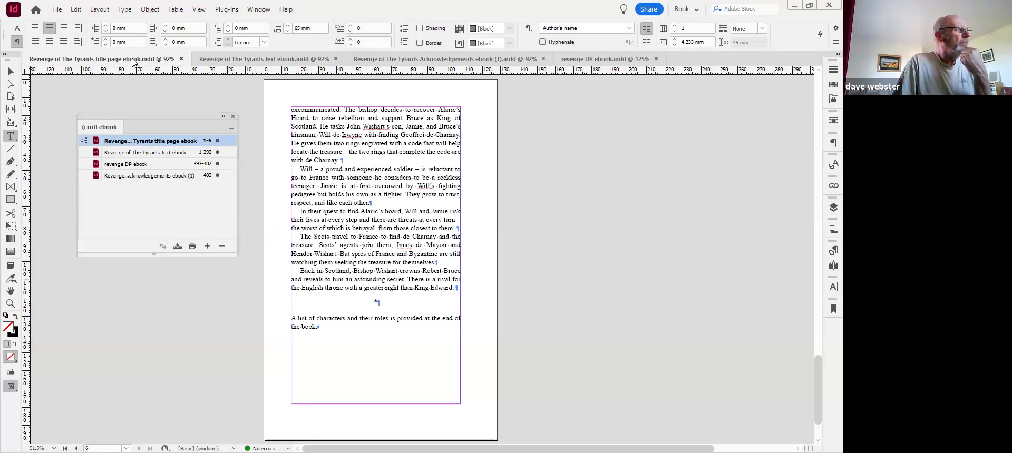
drag(820, 393, 820, 141)
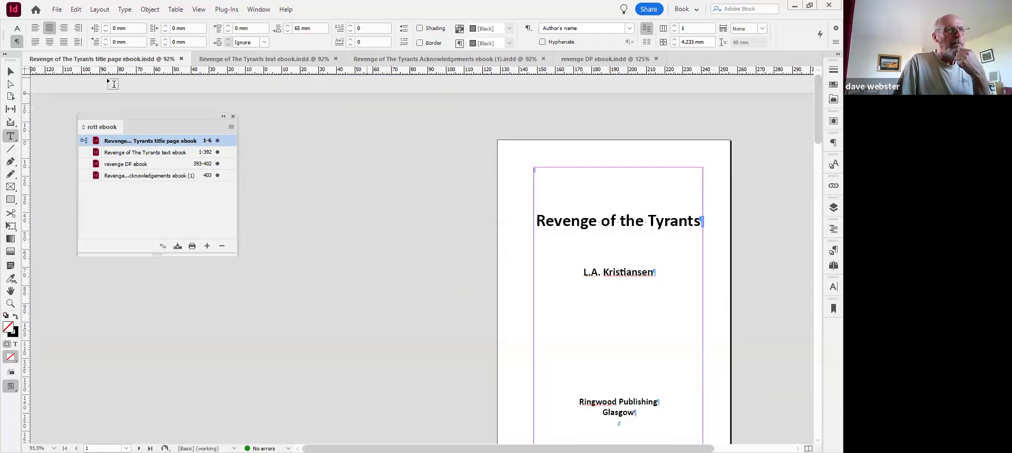
click(62, 13)
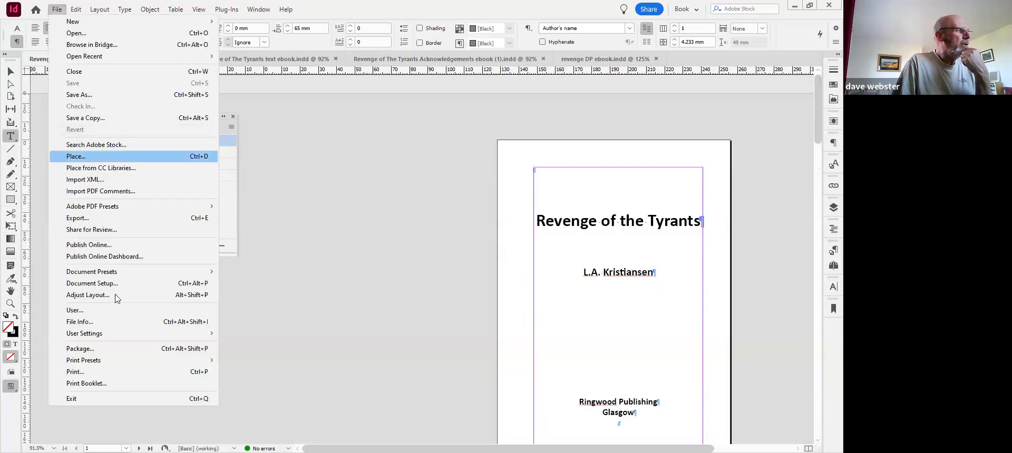
click(108, 324)
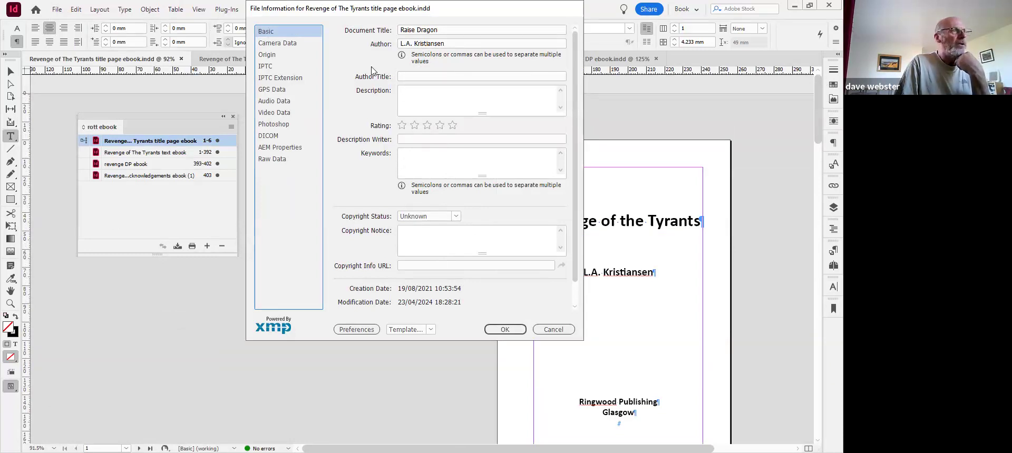
click(503, 330)
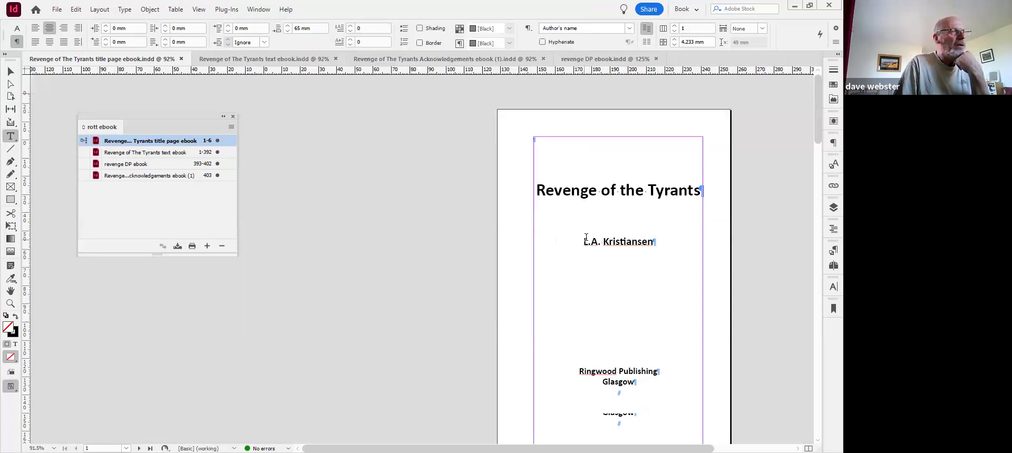
- Look through the title page document from the title page to The Story So Far, examining its page layout
scroll(635, 257, down, 6)
scroll(638, 260, down, 6)
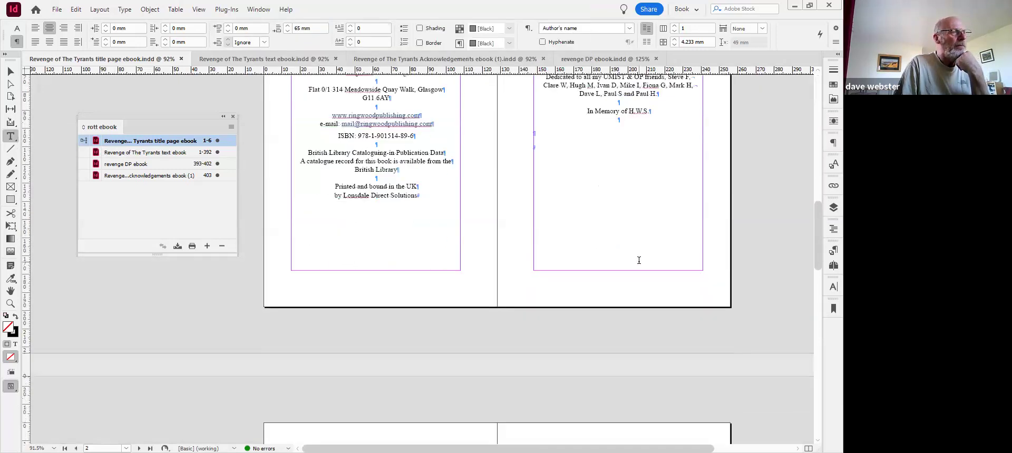
scroll(641, 259, down, 6)
scroll(647, 253, down, 6)
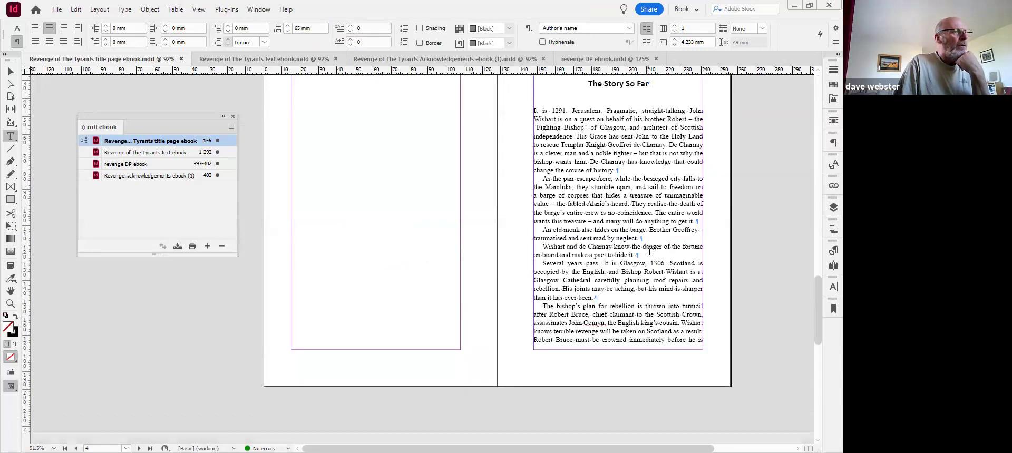
scroll(649, 253, up, 4)
scroll(649, 252, up, 4)
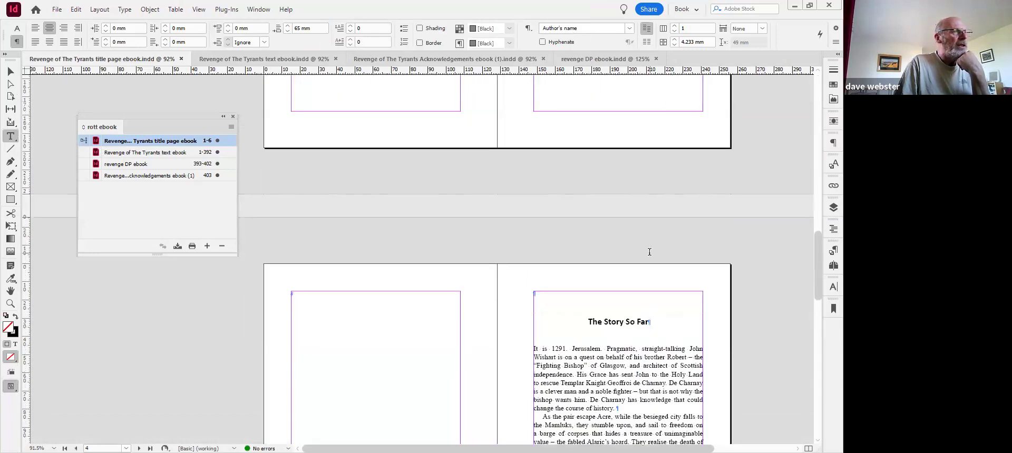
- Draw an empty frame about 93 by 163 mm within the margins of the blank page facing The Story So Far
scroll(650, 252, up, 6)
scroll(561, 255, down, 6)
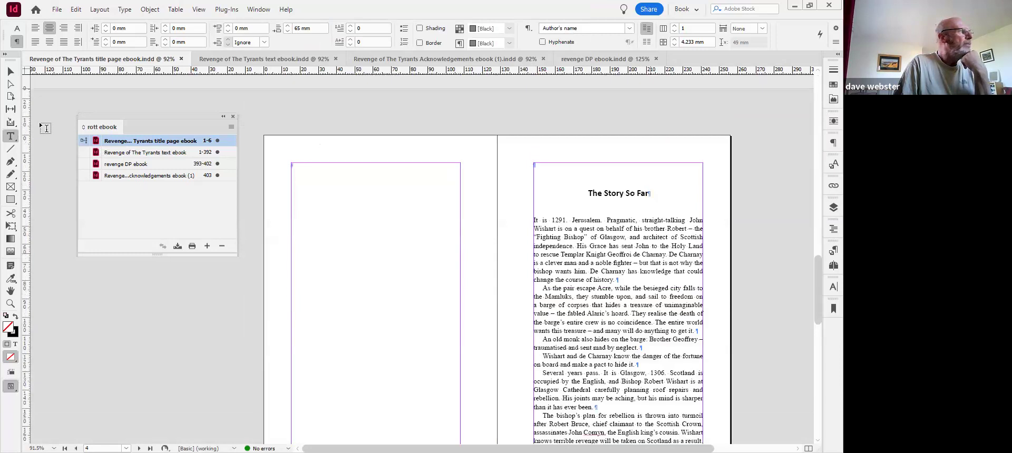
click(9, 73)
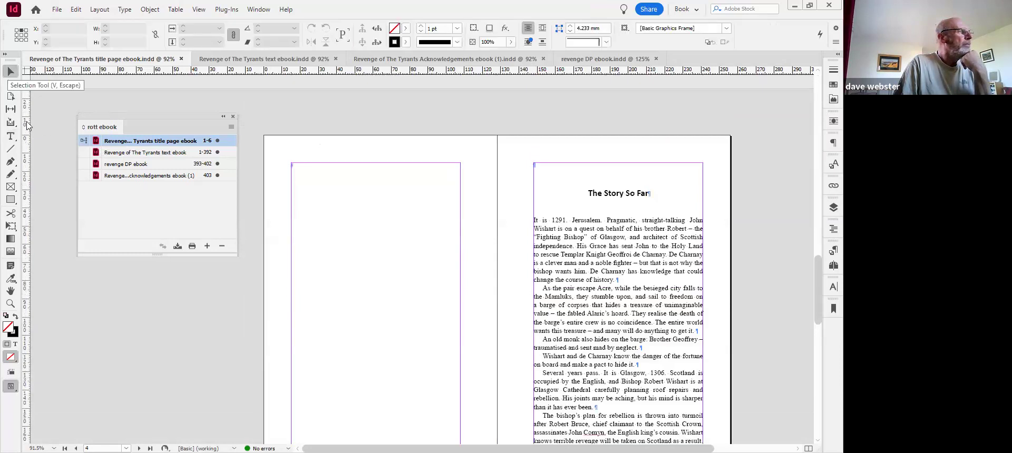
key(f)
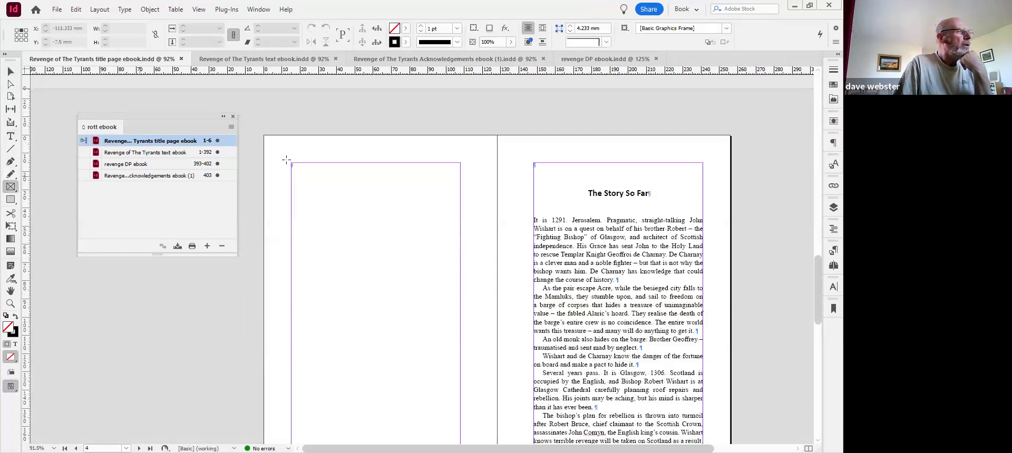
drag(291, 164, 460, 399)
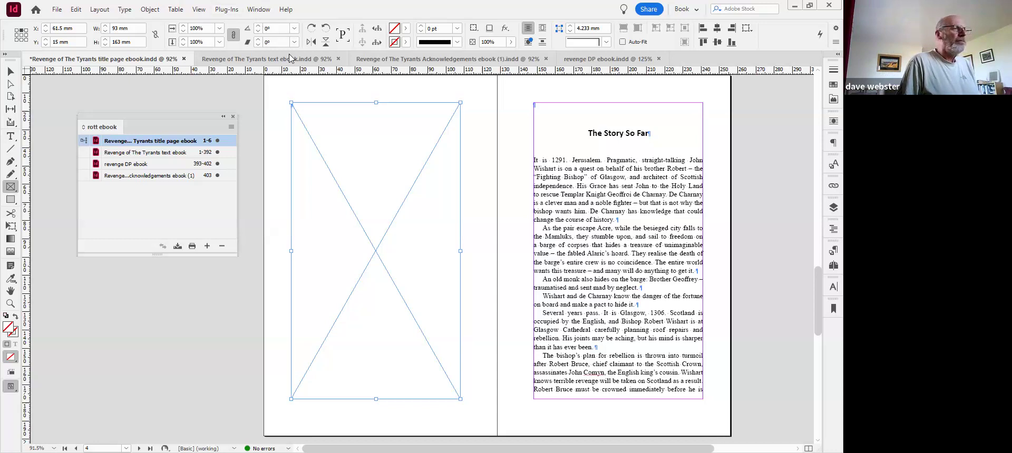
- Set up a table of contents with its title in the Chapter Heading style, including all Chapter Heading paragraphs
click(100, 9)
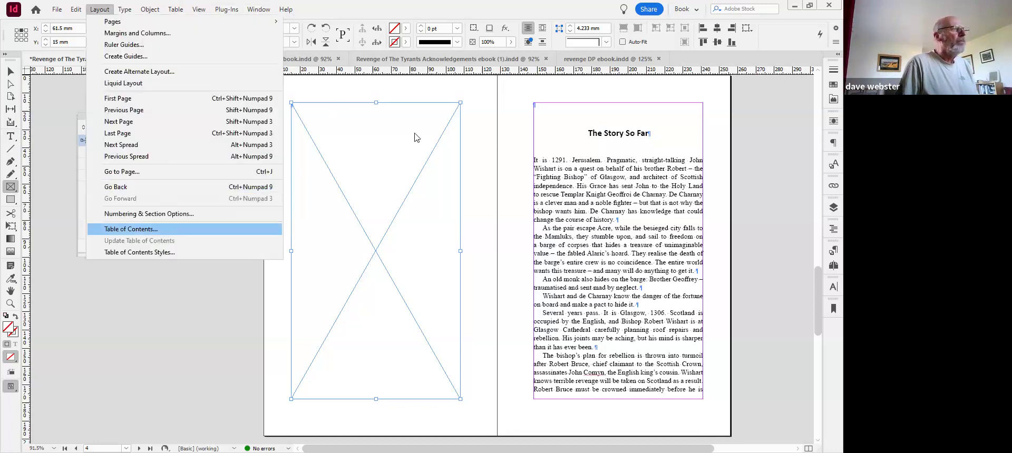
key(Return)
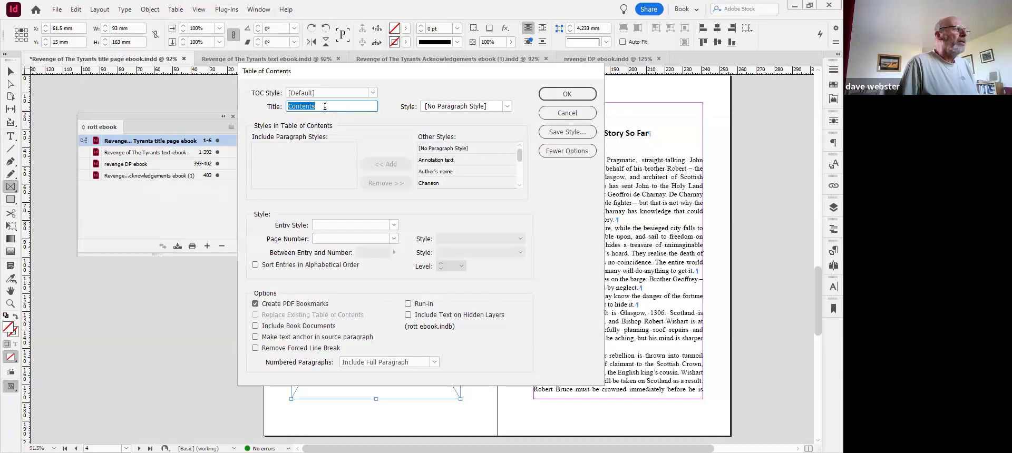
click(507, 107)
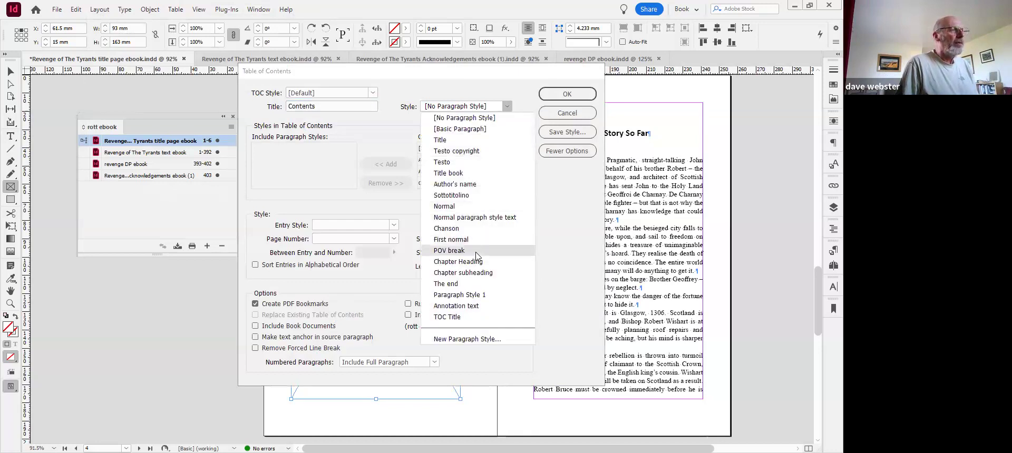
click(458, 262)
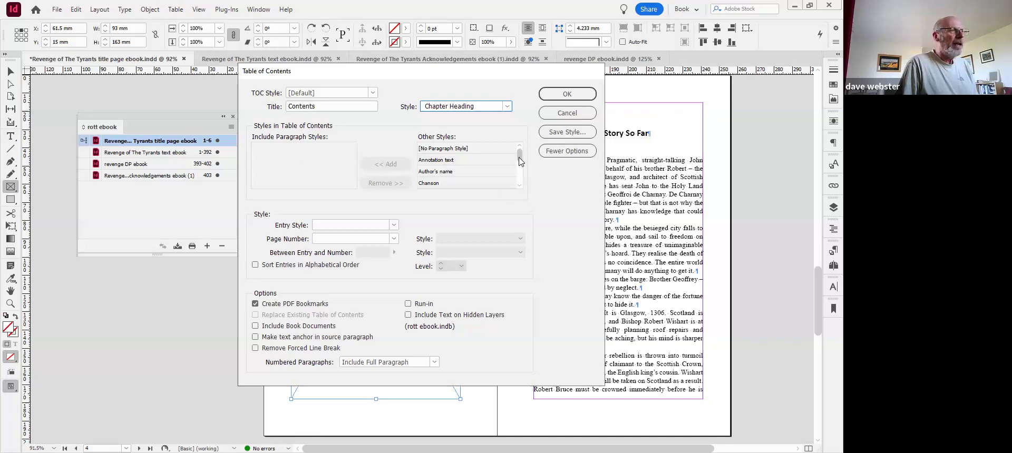
drag(520, 161, 521, 165)
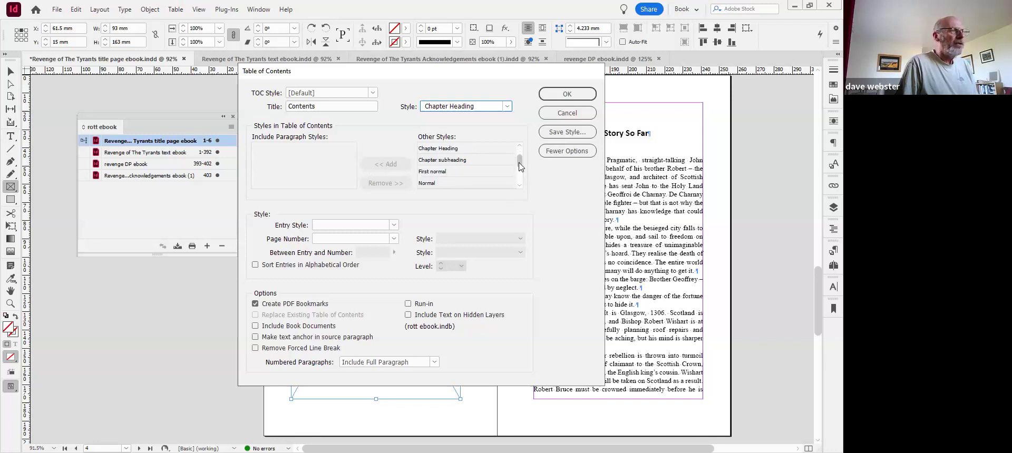
click(454, 150)
click(404, 169)
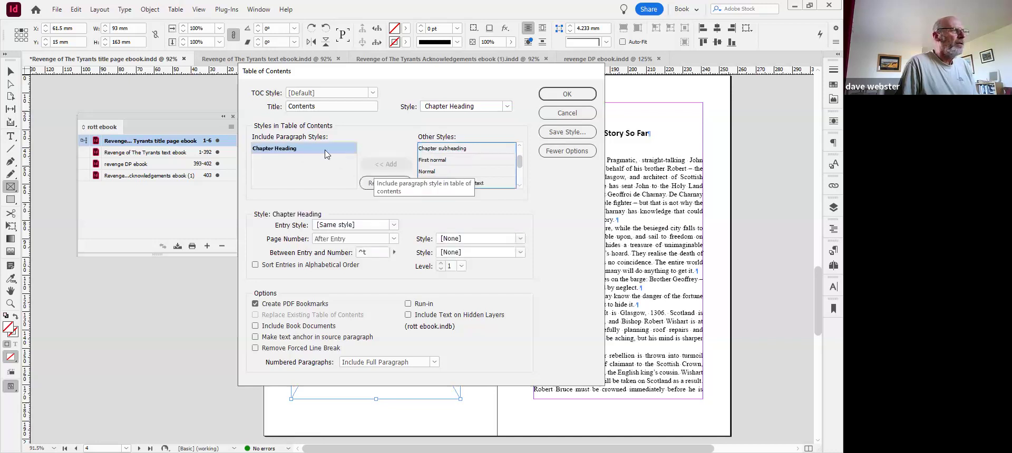
- Format the contents entries as [Basic Paragraph] with no page number, including book documents and making text anchors in the source paragraphs
click(394, 226)
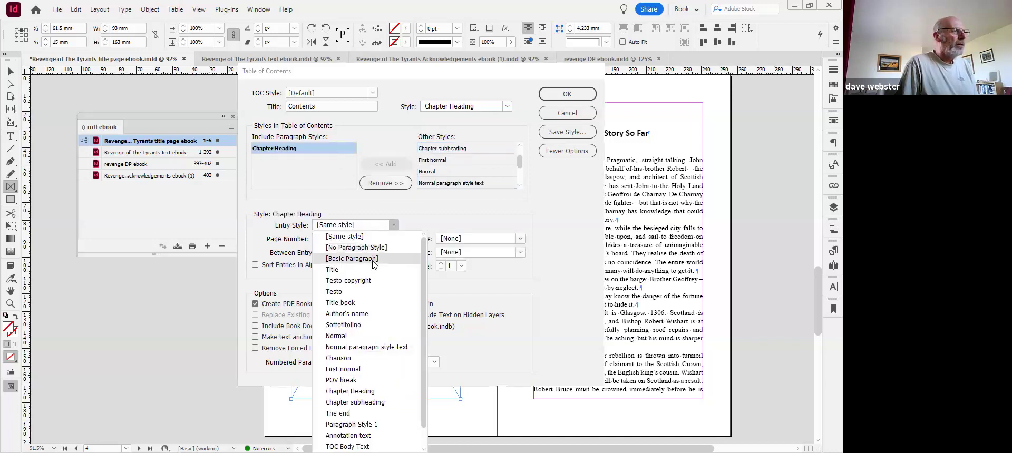
click(373, 260)
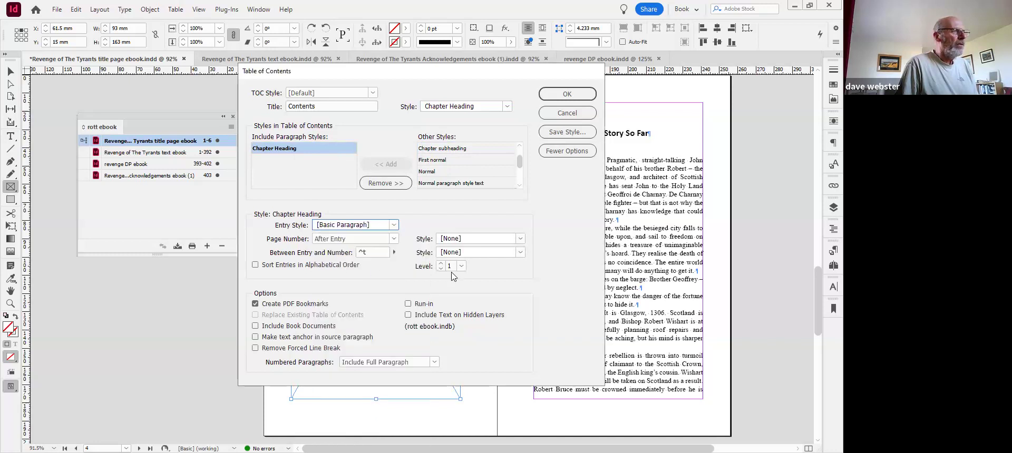
click(394, 239)
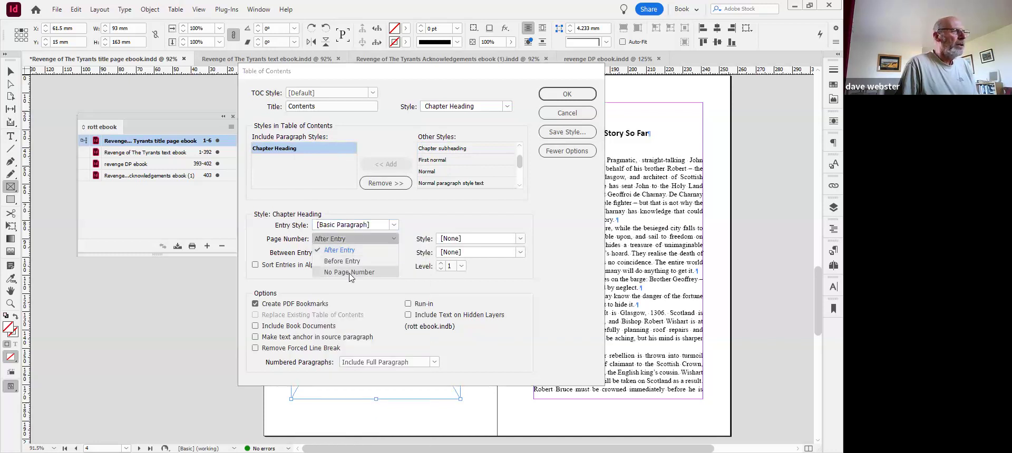
click(379, 271)
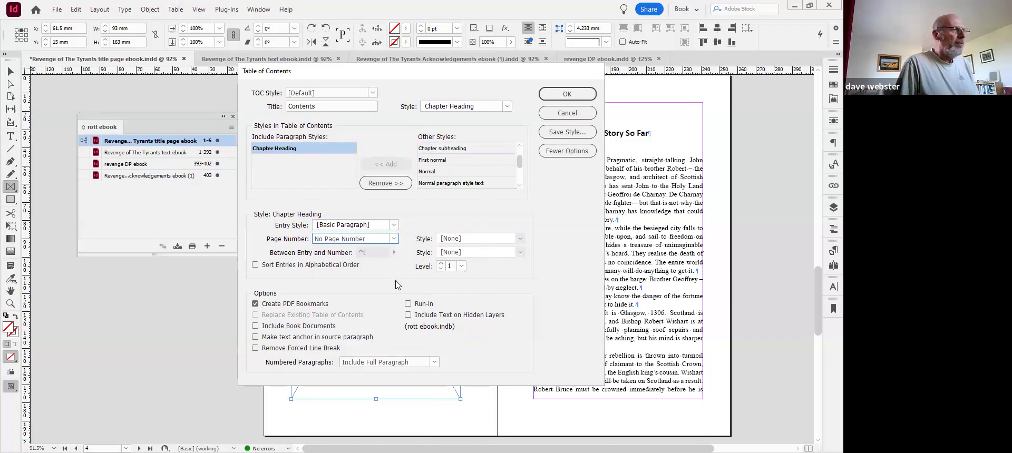
click(256, 331)
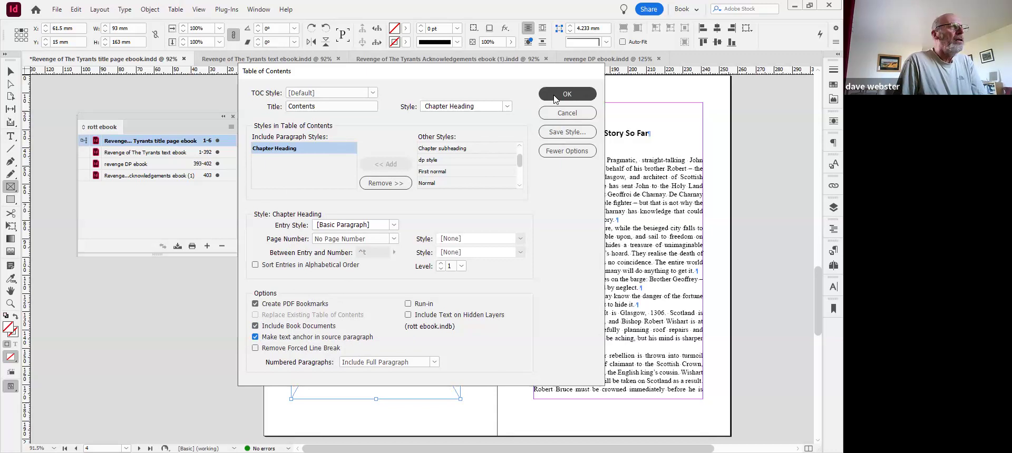
- Generate the table of contents and place it in the empty frame facing The Story So Far
click(572, 95)
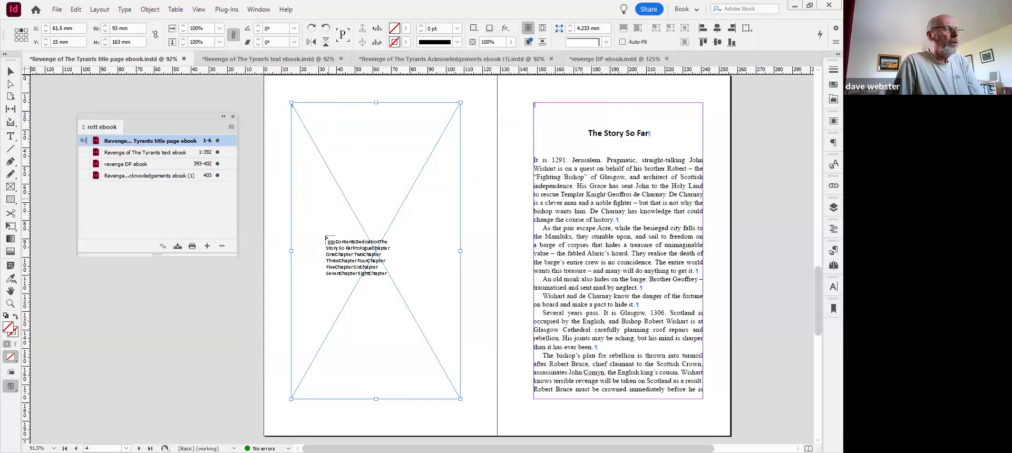
key(Escape)
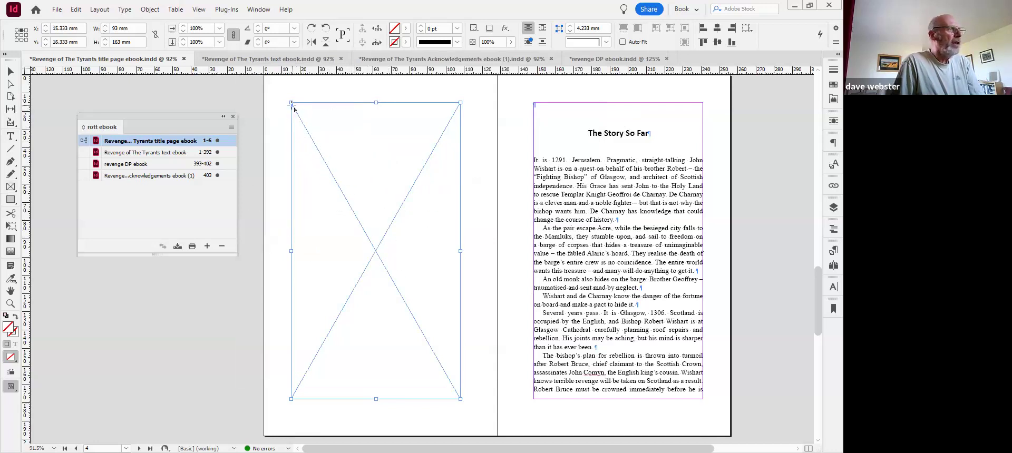
click(295, 107)
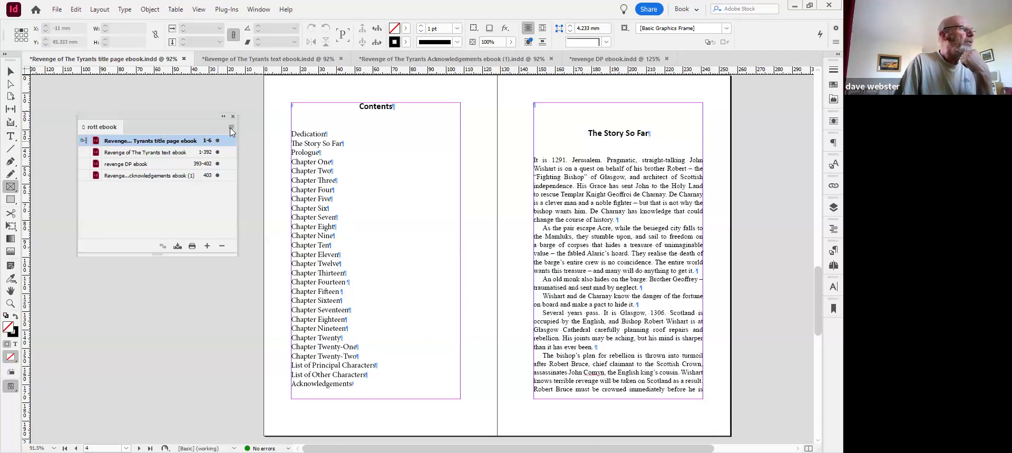
- Save the title page document and the rott ebook book
click(57, 11)
click(76, 83)
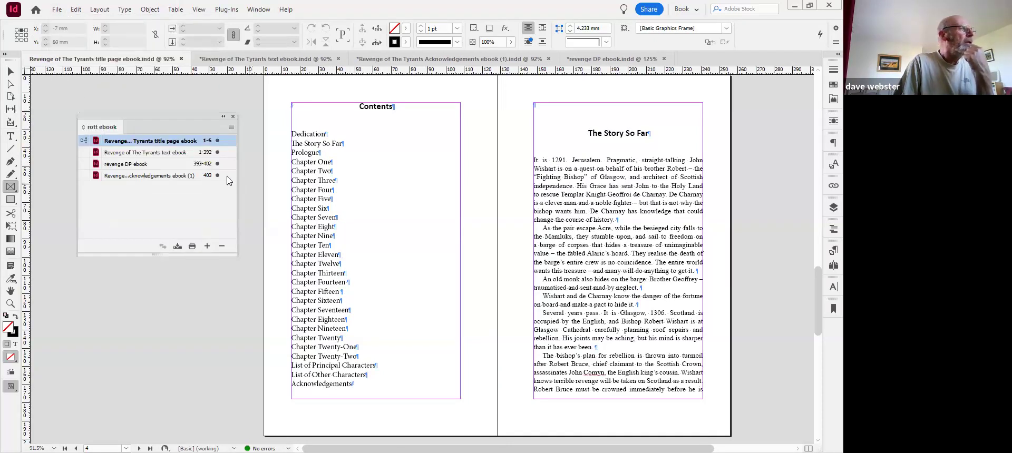
click(231, 127)
click(257, 169)
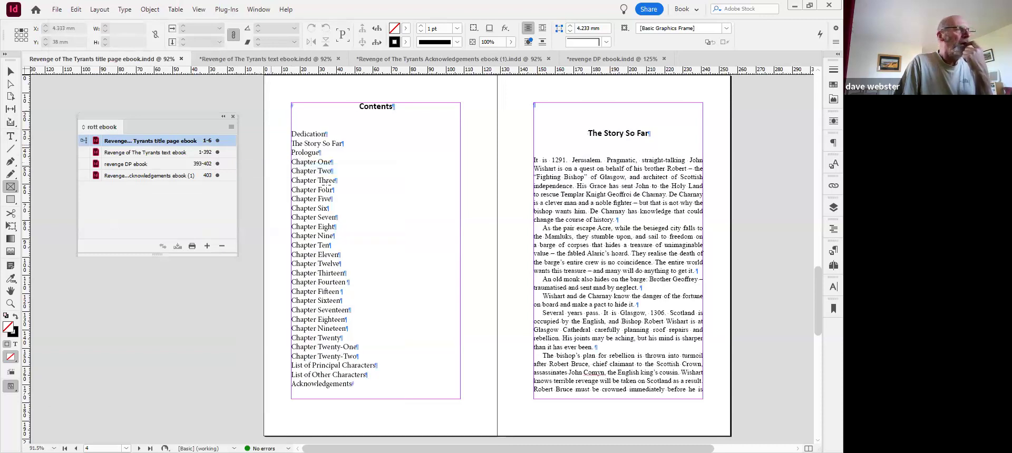
- Save the revenge DP ebook, Acknowledgements ebook and text ebook documents
scroll(626, 106, up, 3)
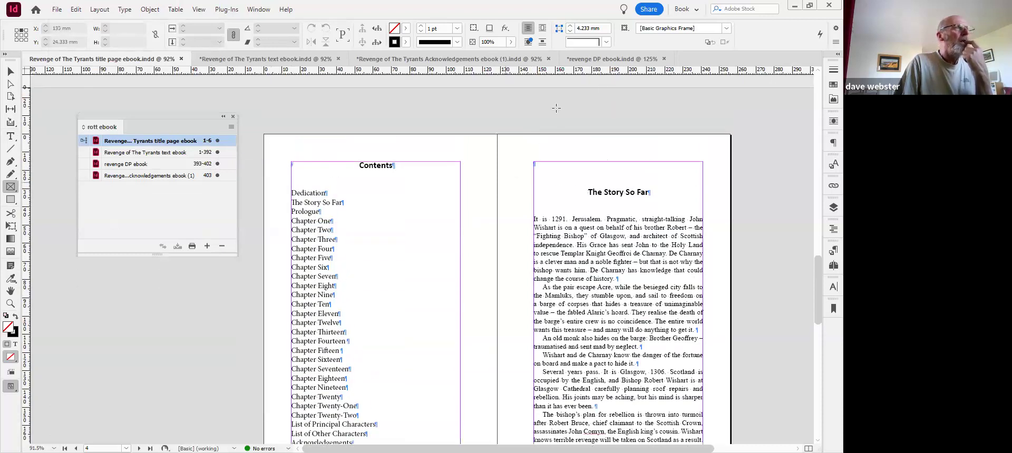
click(623, 61)
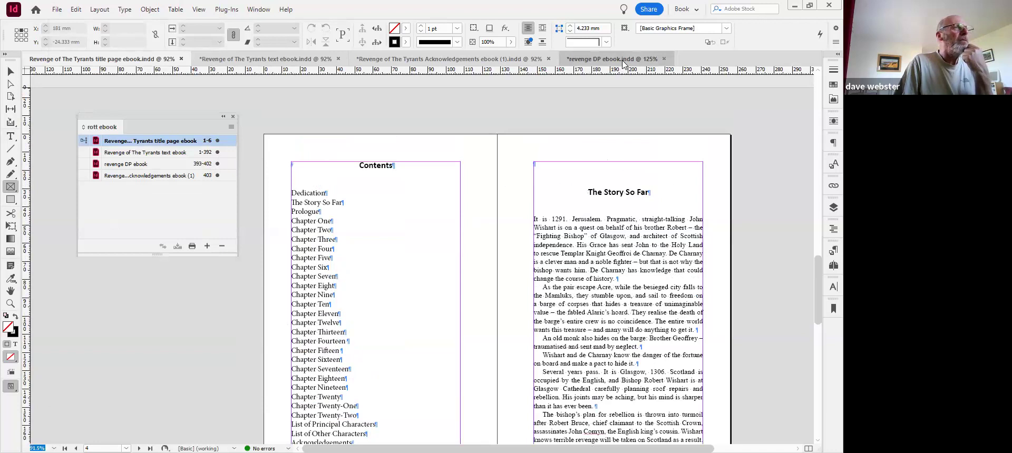
click(57, 11)
click(70, 83)
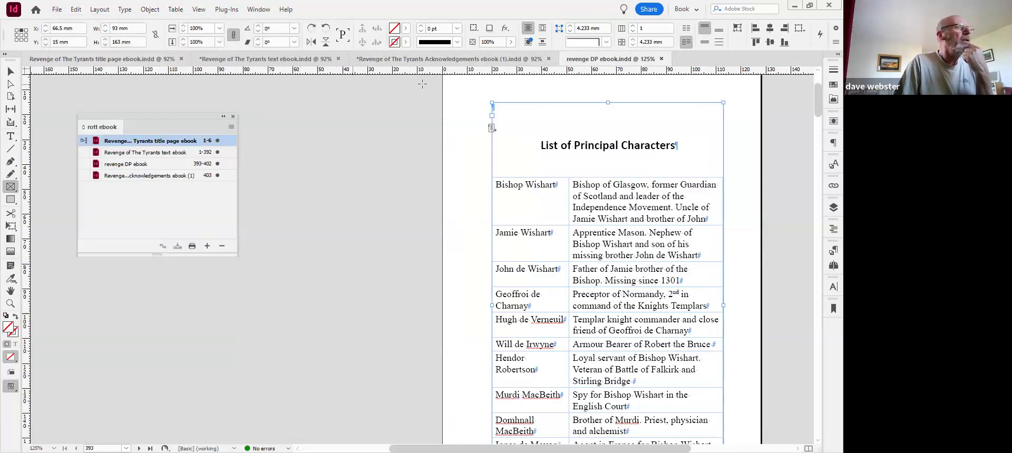
click(432, 62)
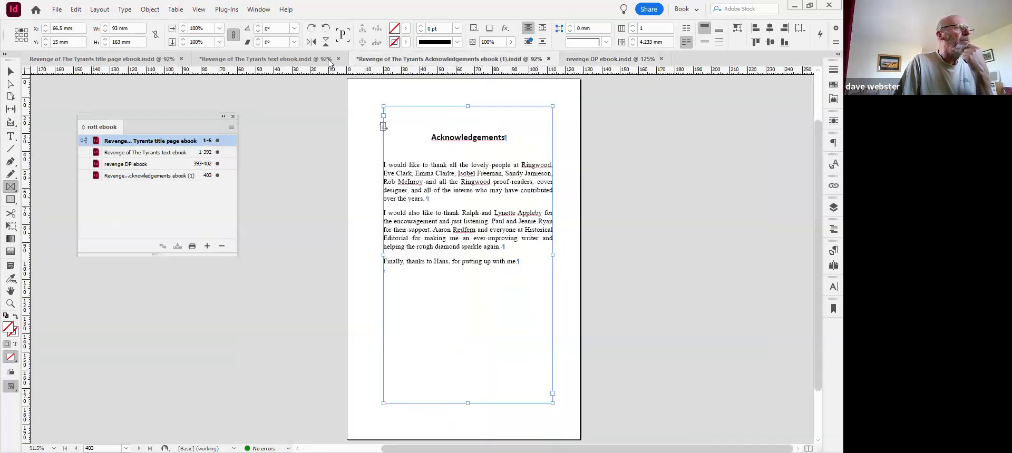
click(58, 10)
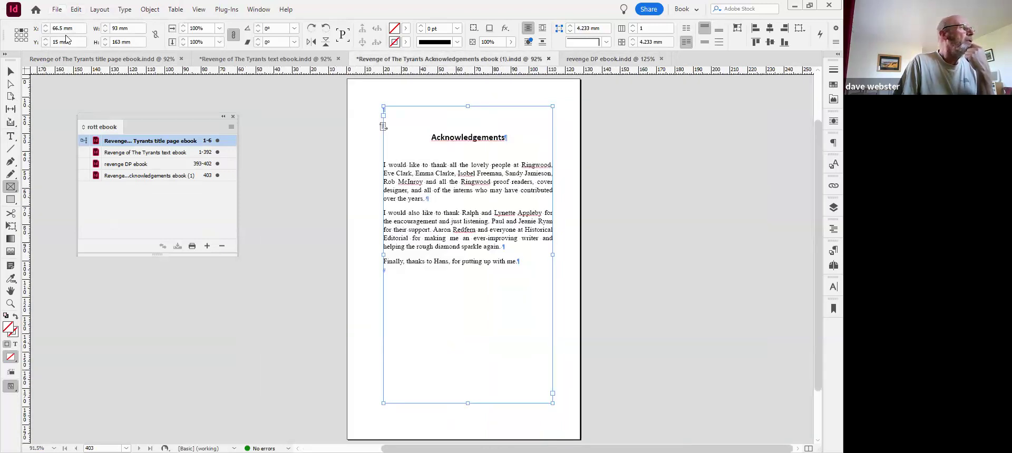
click(70, 83)
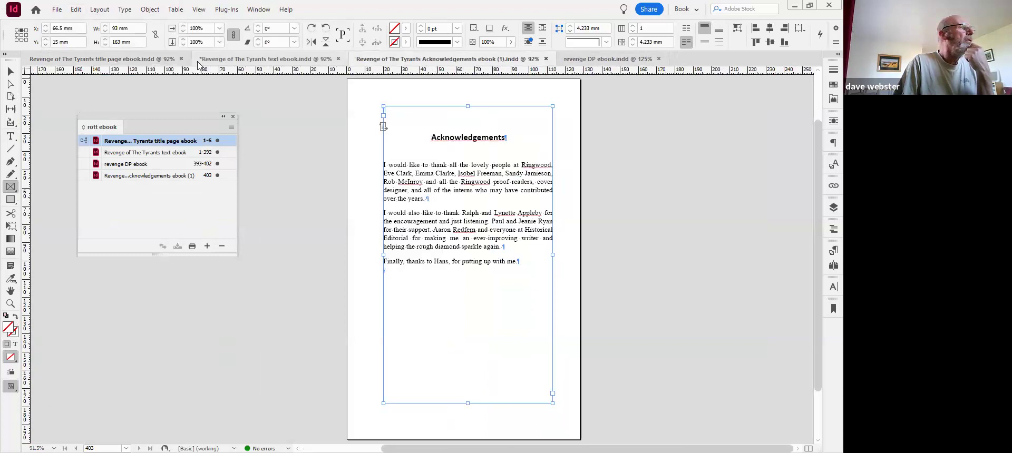
click(53, 9)
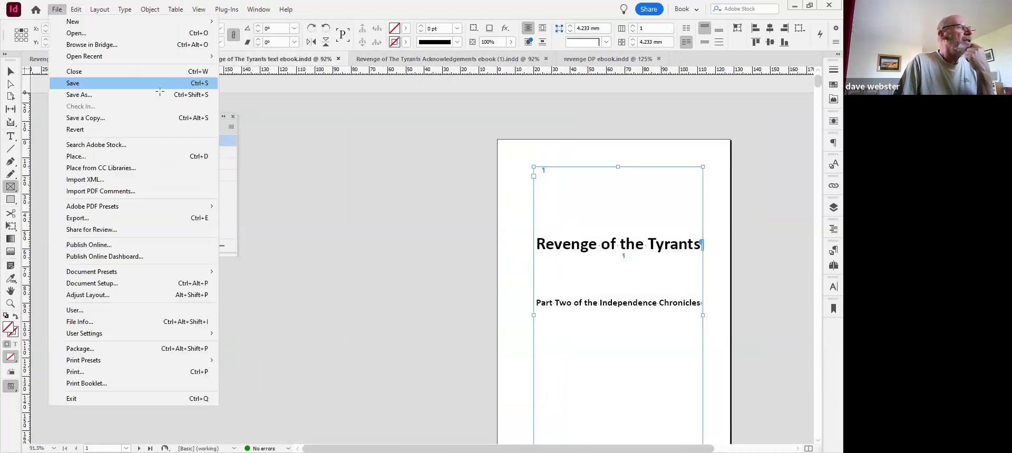
click(346, 84)
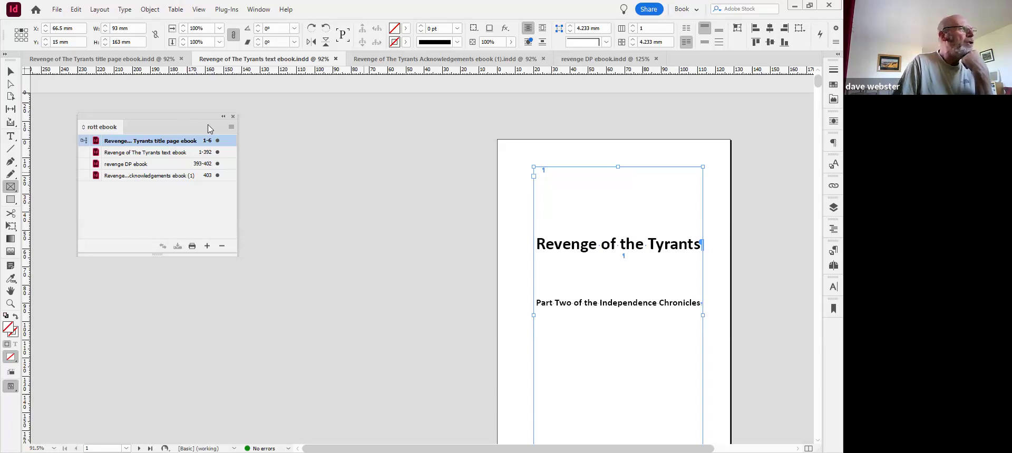
- Preflight the entire rott ebook book using the [Basic] (working) profile
click(232, 131)
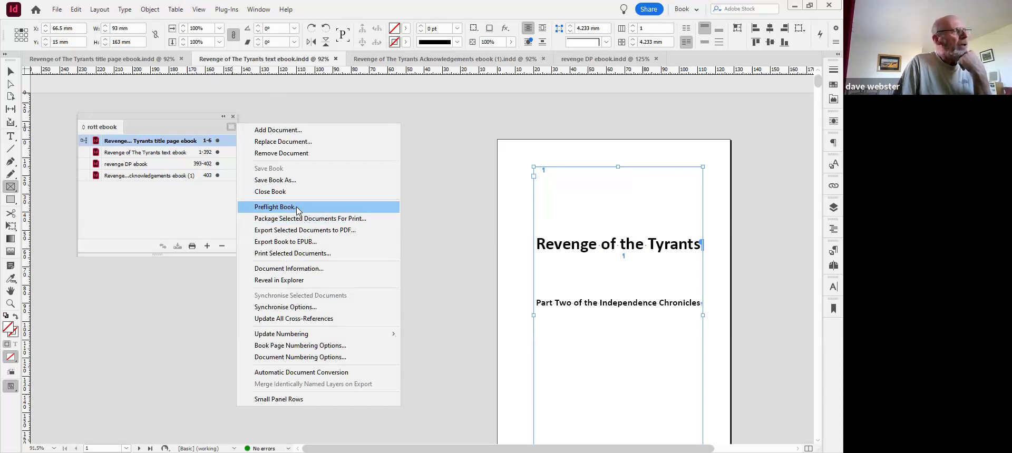
click(344, 207)
click(343, 138)
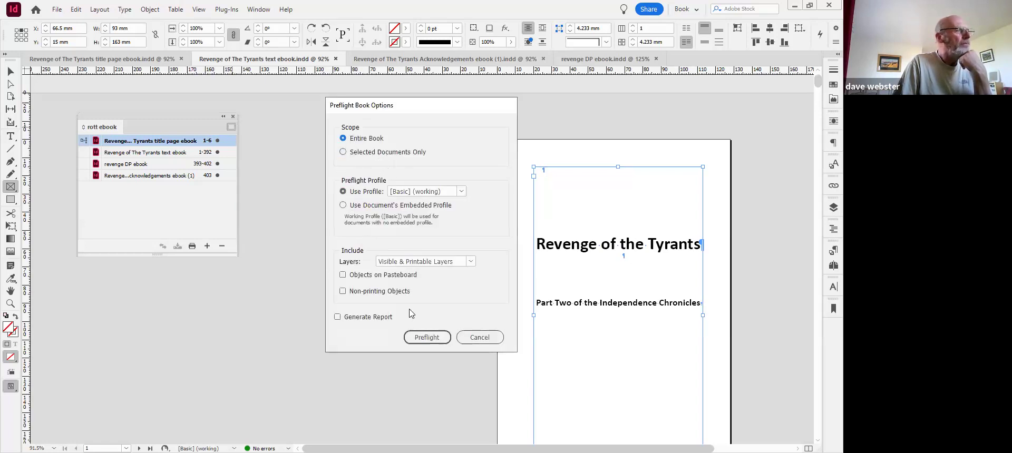
click(426, 337)
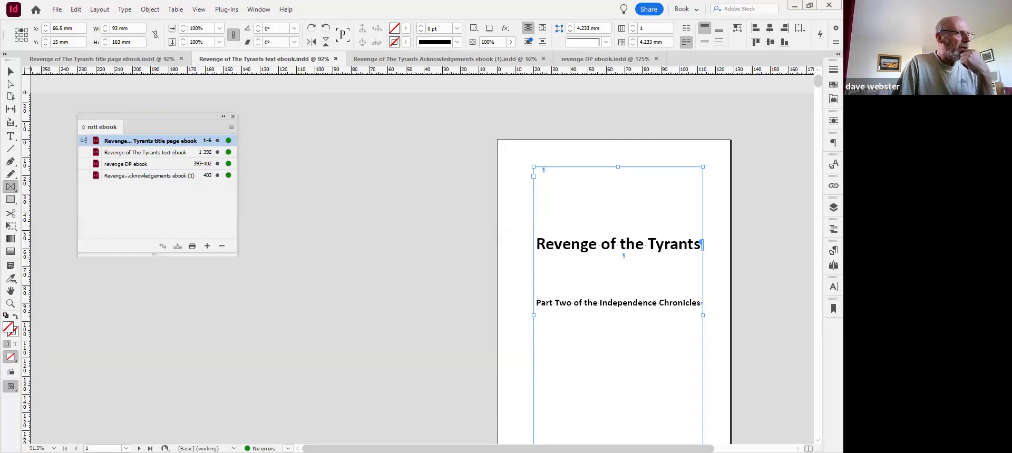
- Show the detailed preflight results beside the book's document list and look through the text document to the Prologue
click(288, 448)
click(353, 404)
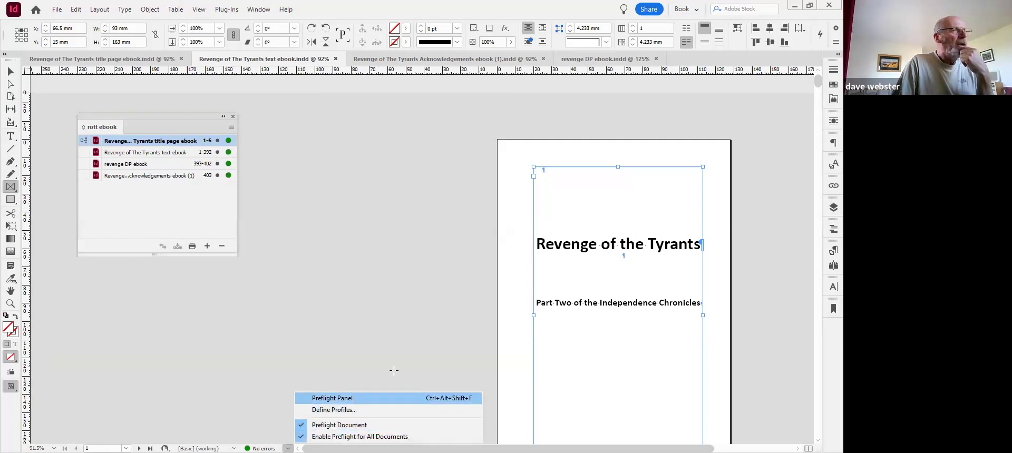
drag(637, 96, 363, 125)
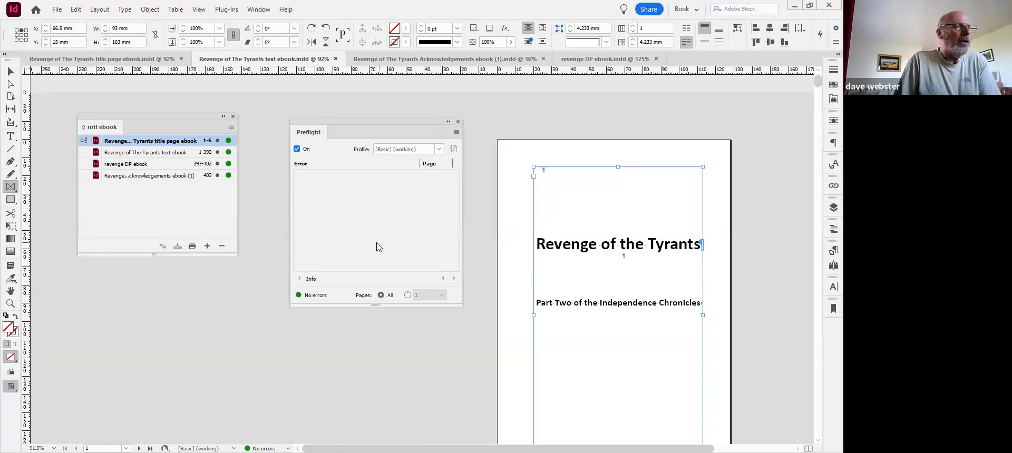
scroll(535, 278, down, 3)
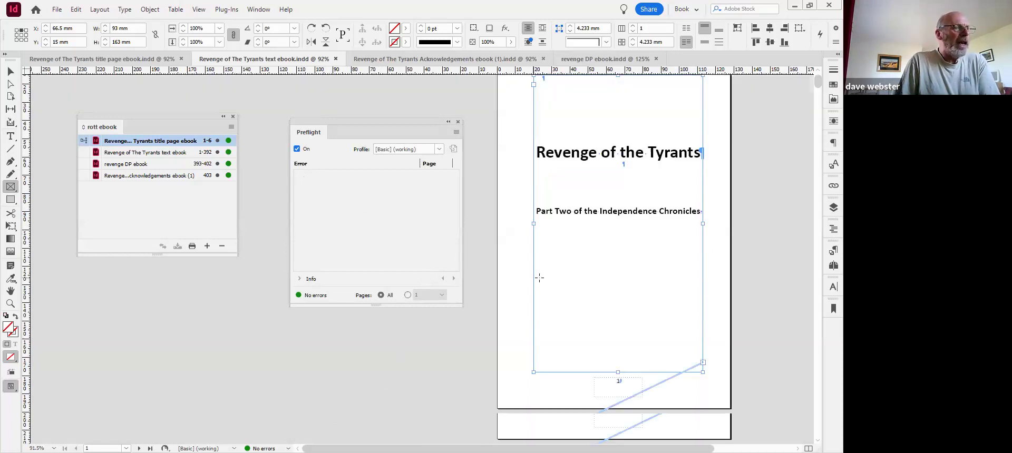
scroll(539, 278, down, 7)
scroll(542, 339, down, 2)
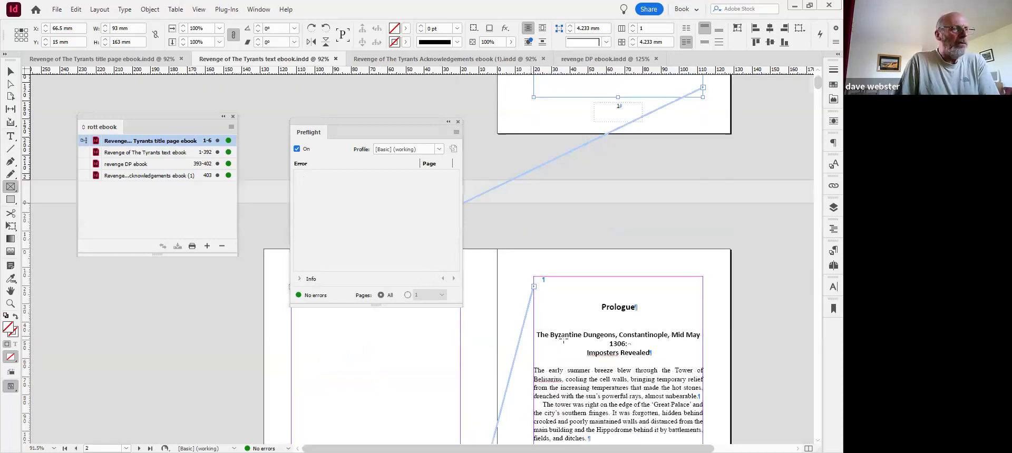
- Look over the layout of the text document's title page, the Prologue opening and pages 4 and 5
scroll(624, 360, down, 3)
scroll(697, 414, down, 1)
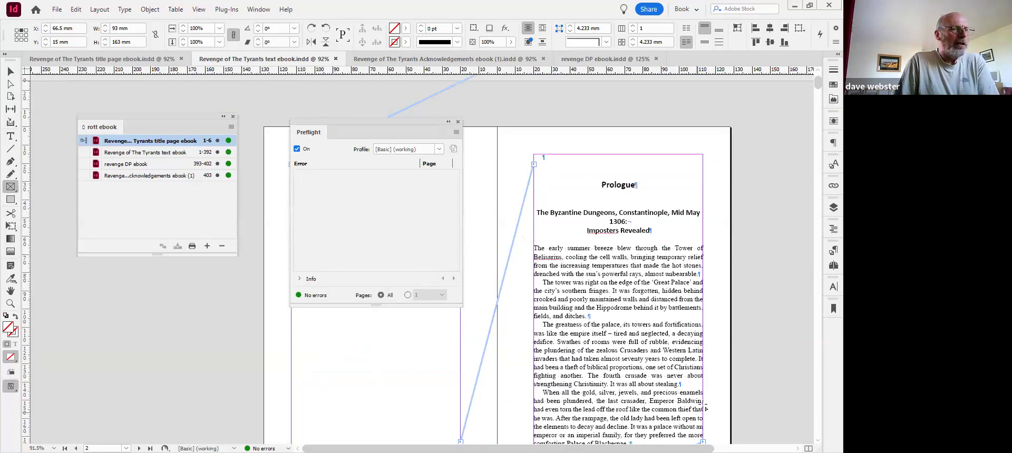
scroll(706, 407, down, 2)
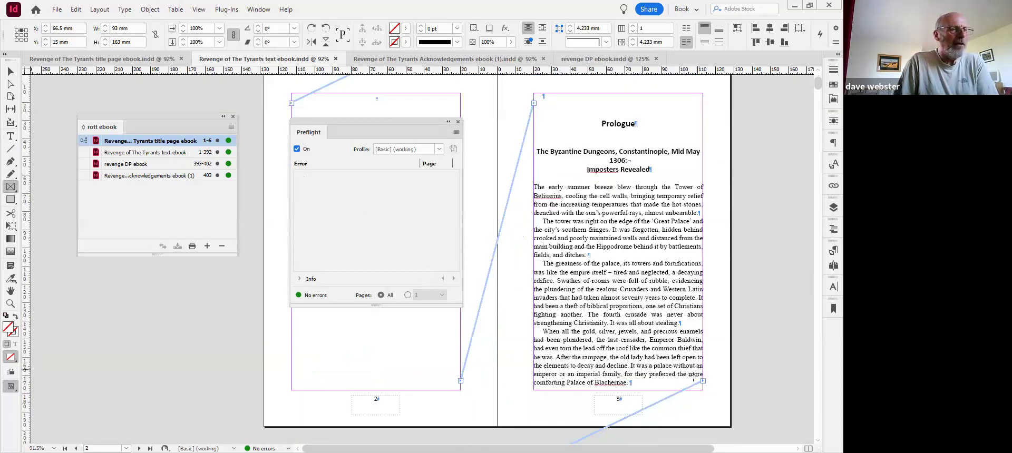
scroll(657, 326, up, 10)
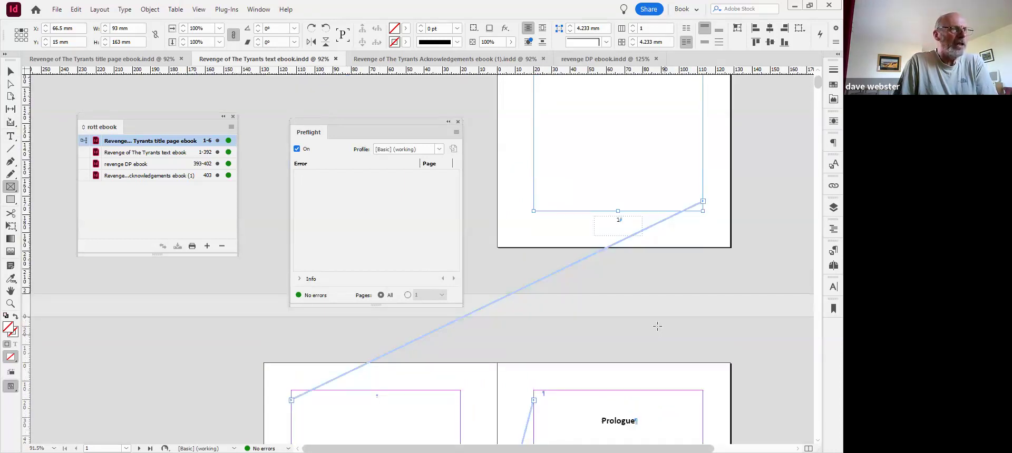
scroll(657, 327, up, 4)
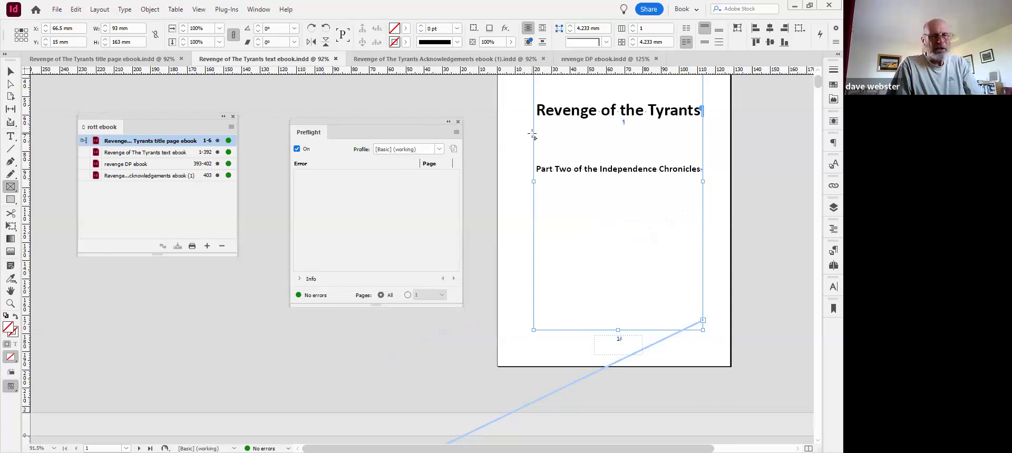
scroll(667, 190, down, 3)
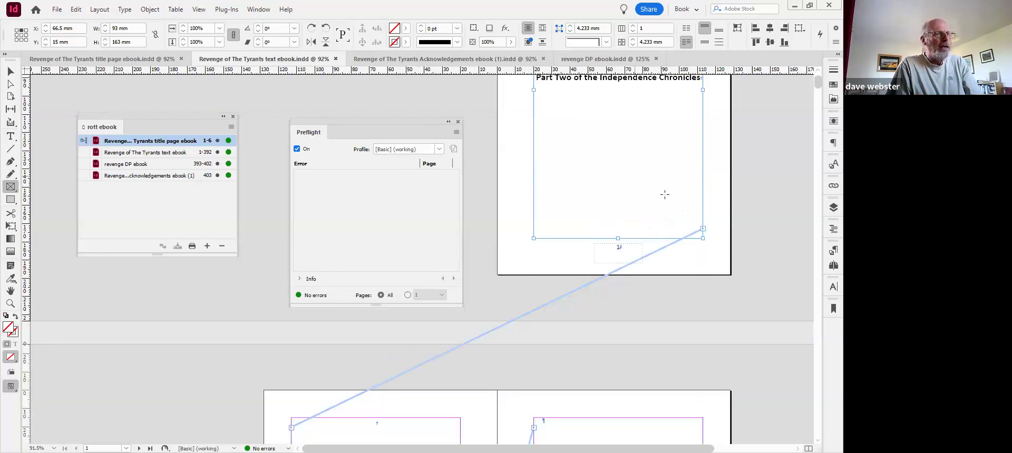
scroll(667, 195, down, 3)
scroll(709, 398, down, 2)
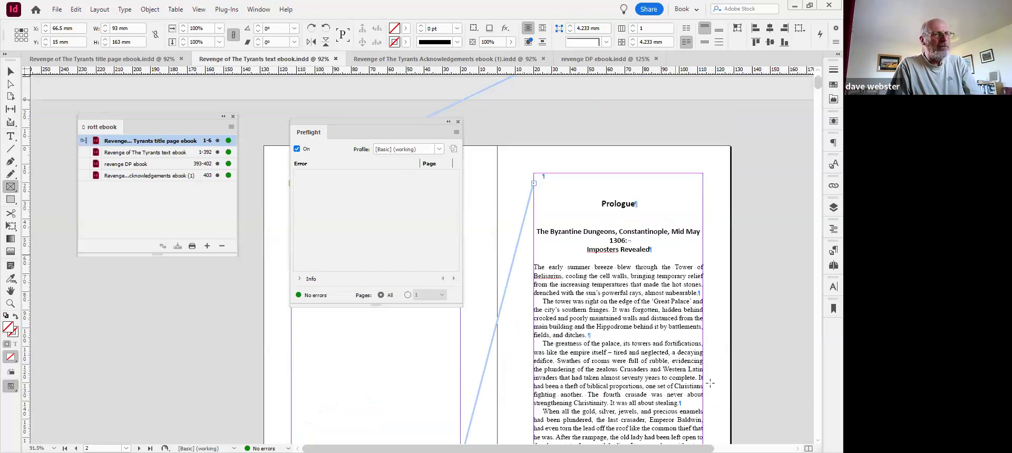
scroll(710, 384, down, 3)
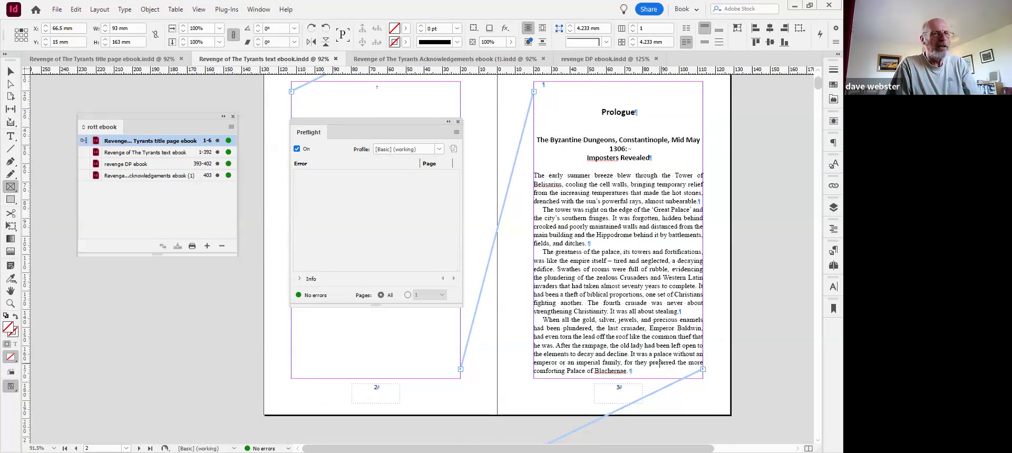
scroll(659, 364, down, 1)
scroll(659, 359, down, 4)
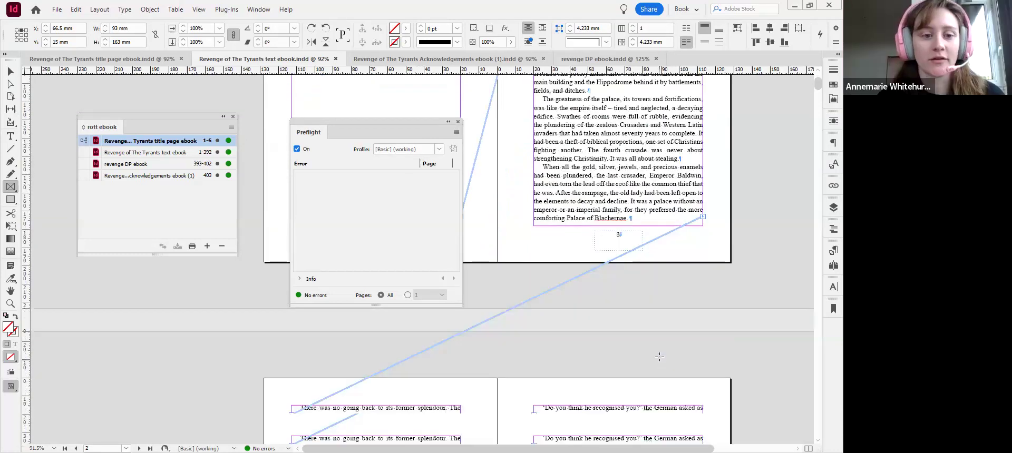
scroll(659, 359, down, 1)
scroll(664, 353, down, 3)
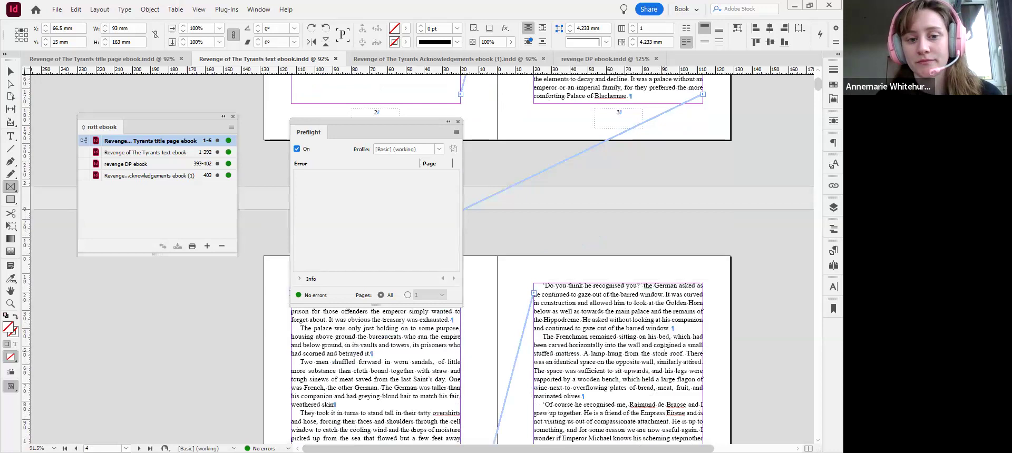
scroll(664, 349, down, 2)
scroll(665, 348, down, 3)
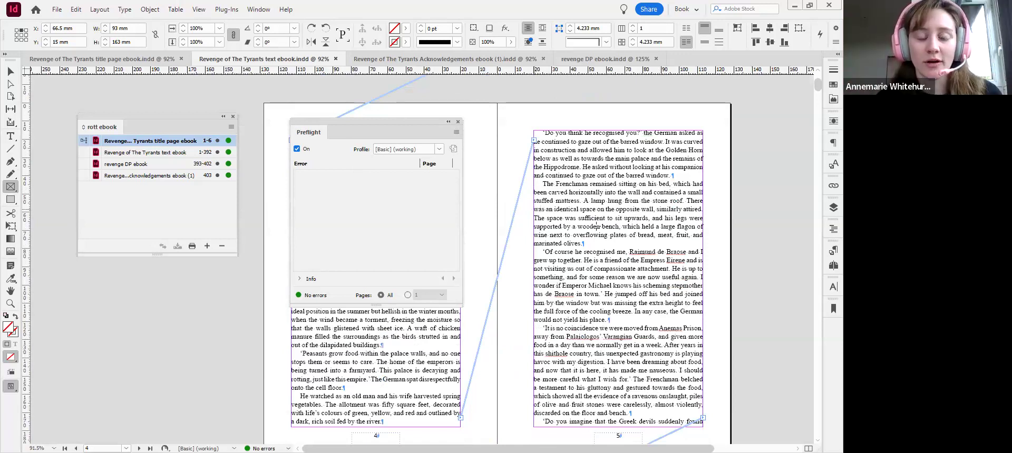
scroll(596, 227, down, 1)
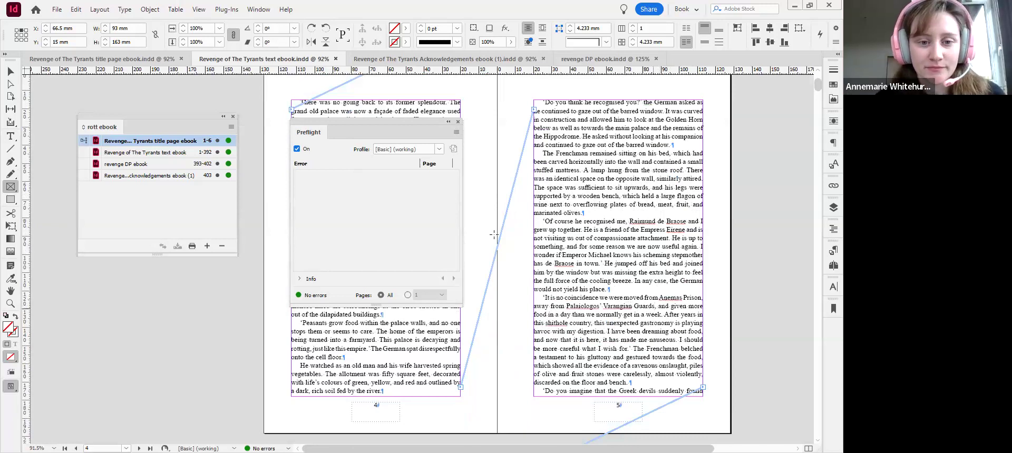
scroll(474, 201, down, 1)
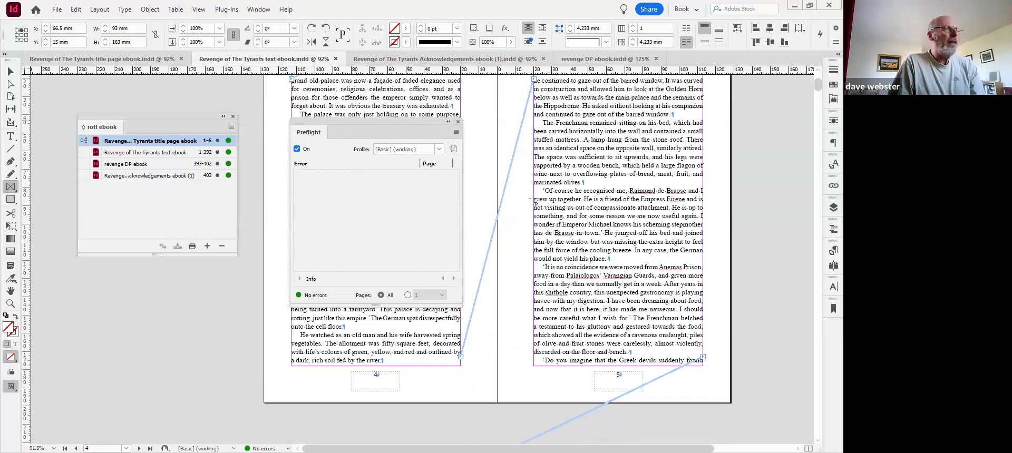
- Move the preflight results off the facing pages and look through pages 4 to 9 of the text document
drag(376, 121, 723, 305)
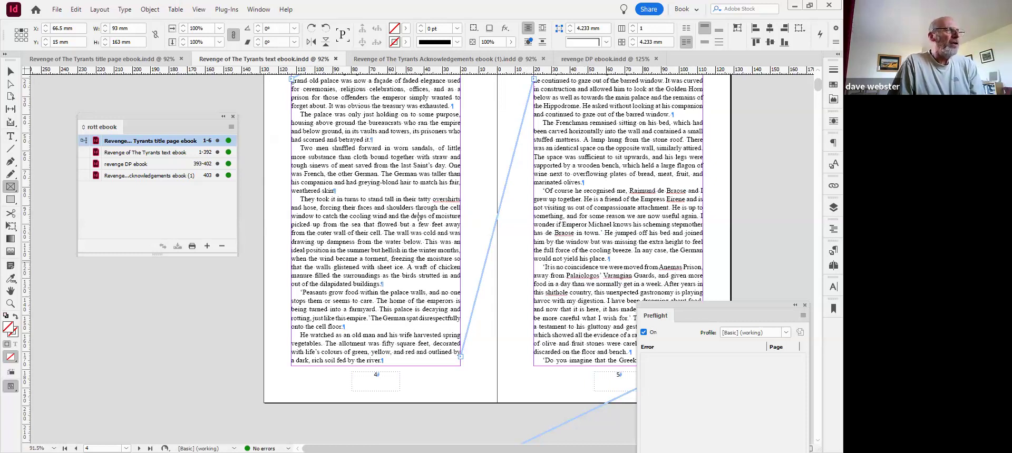
scroll(435, 236, down, 3)
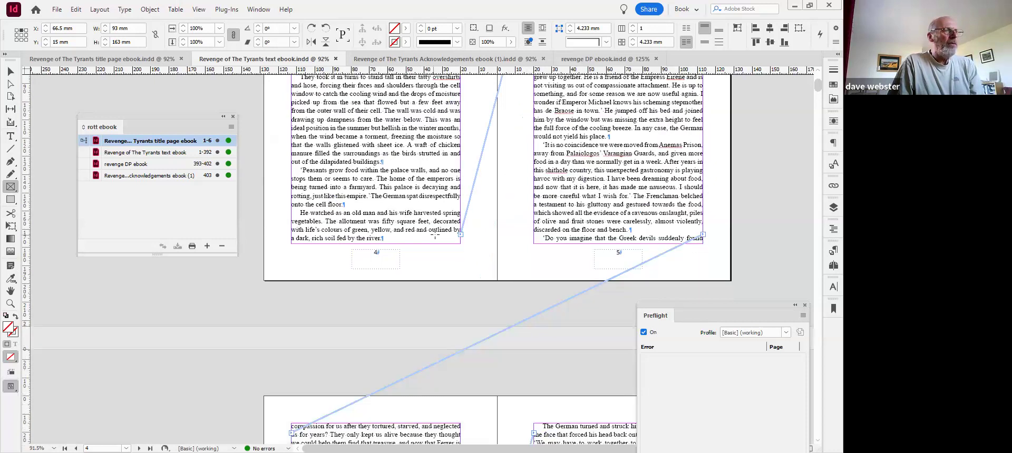
scroll(435, 236, down, 7)
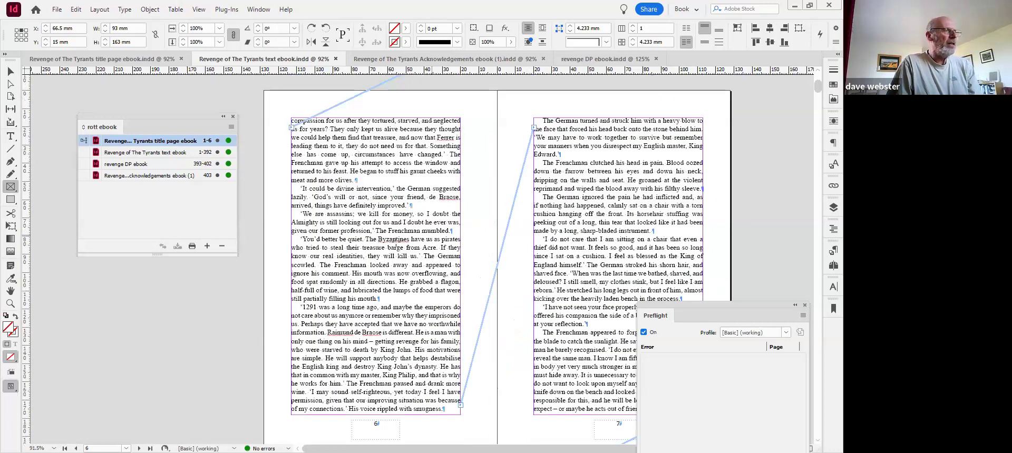
scroll(395, 245, down, 1)
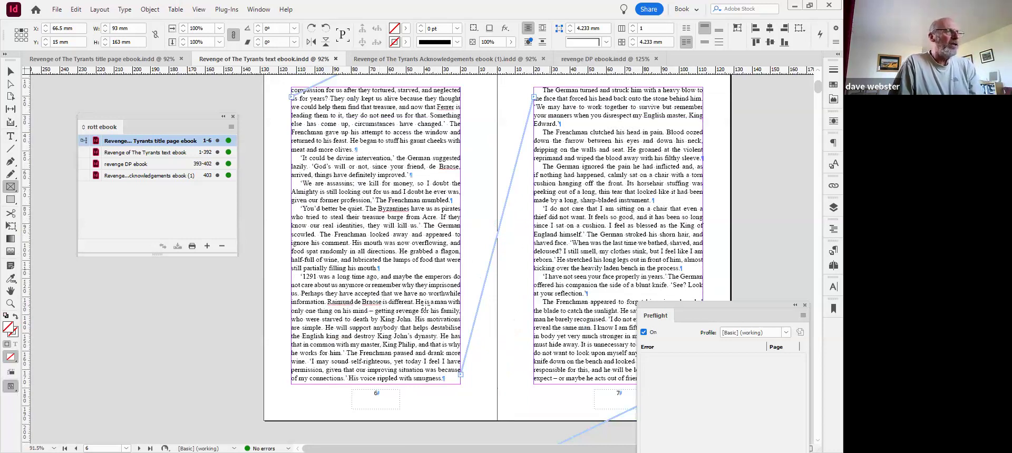
scroll(429, 296, down, 3)
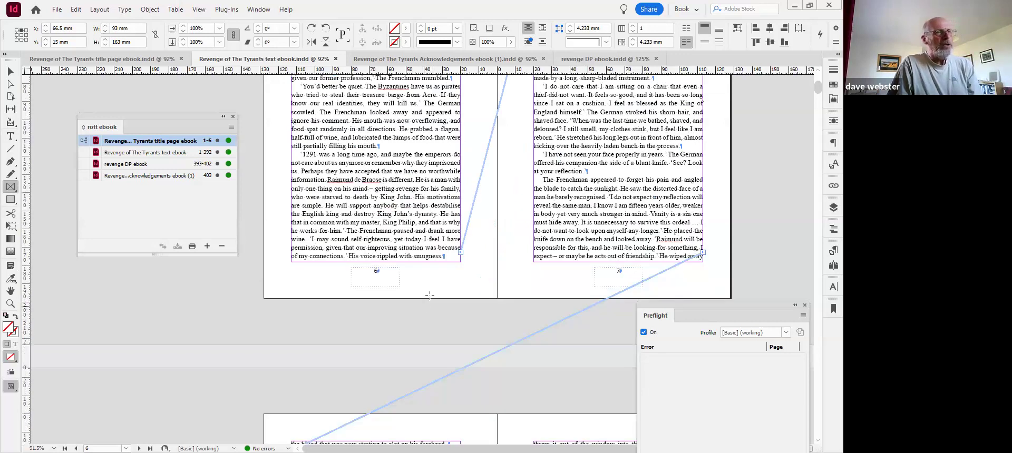
scroll(430, 295, down, 7)
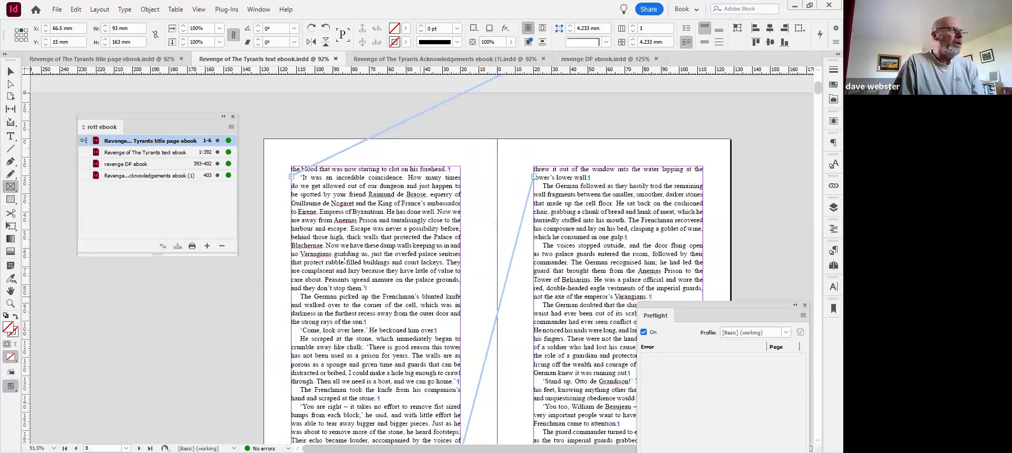
scroll(344, 257, down, 3)
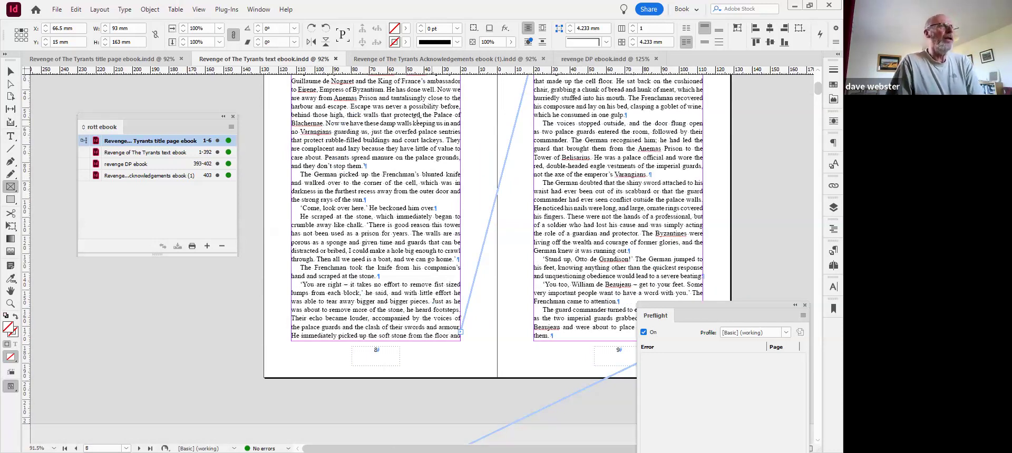
scroll(421, 113, up, 10)
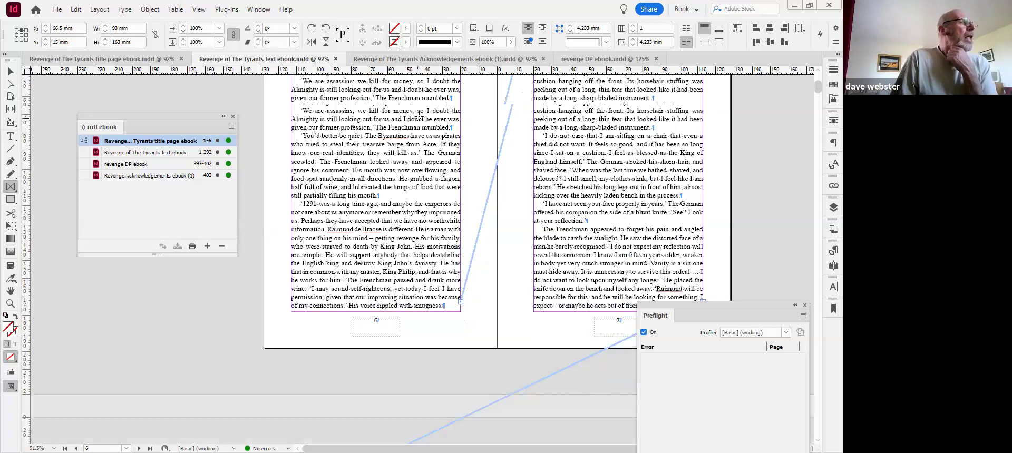
scroll(492, 172, up, 3)
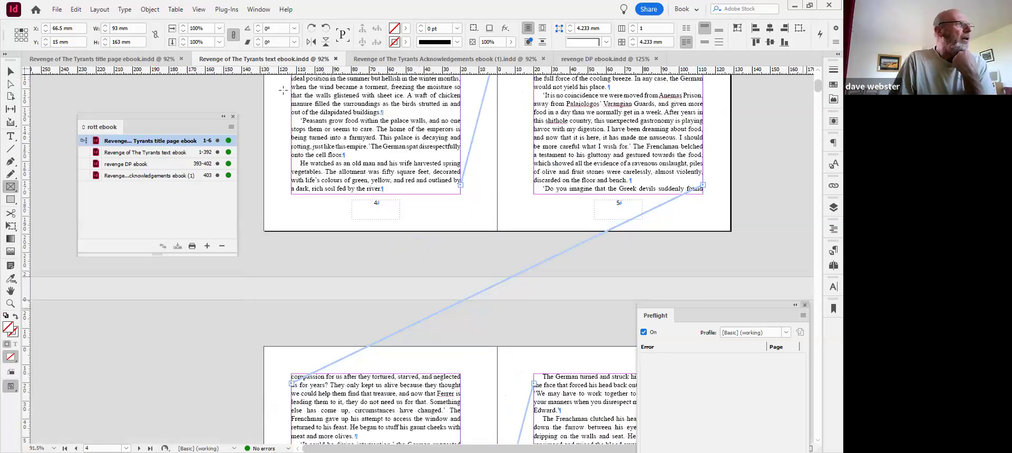
scroll(430, 238, up, 3)
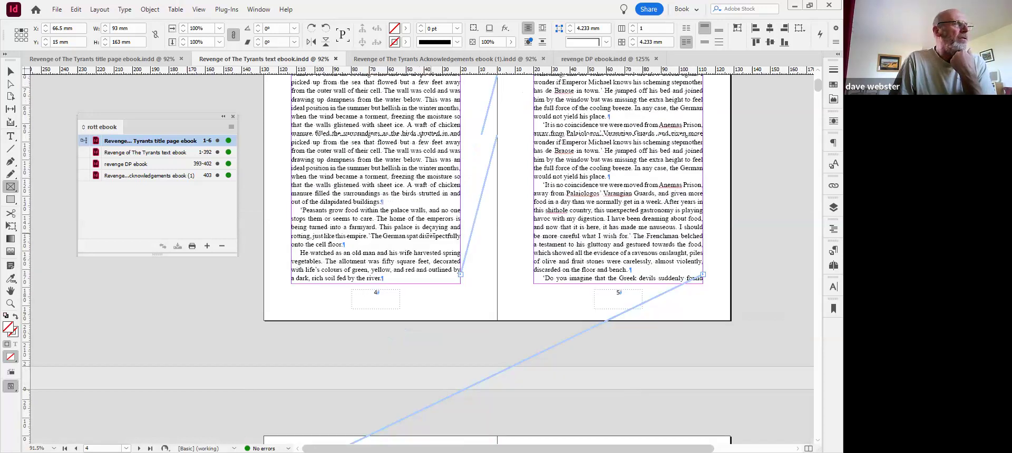
scroll(429, 234, up, 8)
scroll(397, 186, up, 4)
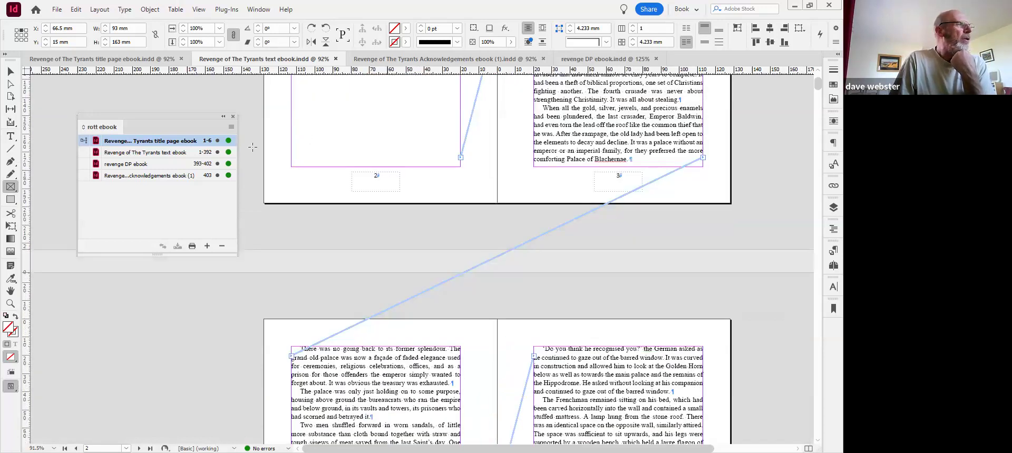
- Export the rott ebook book as EPUB (Reflowable) to the ROTT ebook folder, replacing the existing rott ebook.epub
click(232, 127)
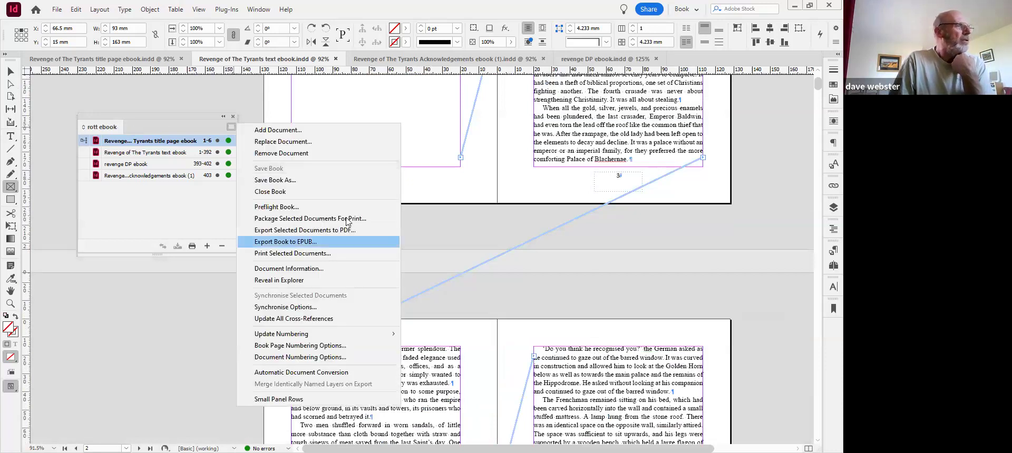
click(310, 246)
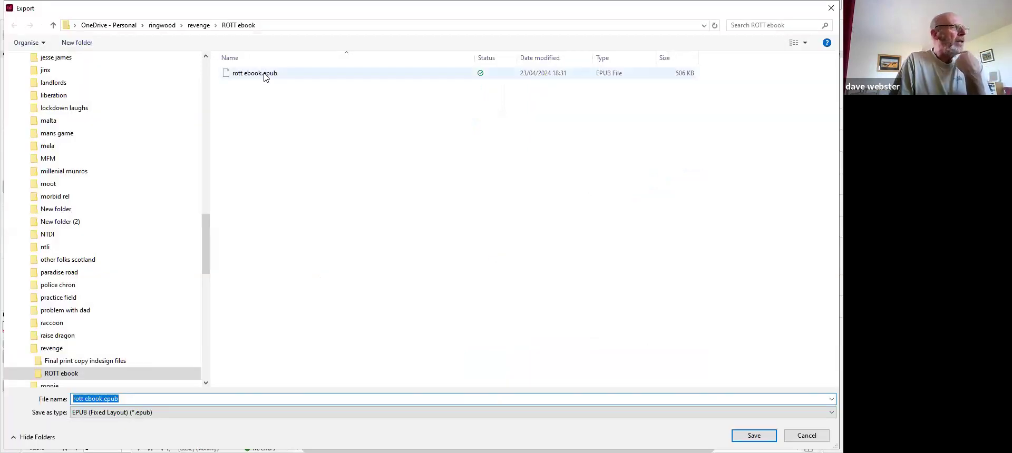
click(265, 78)
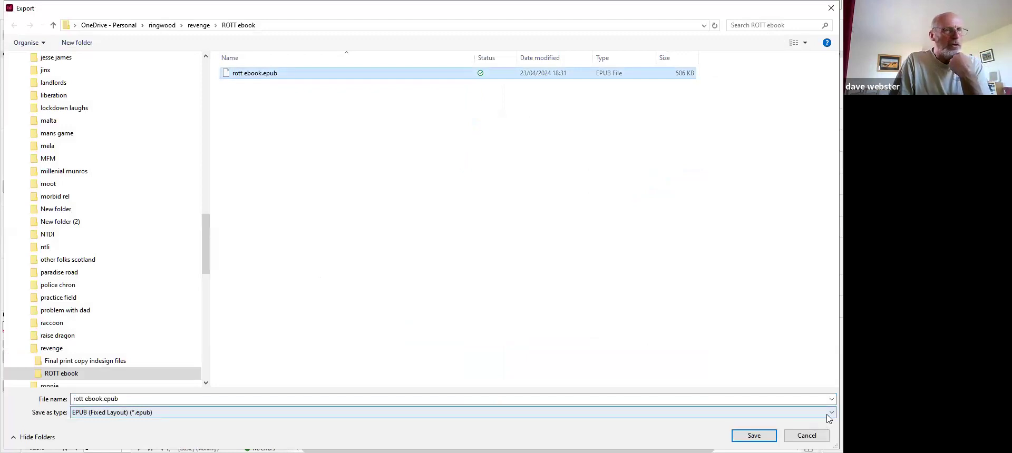
click(321, 417)
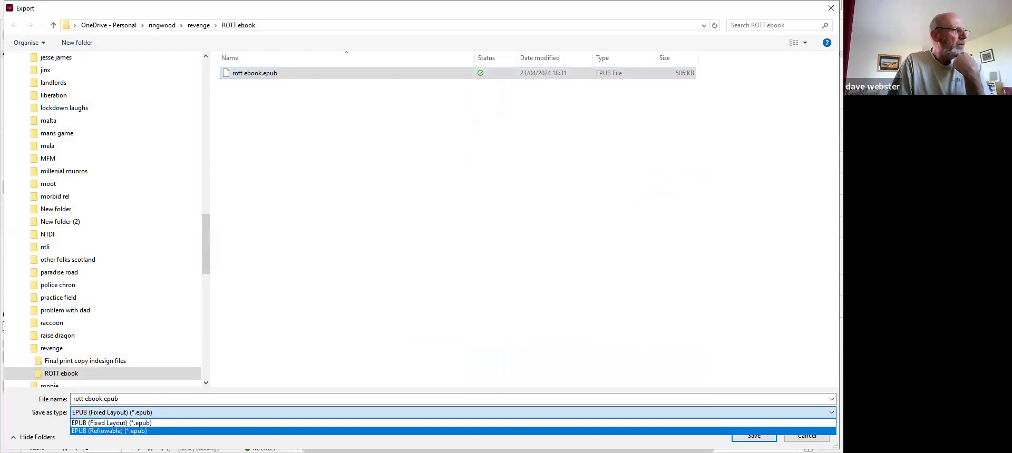
click(179, 430)
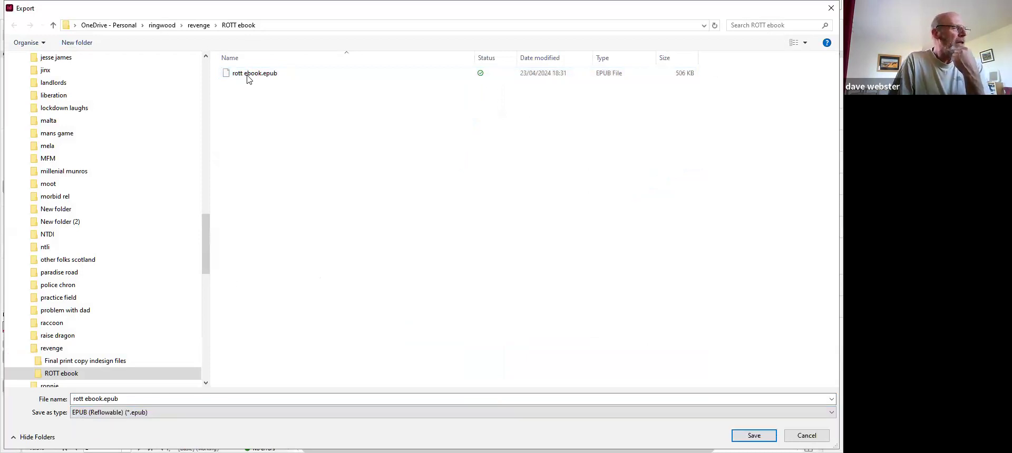
click(249, 78)
click(210, 399)
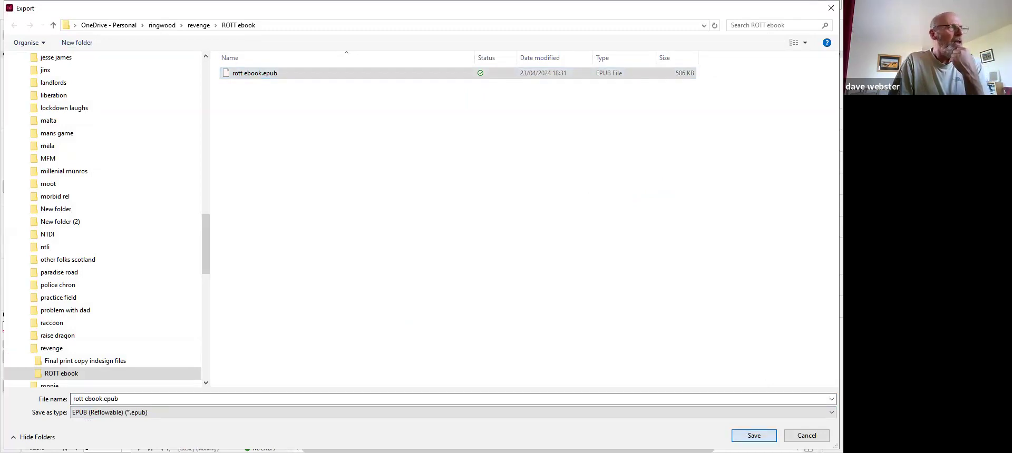
key(Return)
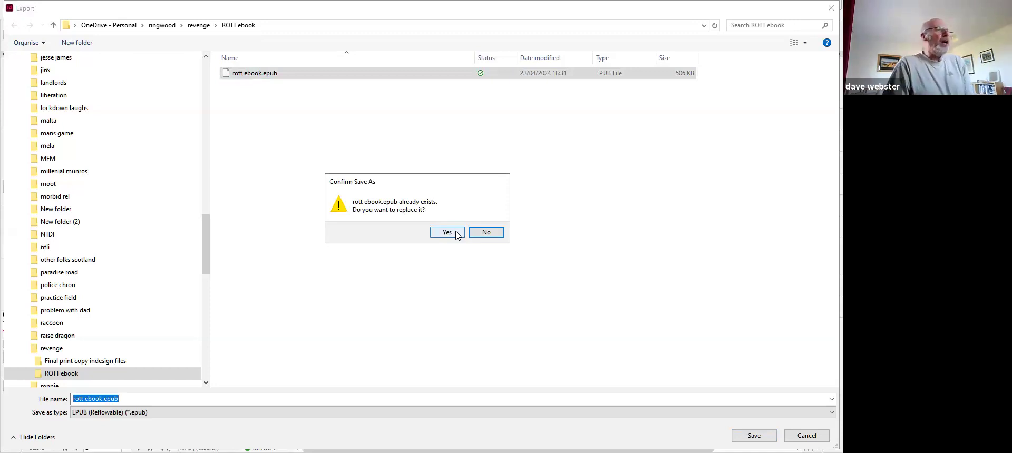
click(457, 233)
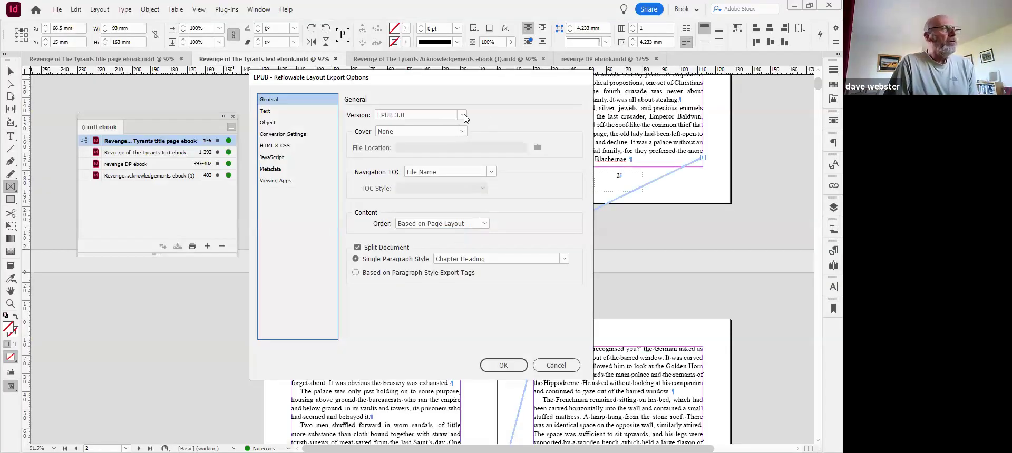
- Set the EPUB's navigation TOC to Multi Level (TOC Style) and confirm the reflowable layout export options
click(493, 173)
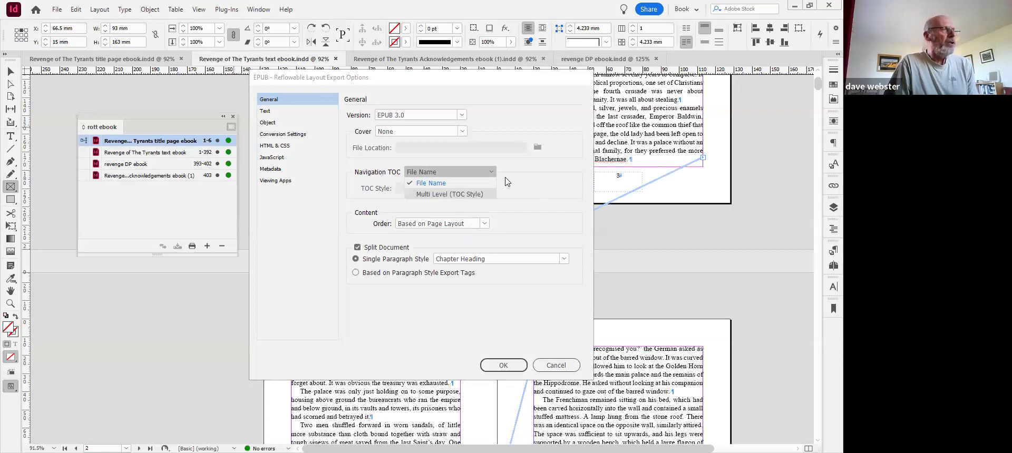
click(459, 195)
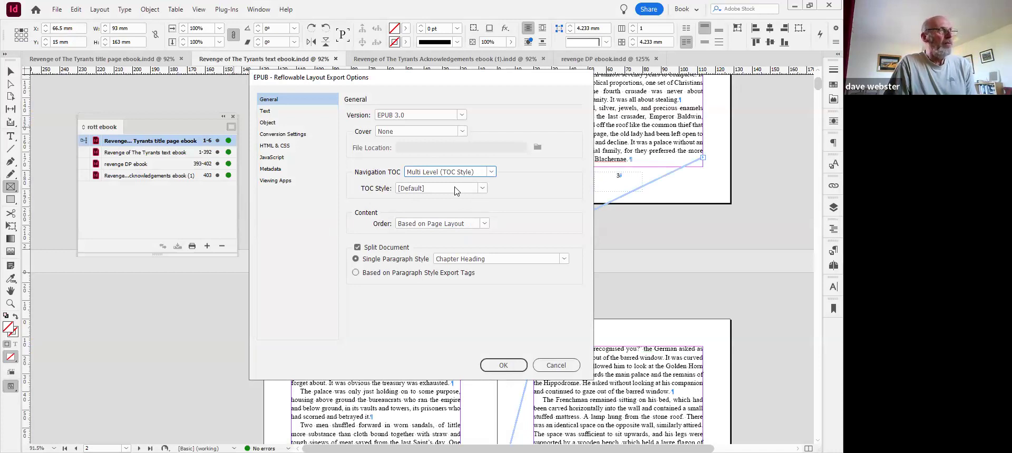
key(alt+Down)
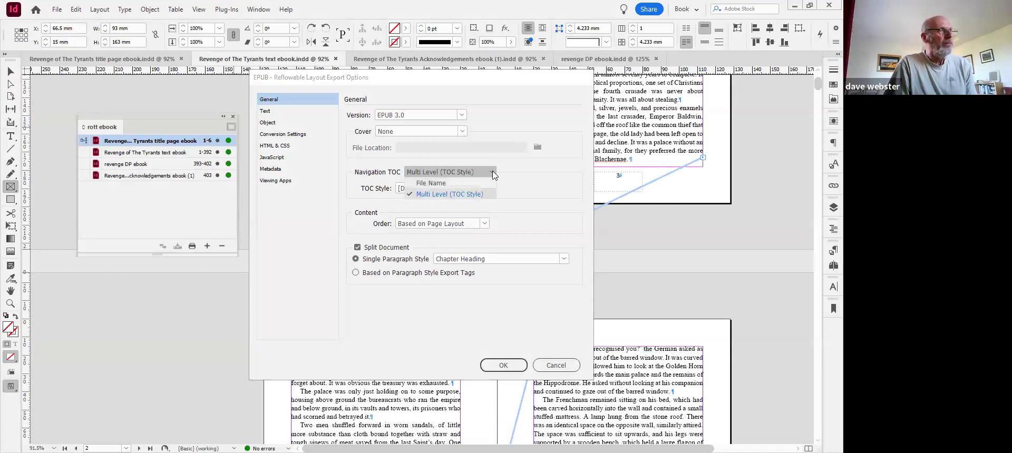
click(512, 364)
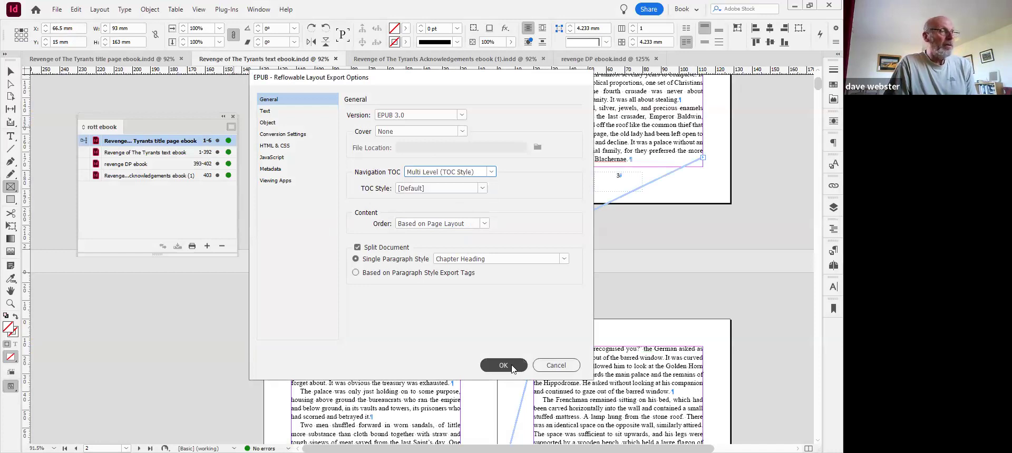
- Run the EPUB export, switch to Kindle Previewer with rott ebook, and restore its window to a smaller size
click(512, 368)
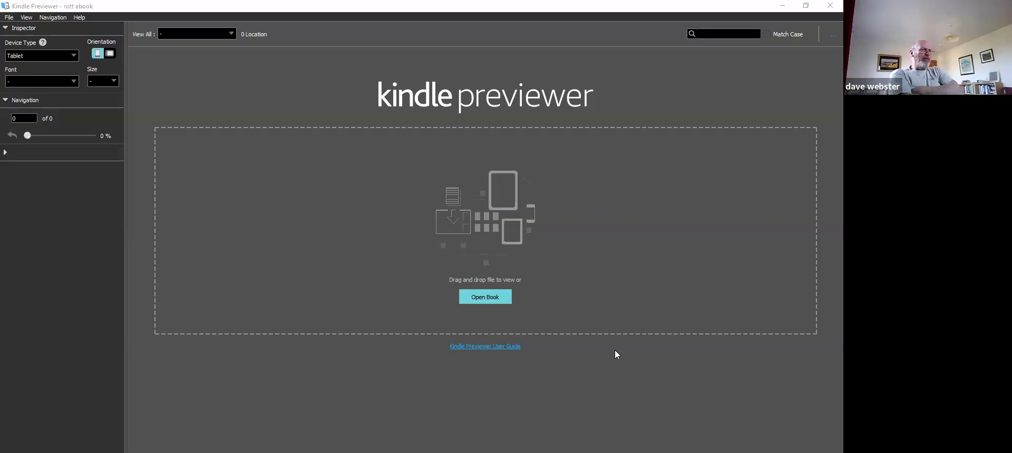
key(super+Down)
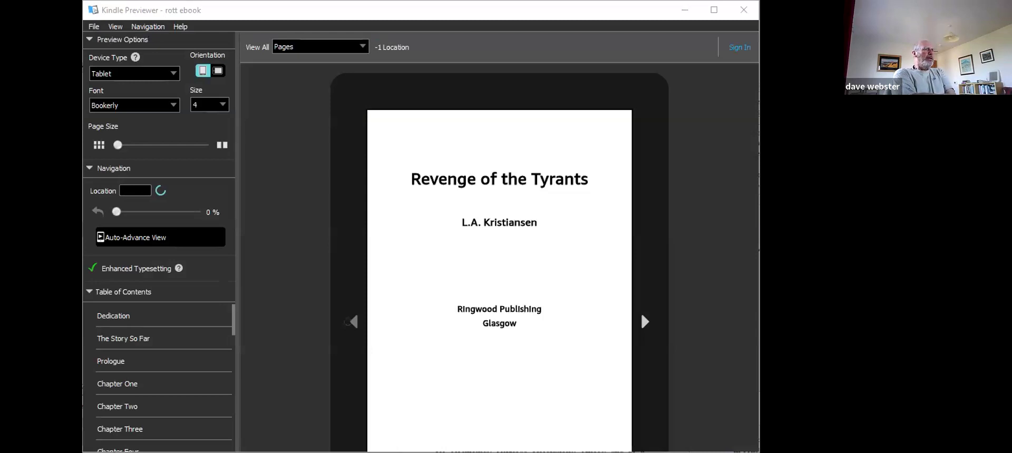
drag(759, 452, 495, 410)
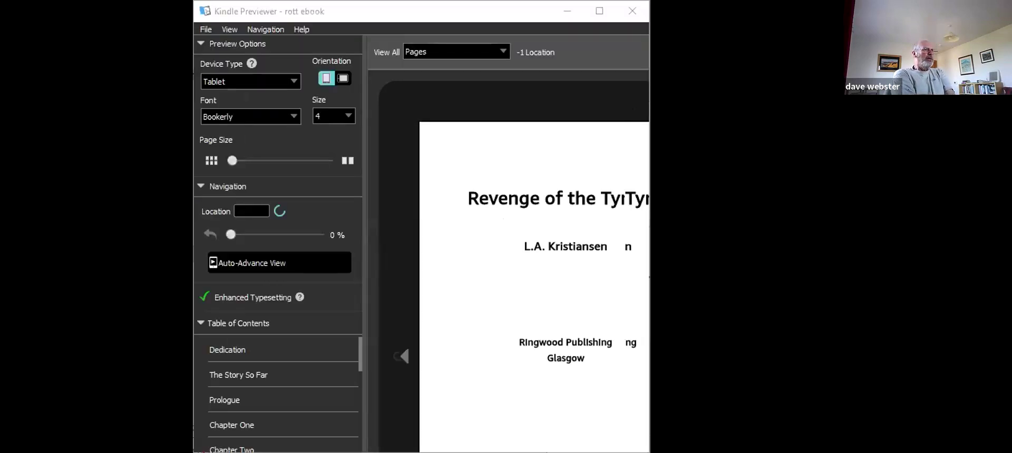
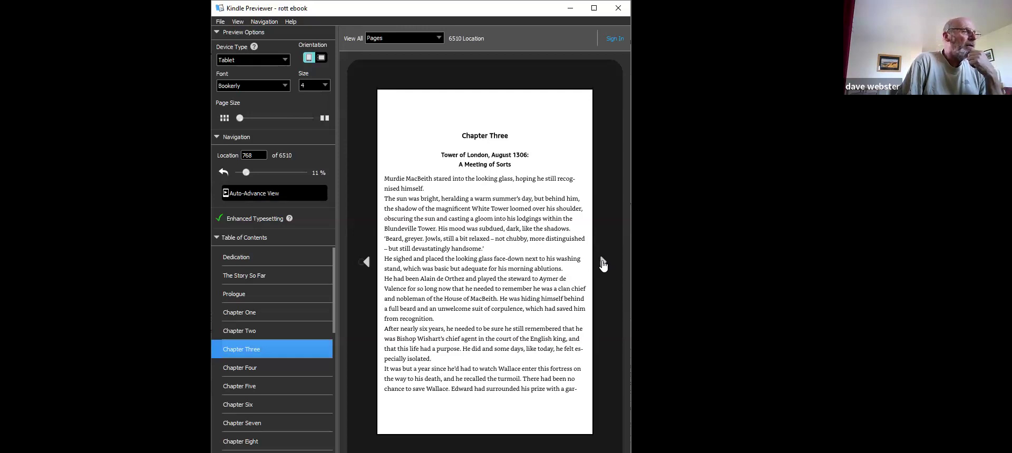
- Page forward through Chapter Three of the ebook preview, checking how the chapter text flows
click(603, 263)
click(604, 264)
click(604, 264)
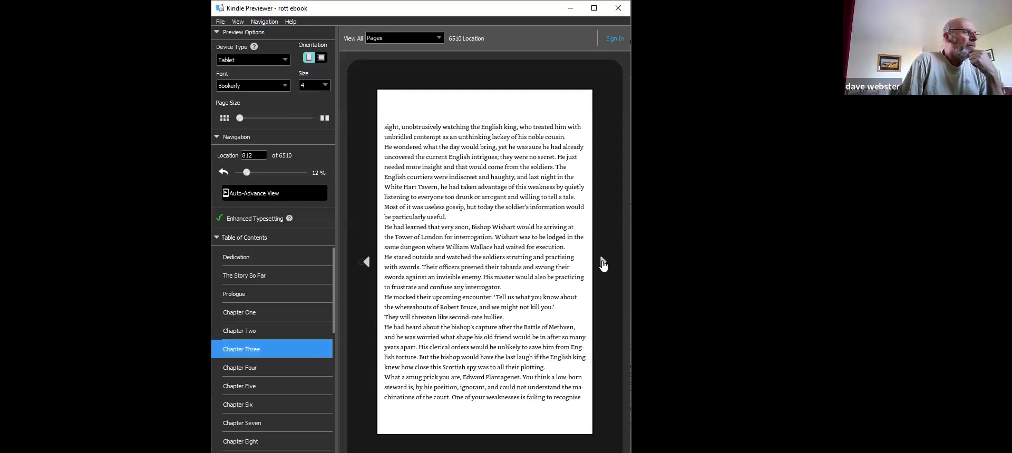
click(603, 263)
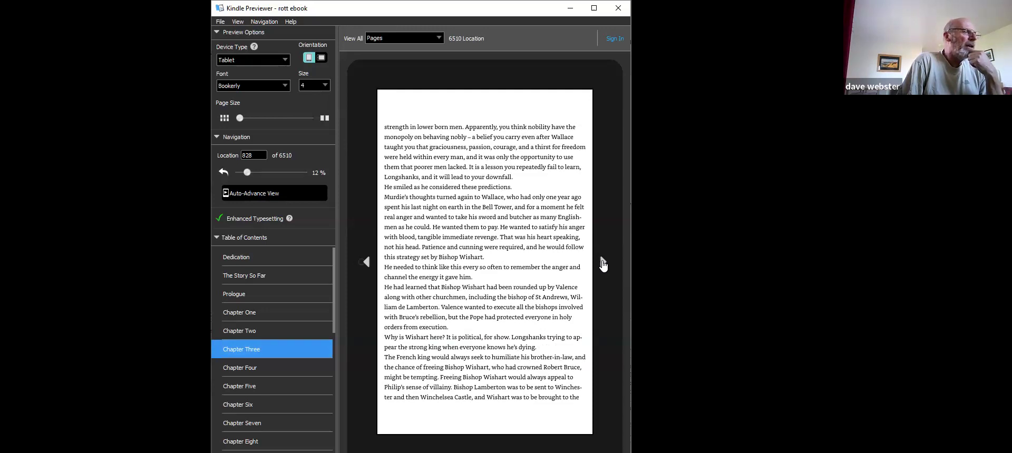
click(603, 263)
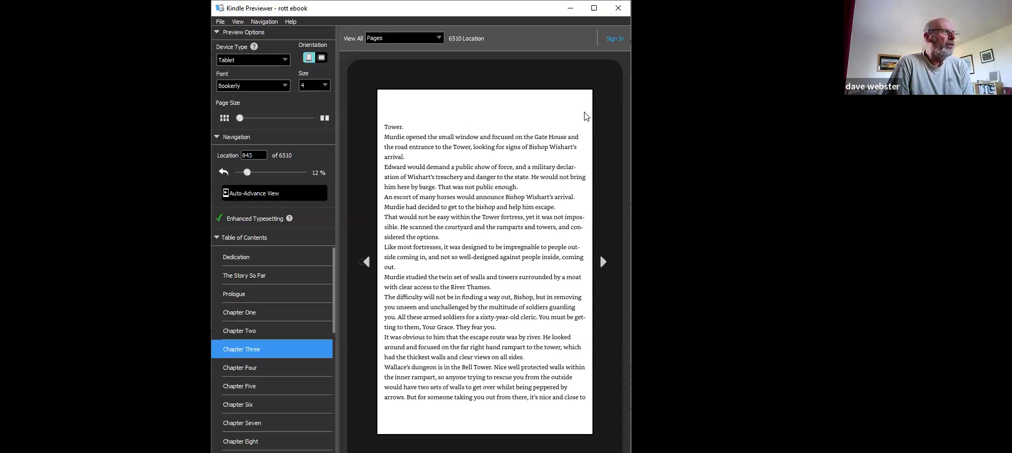
click(603, 263)
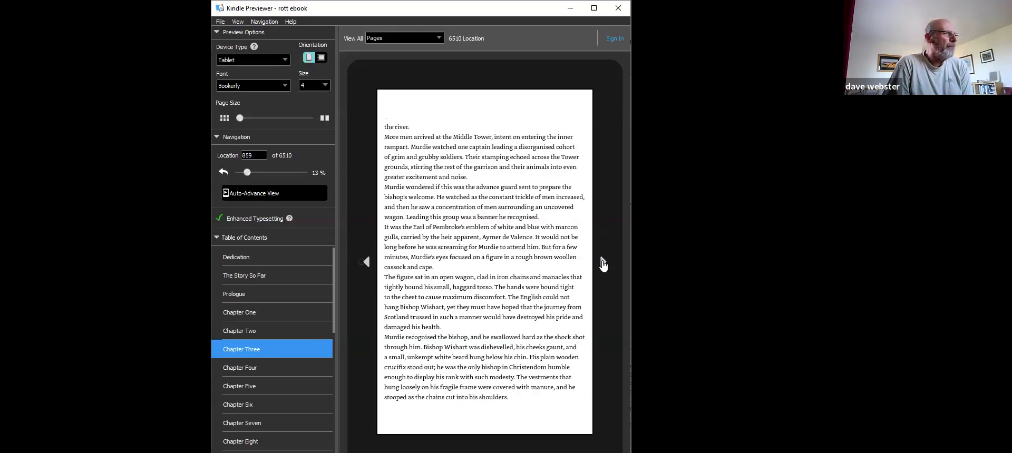
click(604, 264)
click(604, 264)
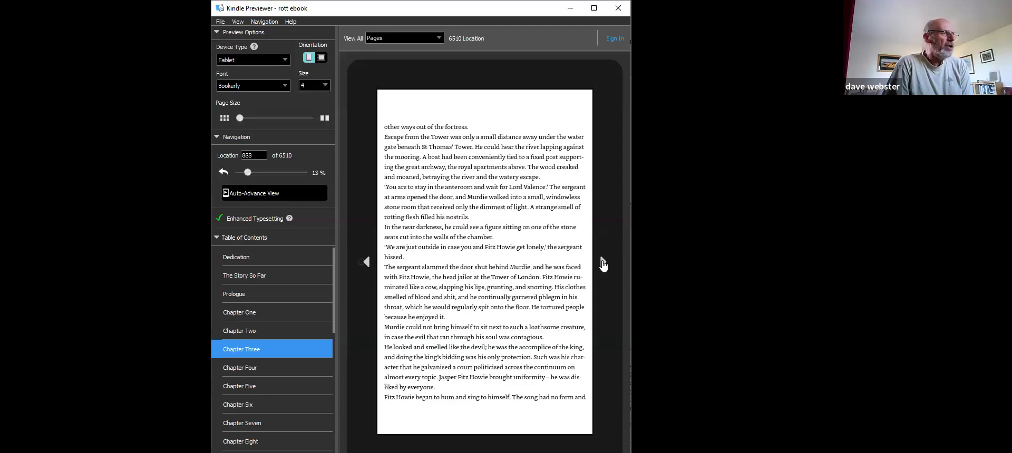
click(603, 263)
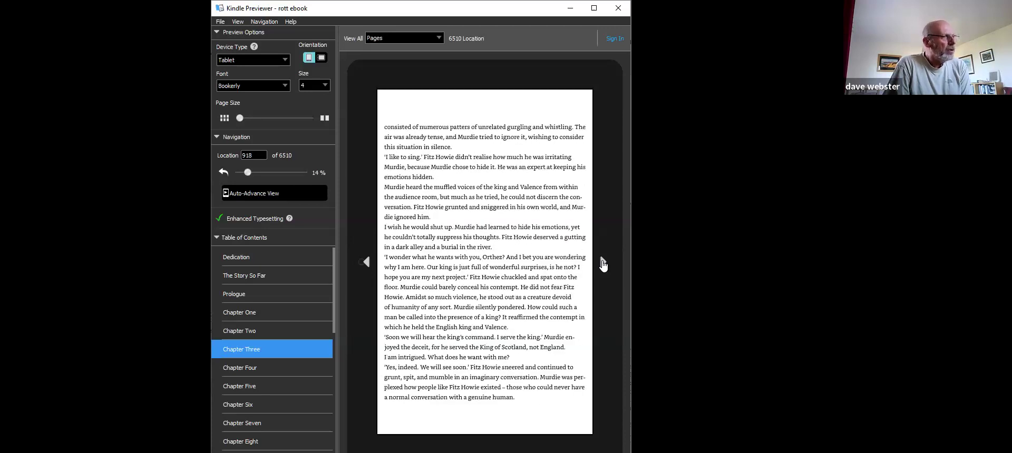
click(604, 264)
click(603, 263)
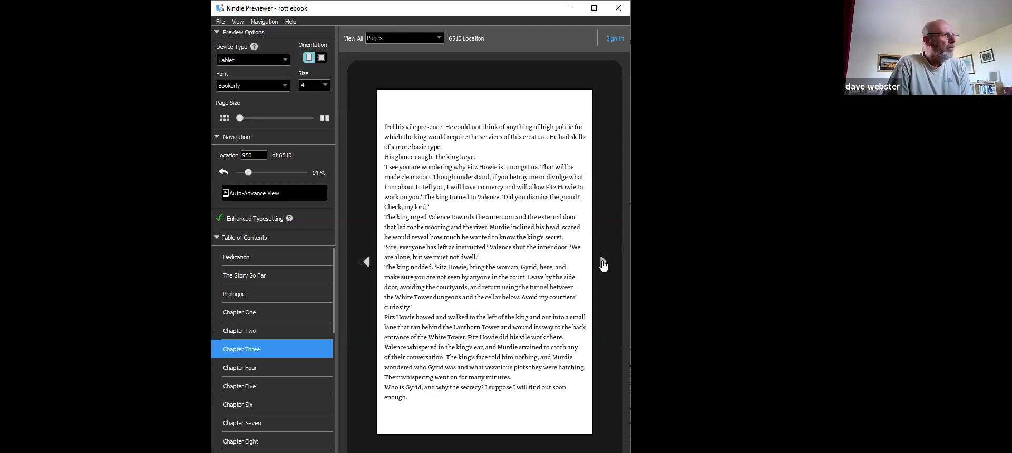
click(603, 263)
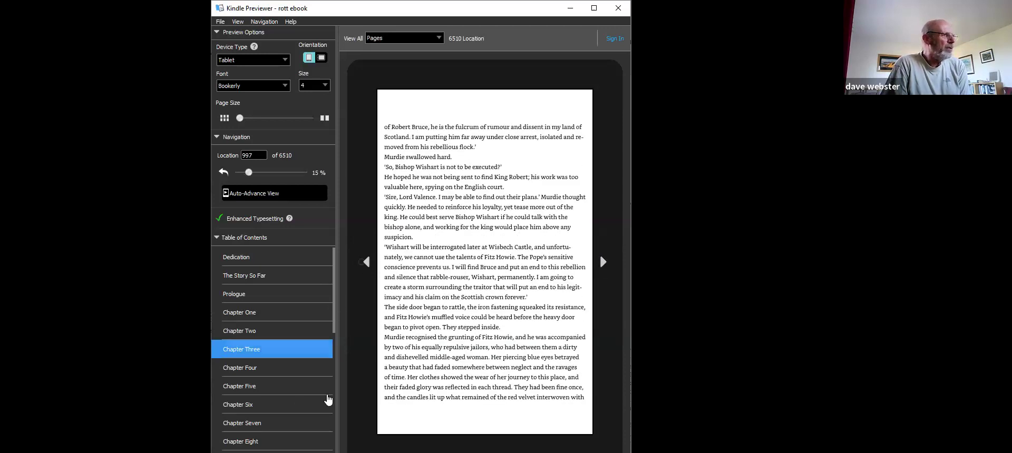
- Go to the List of Principal Characters from the table of contents and check its table on each page
scroll(327, 422, down, 5)
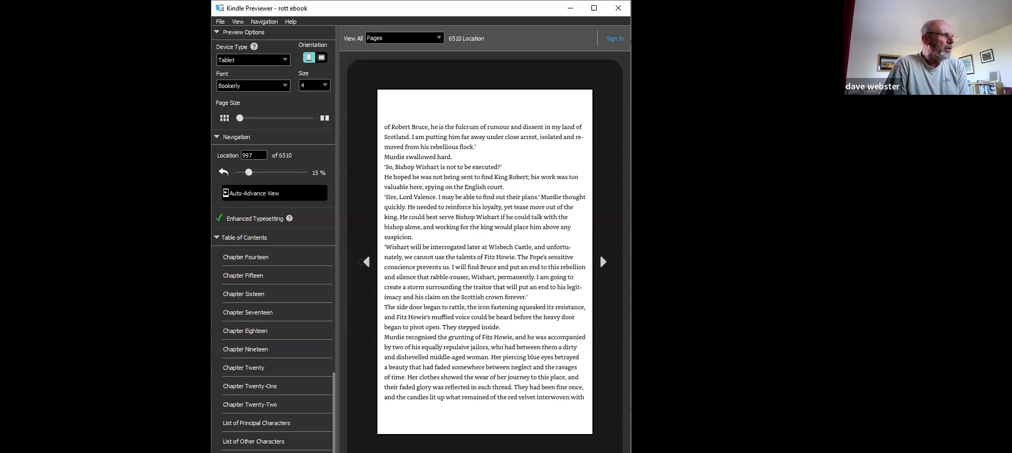
click(271, 426)
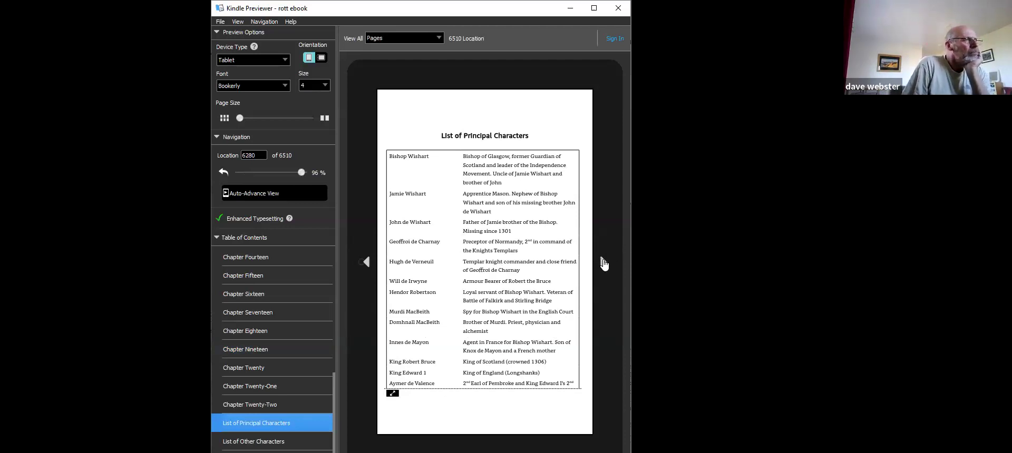
click(603, 264)
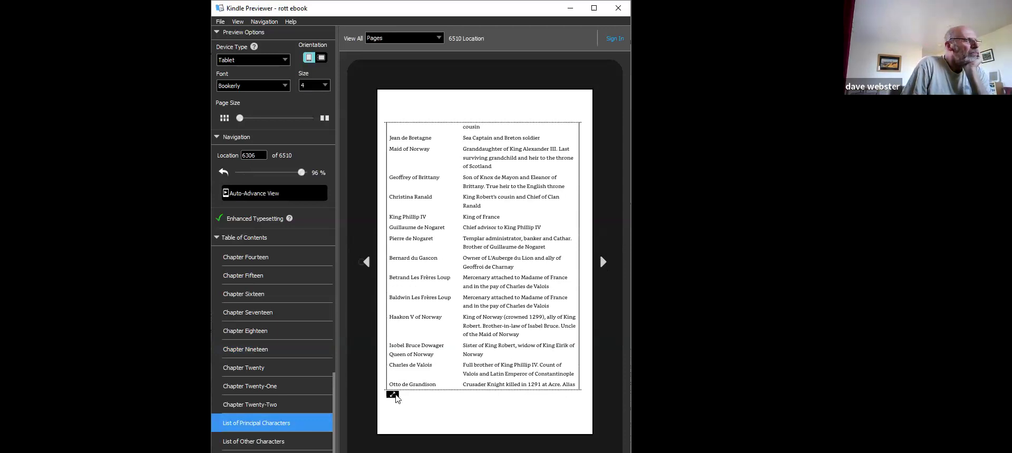
click(603, 265)
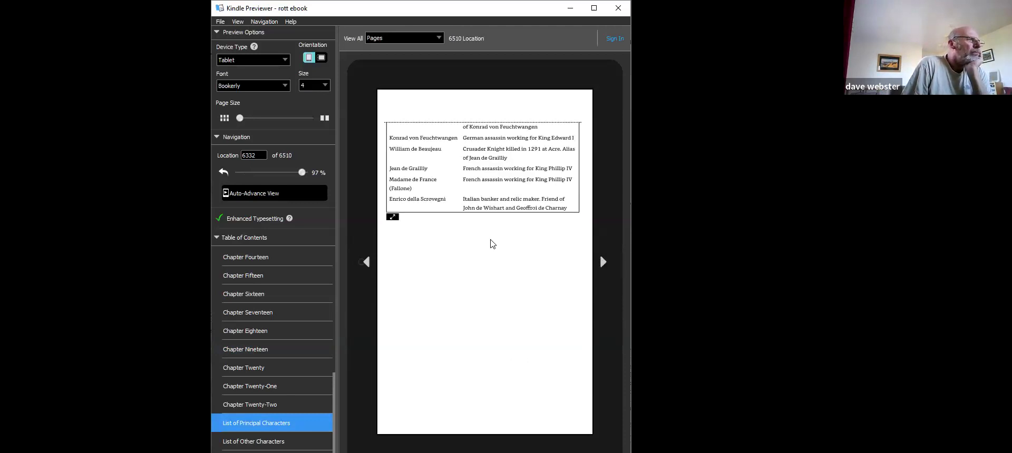
- Continue to the List of Other Characters and check how its table runs across the pages
click(604, 268)
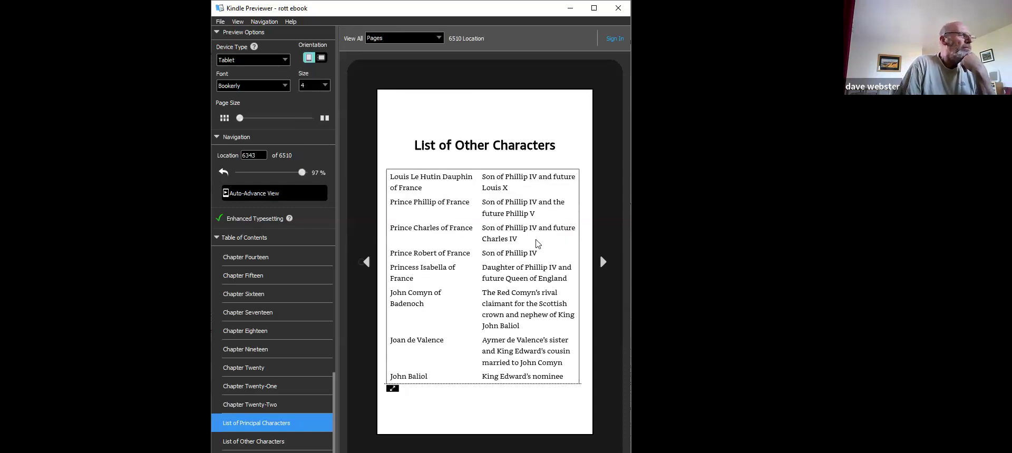
click(603, 262)
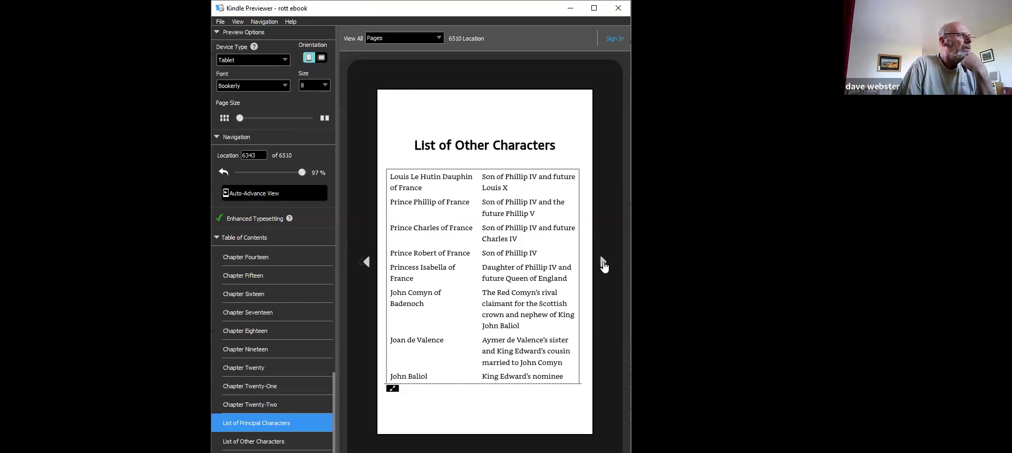
click(603, 262)
click(603, 262)
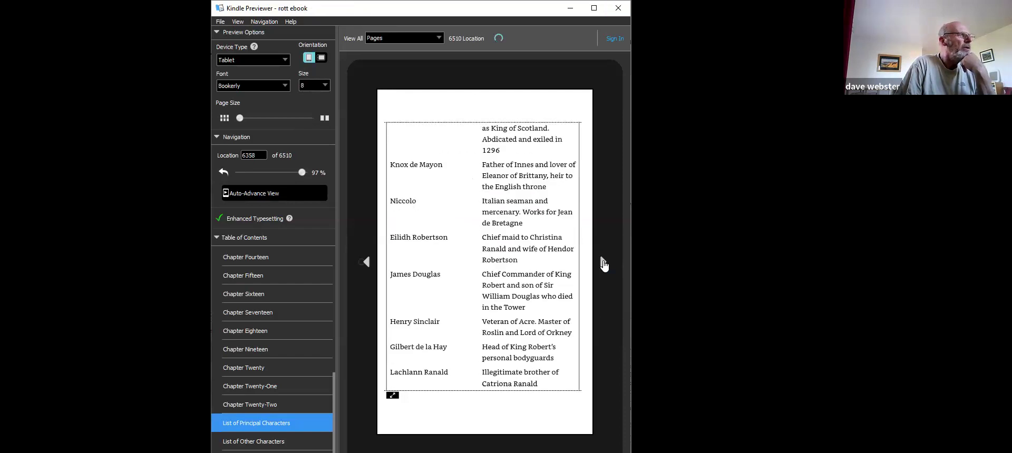
- Expand the List of Other Characters table to its full view, look through its rows, and return to the page
click(399, 384)
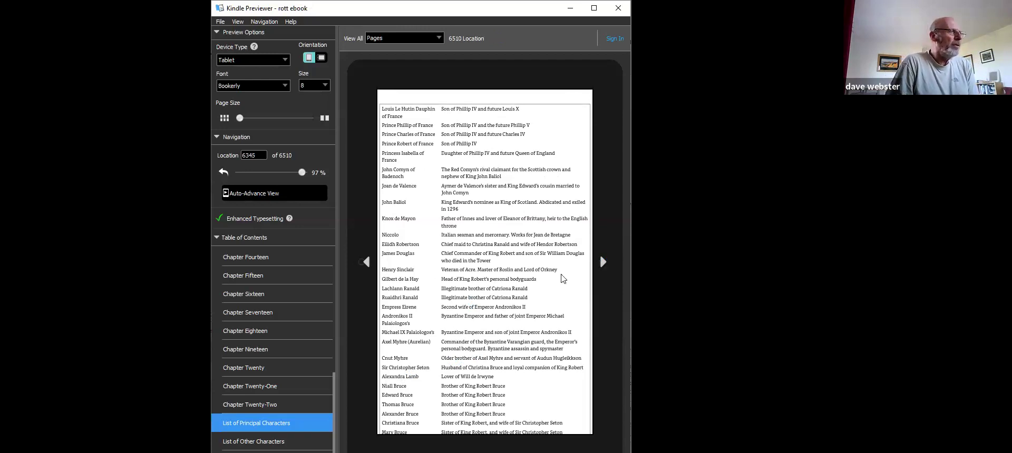
scroll(562, 279, down, 1)
scroll(563, 278, down, 3)
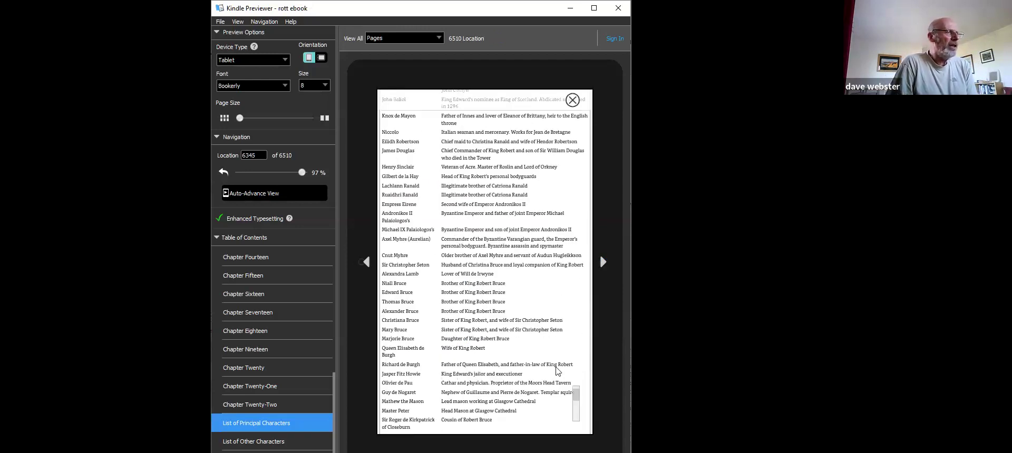
scroll(559, 378, down, 3)
scroll(578, 405, down, 1)
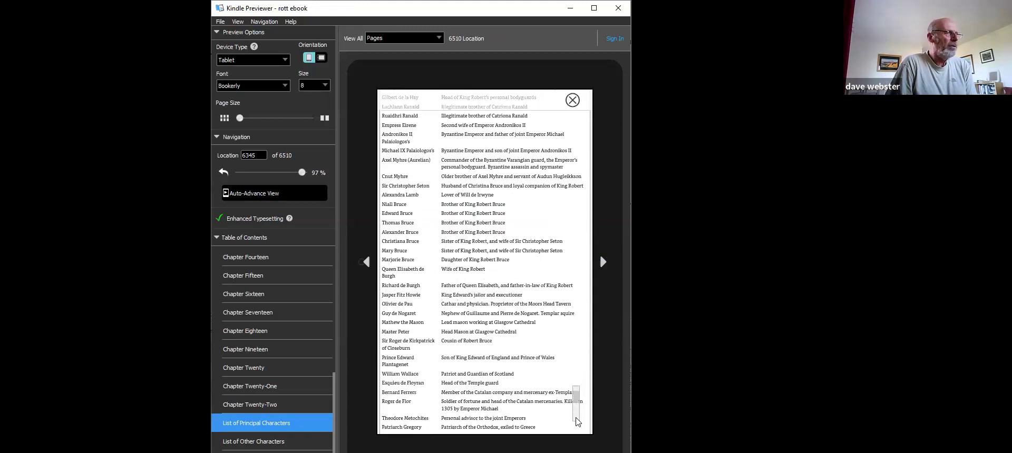
scroll(580, 390, up, 1)
scroll(590, 311, down, 5)
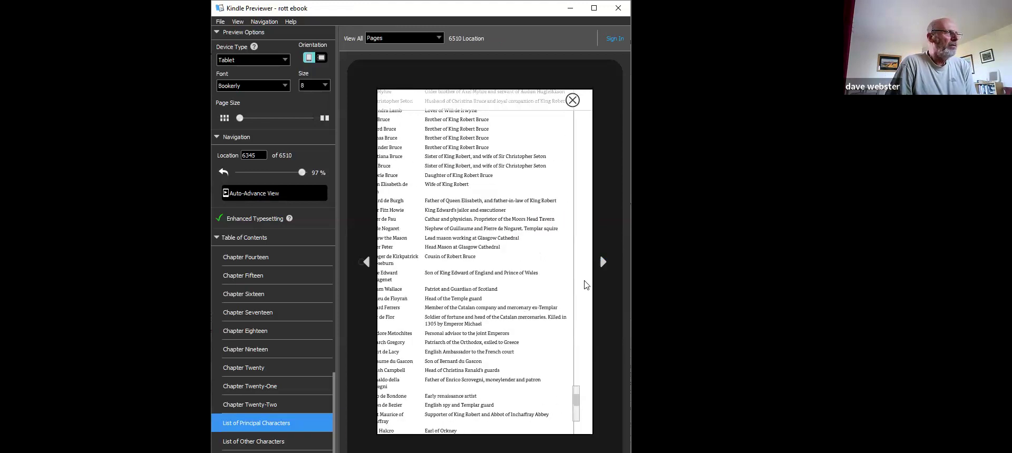
scroll(583, 369, up, 3)
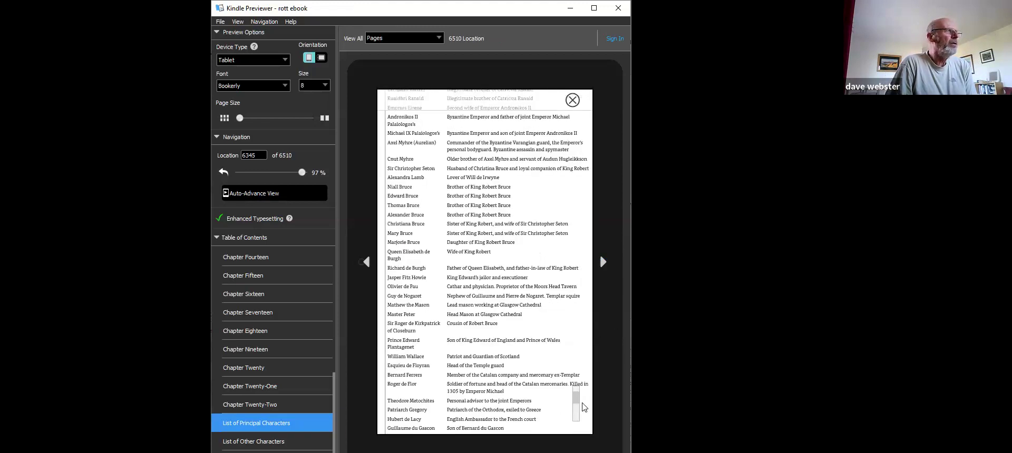
scroll(605, 287, up, 2)
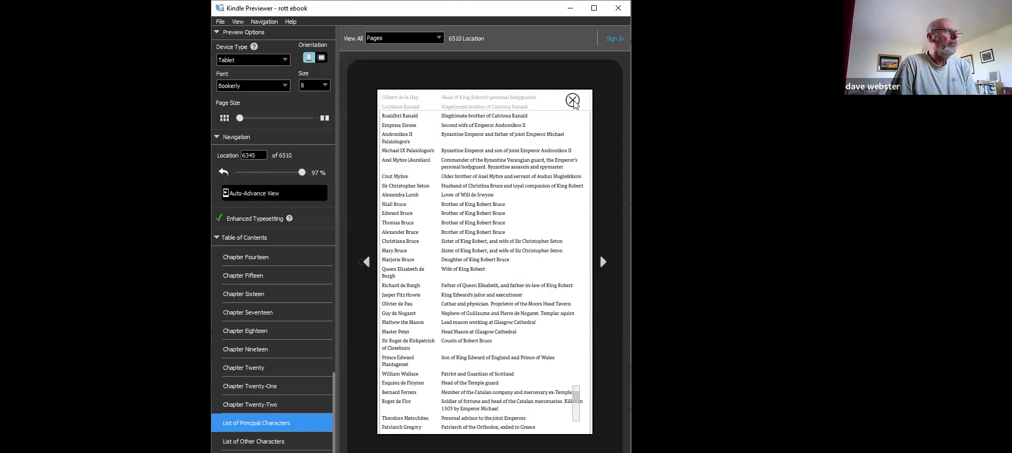
click(573, 101)
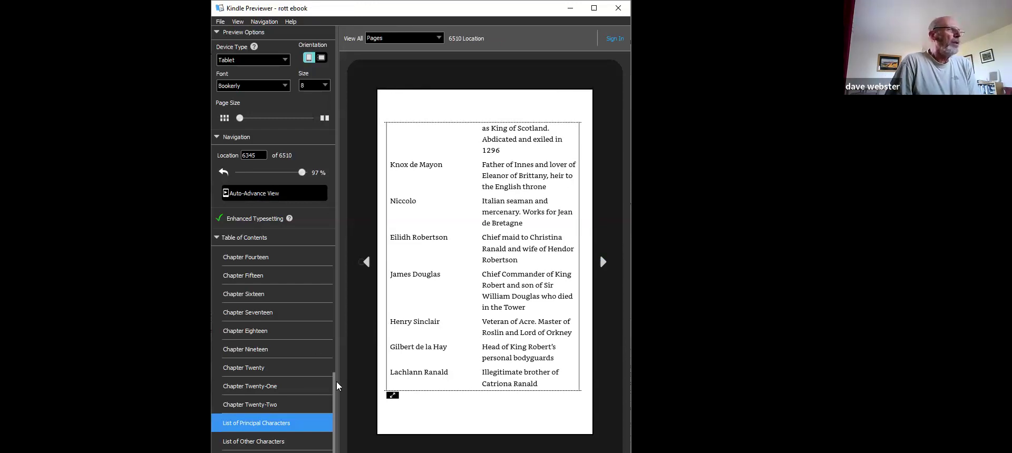
- Close the rott ebook preview window
click(619, 9)
click(685, 7)
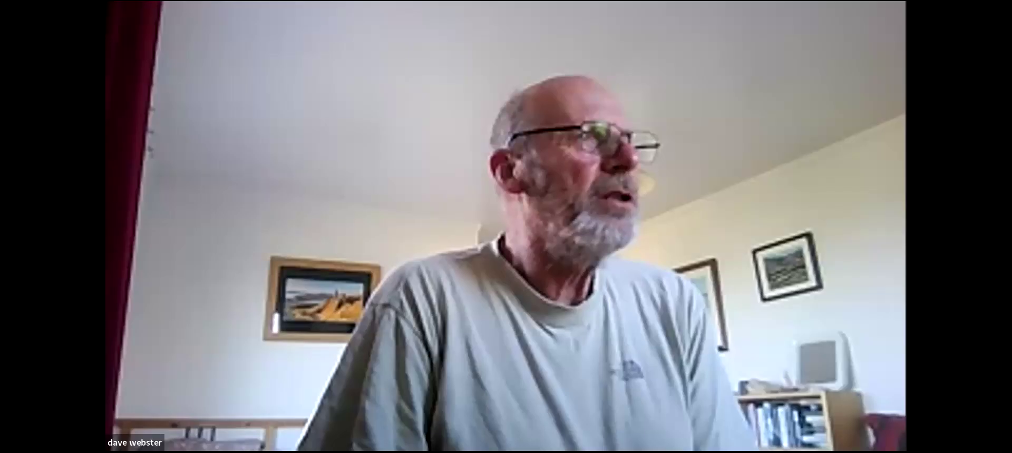